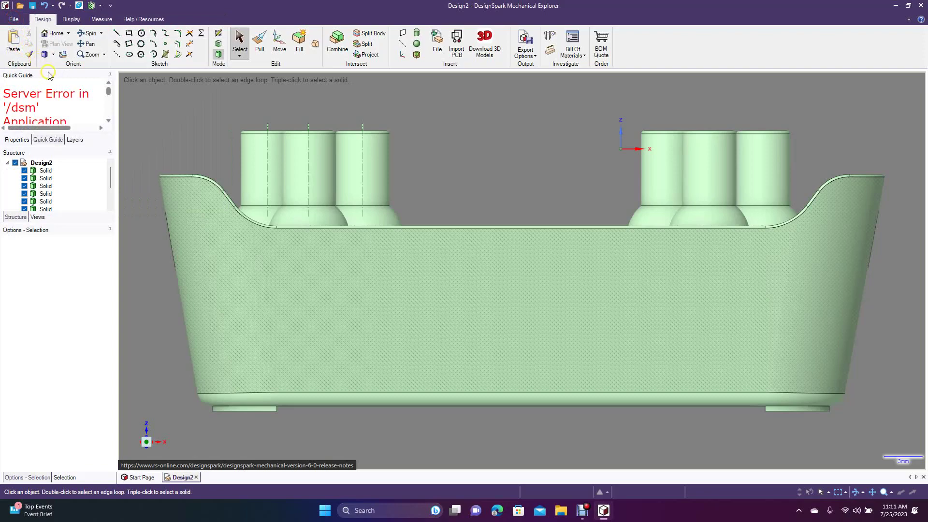
Orient the basket and bottles model to the Trimetric view and zoom out to show the whole assembly
click(53, 54)
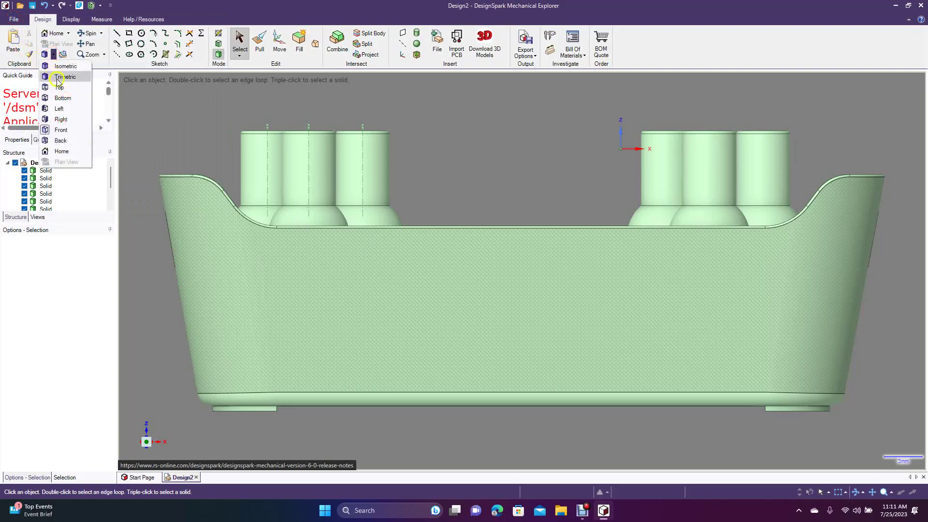
click(58, 77)
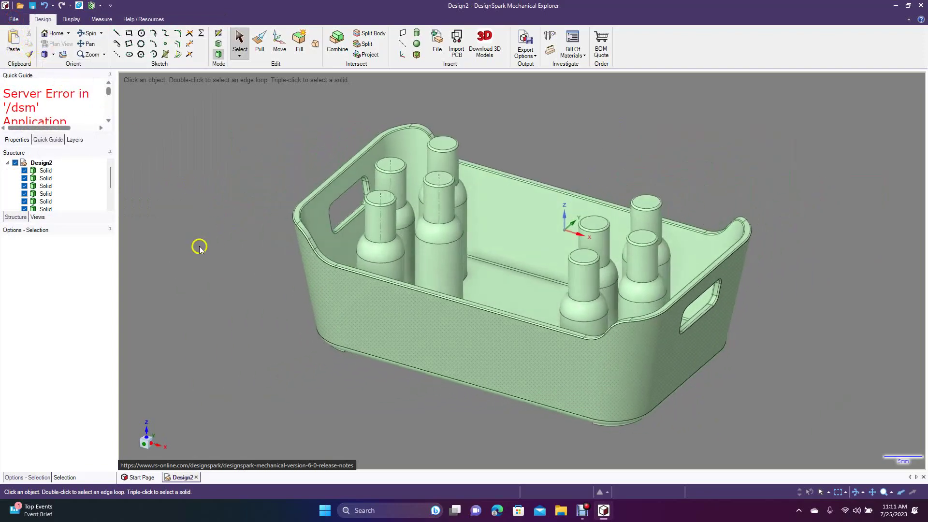
click(439, 257)
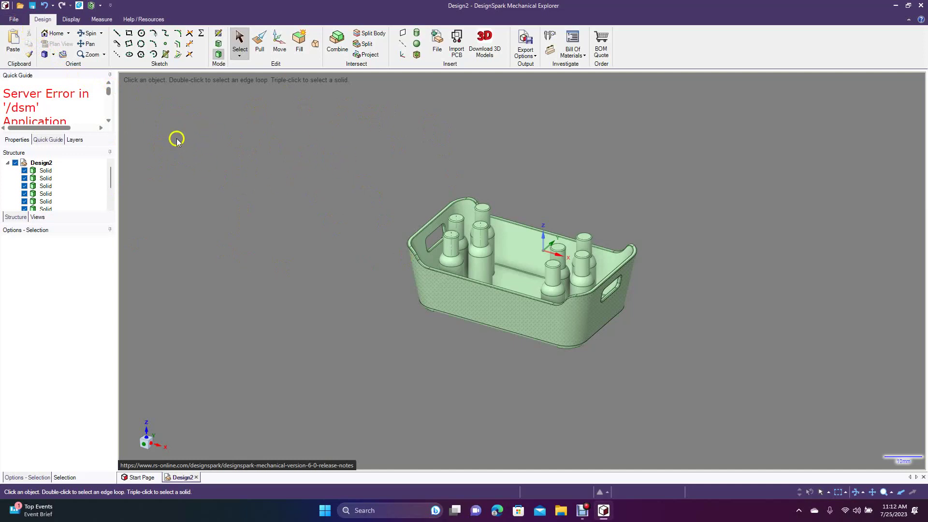
Open the program's appearance options and review the color choices for the design background, keeping Gray
click(15, 21)
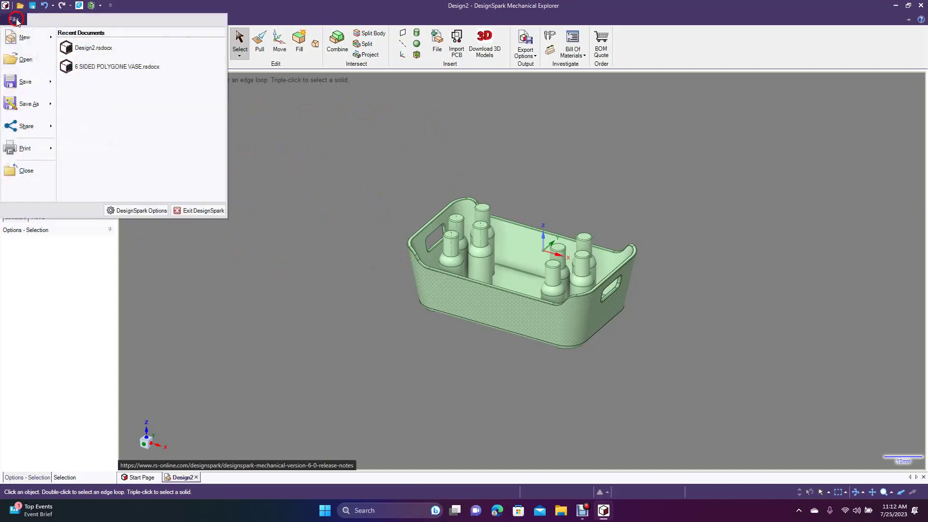
click(136, 211)
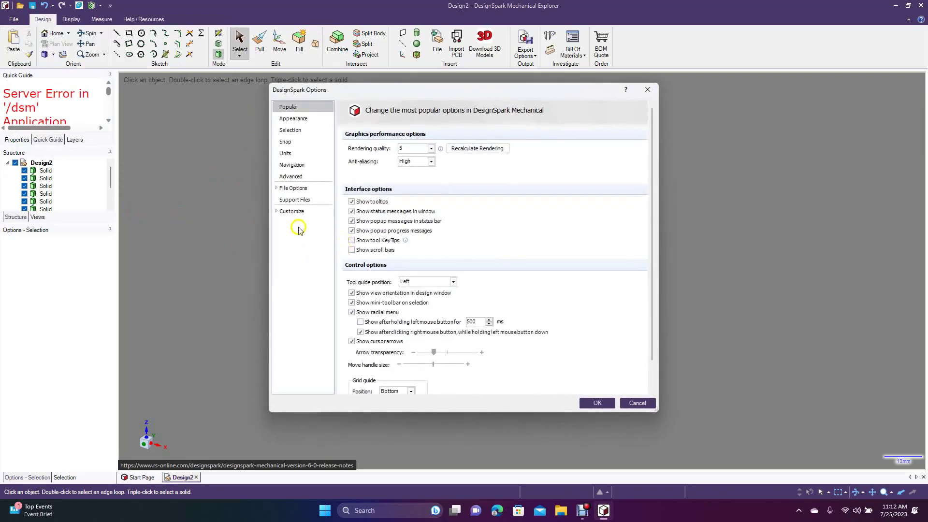
click(291, 121)
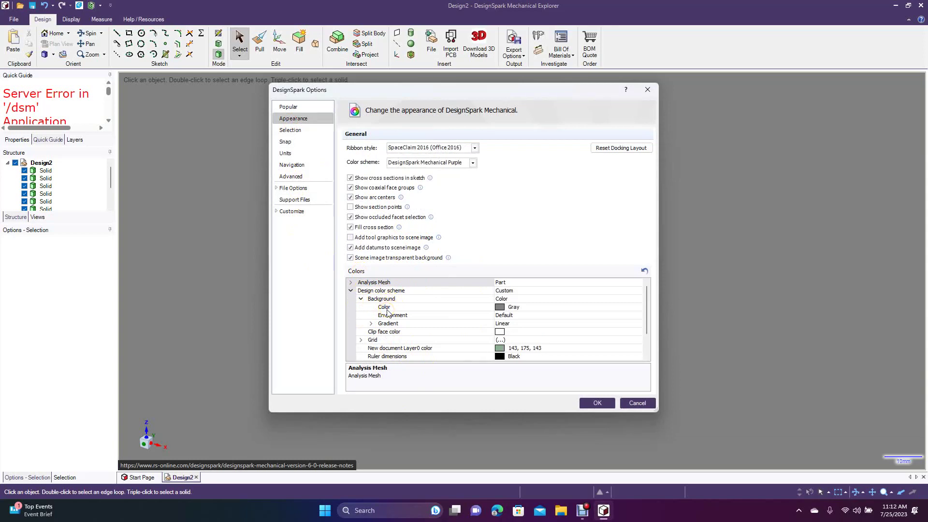
click(507, 310)
click(510, 310)
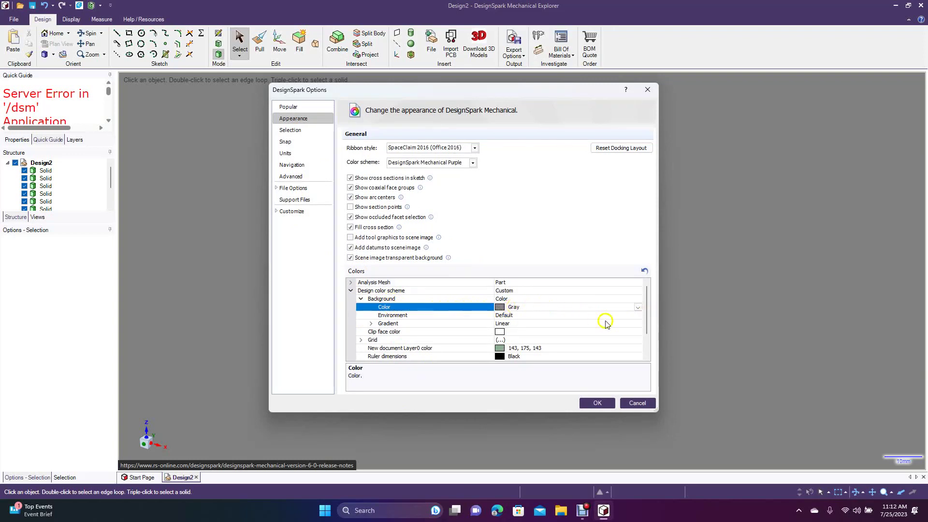
click(638, 308)
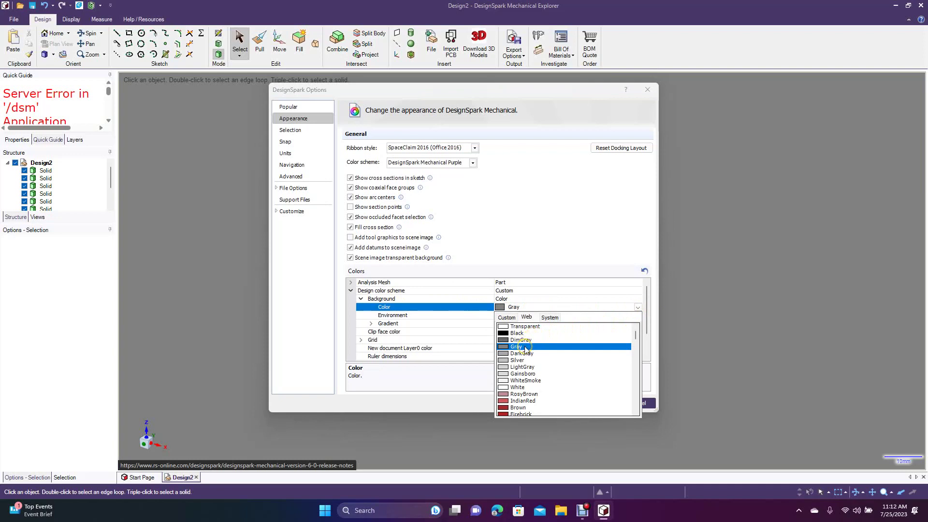
click(525, 361)
click(707, 295)
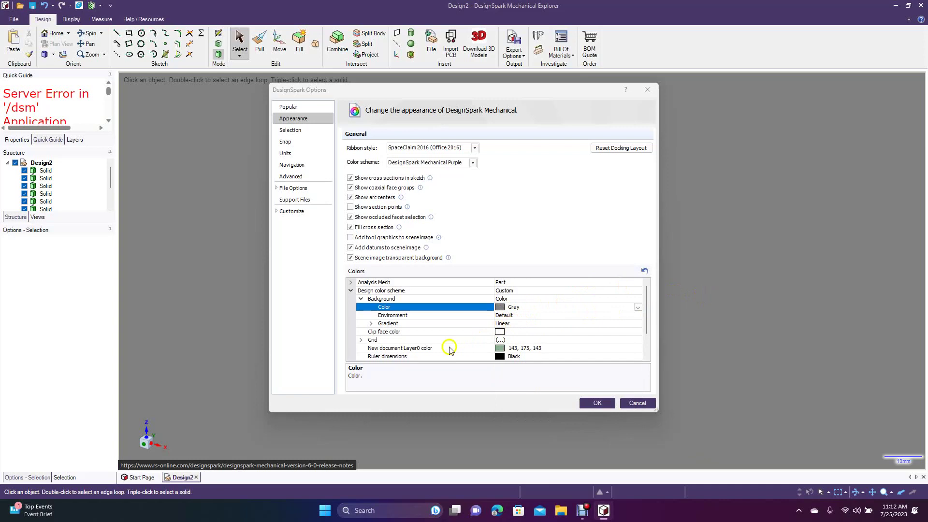
Review the background gradient types, keep Linear, and close the options with OK
click(396, 324)
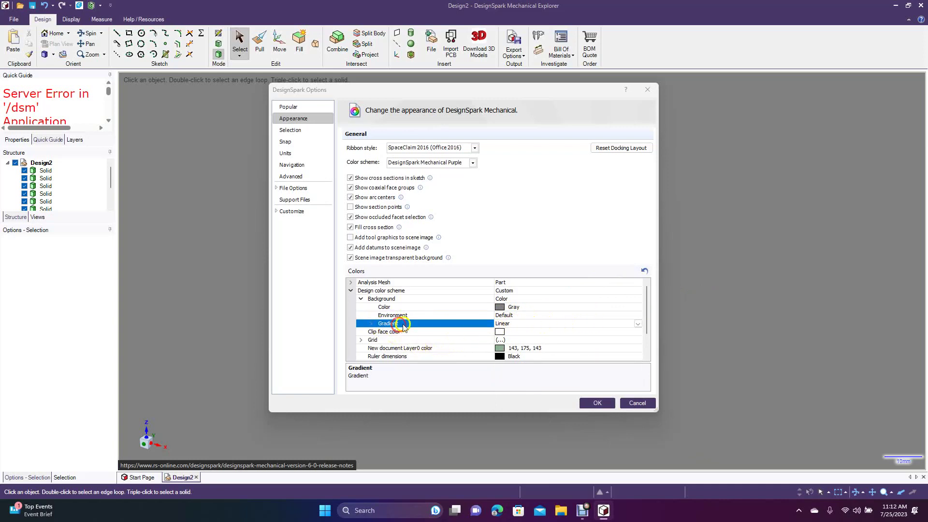
click(638, 324)
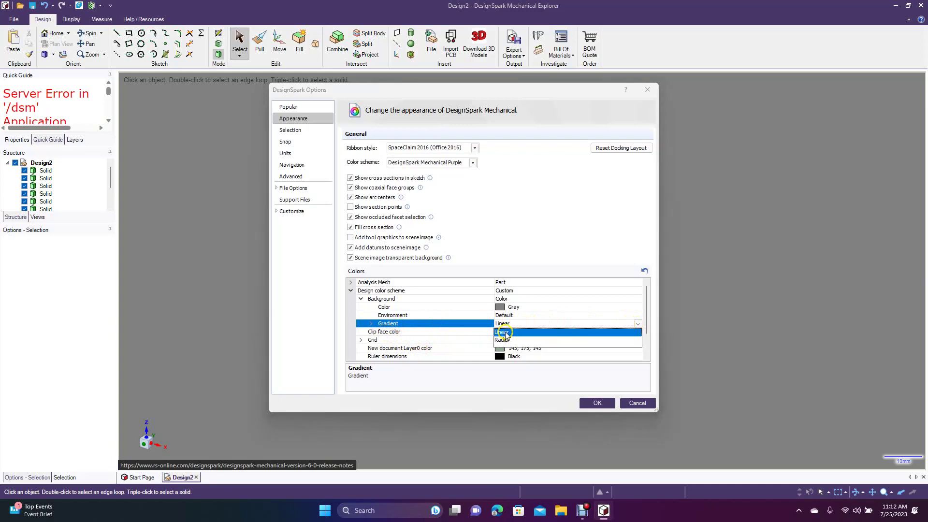
click(734, 332)
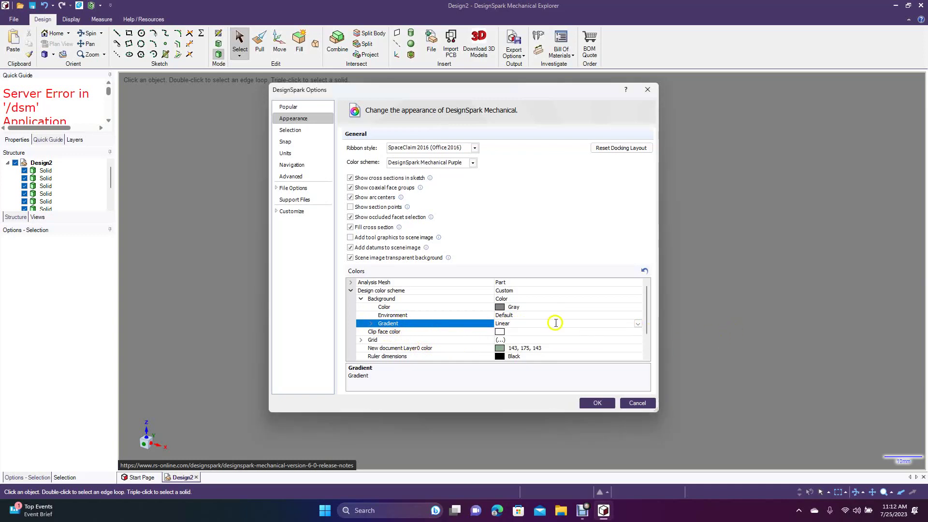
click(600, 402)
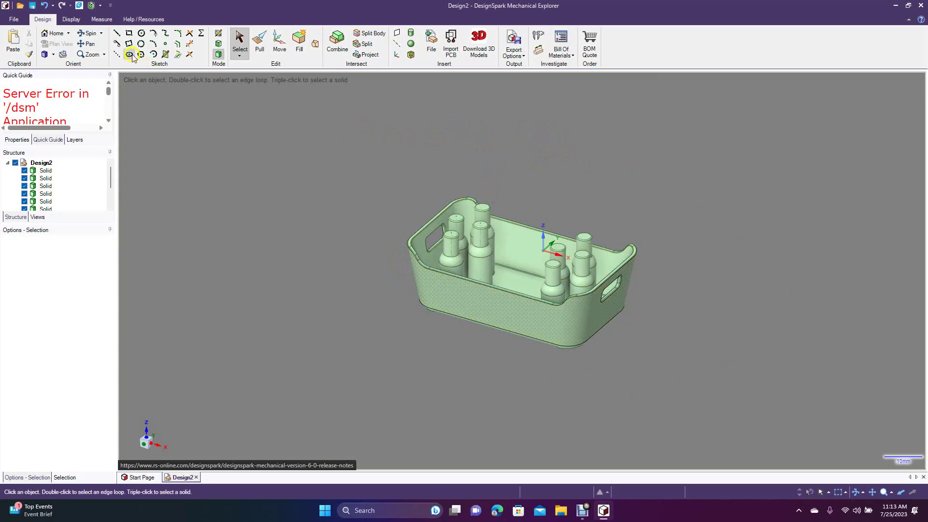
Color the whole basket body medium blue from the basic colors and make it 40% opaque
click(74, 19)
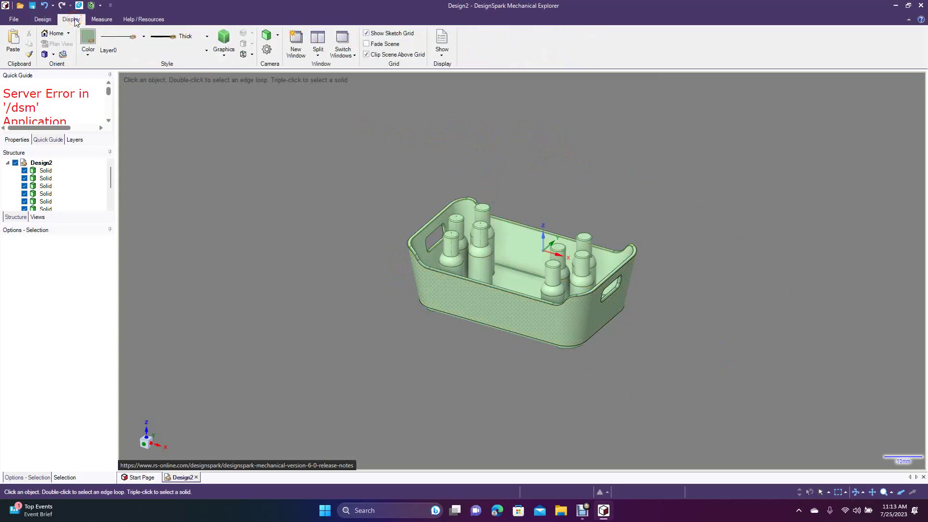
click(431, 286)
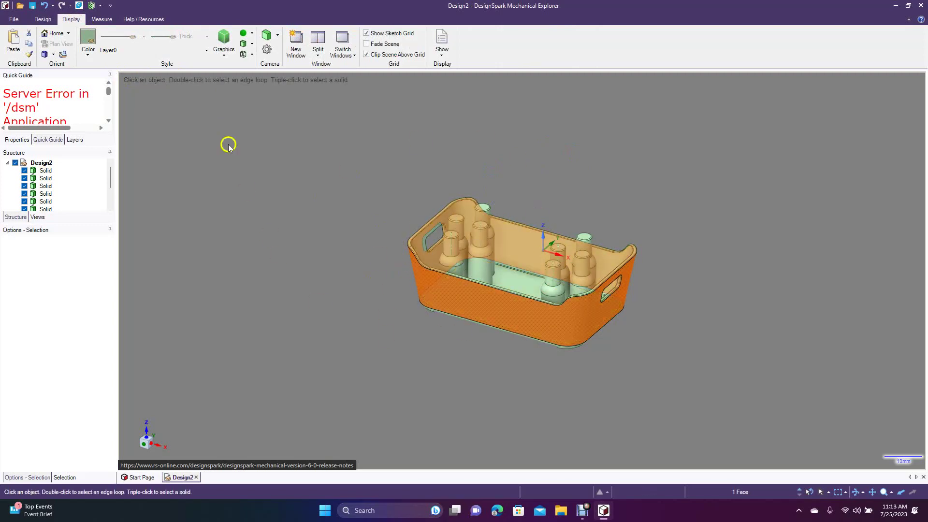
click(90, 43)
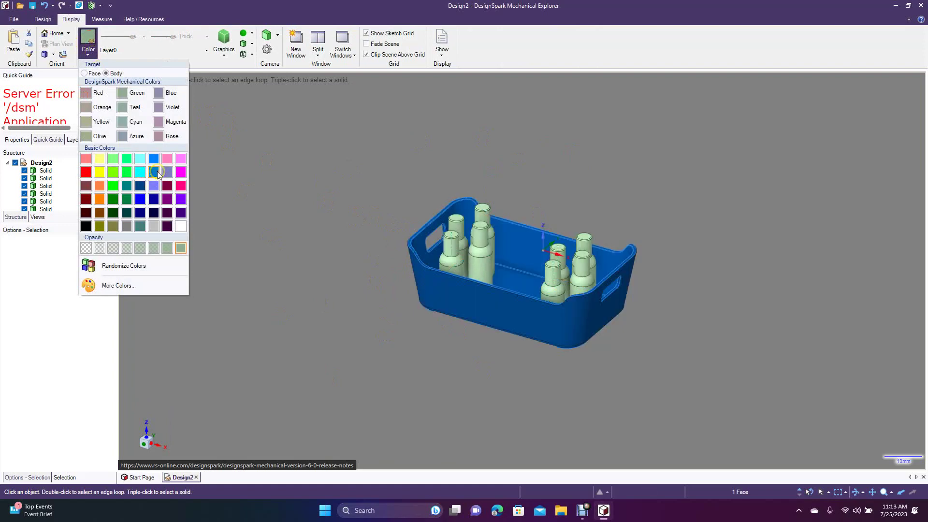
click(155, 172)
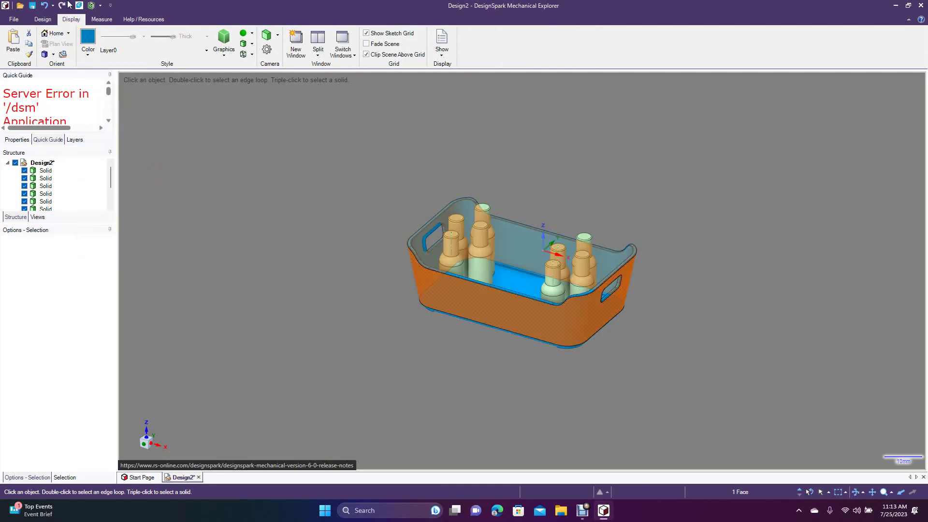
click(88, 43)
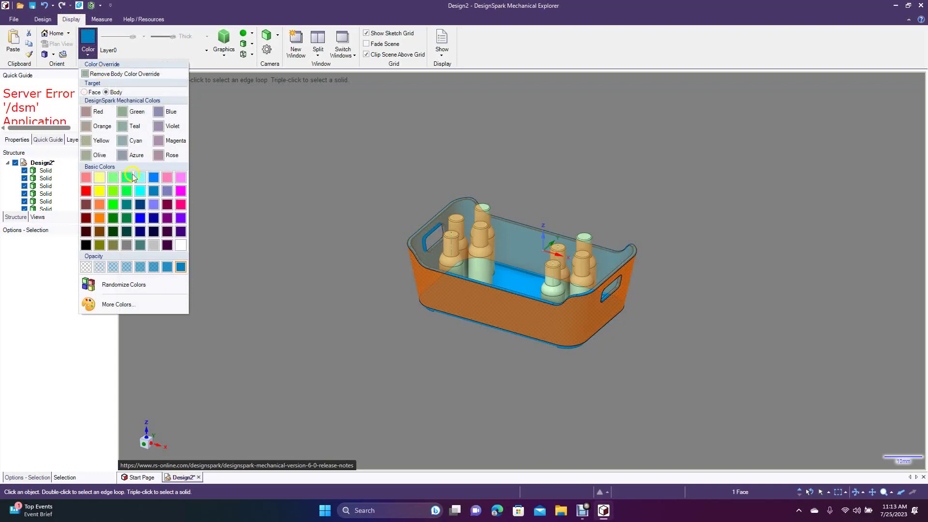
click(126, 267)
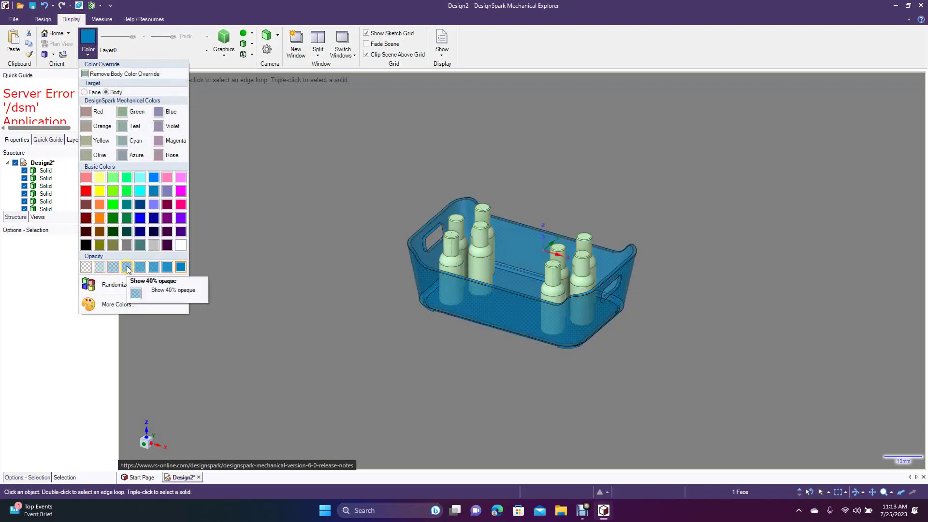
click(127, 268)
click(263, 317)
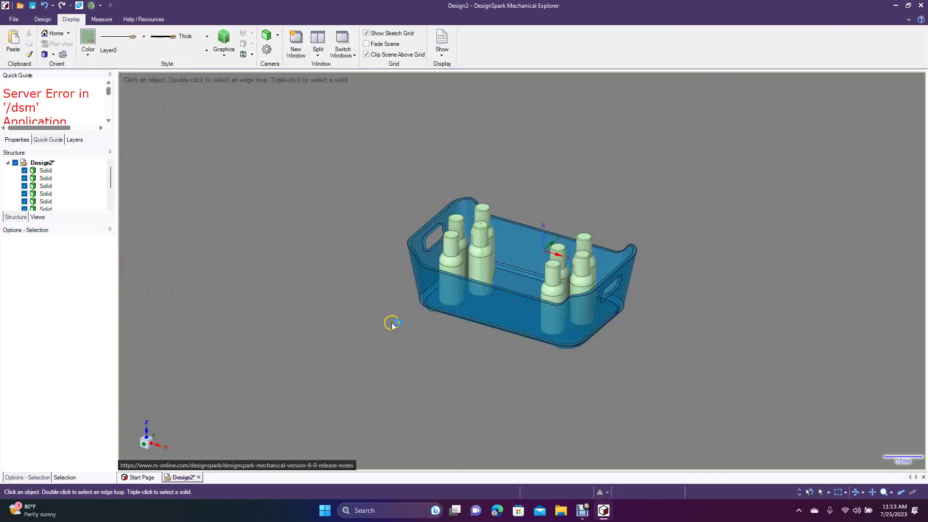
Color the lower body and shoulder faces of the front-left bottle dark green, targeting faces only
click(456, 269)
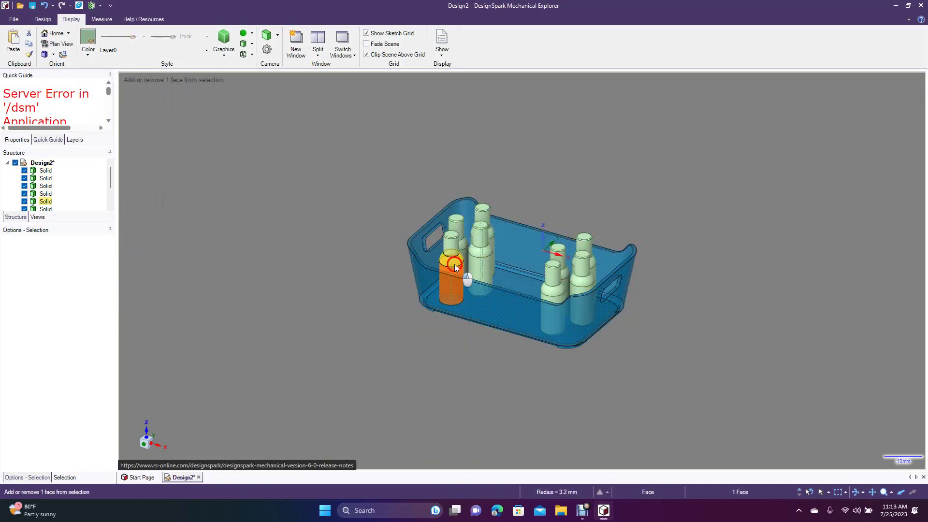
ctrl+click(454, 261)
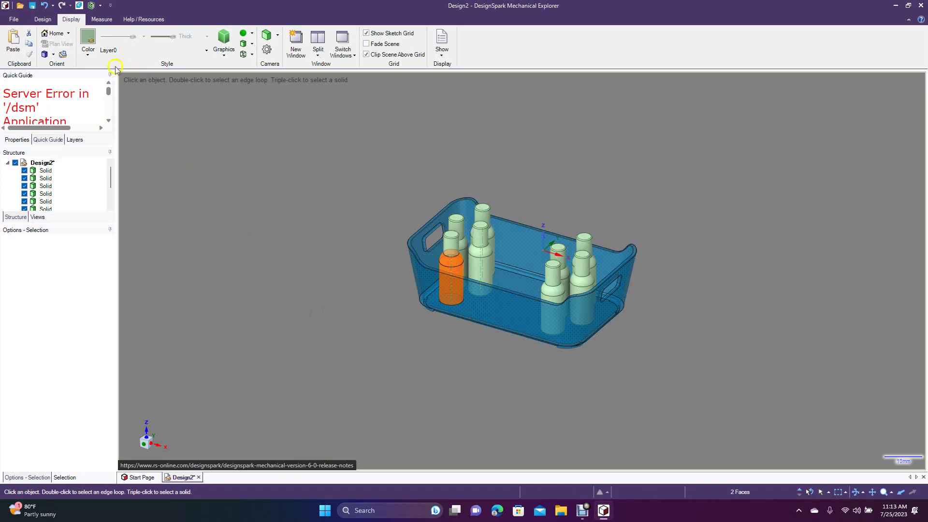
click(88, 38)
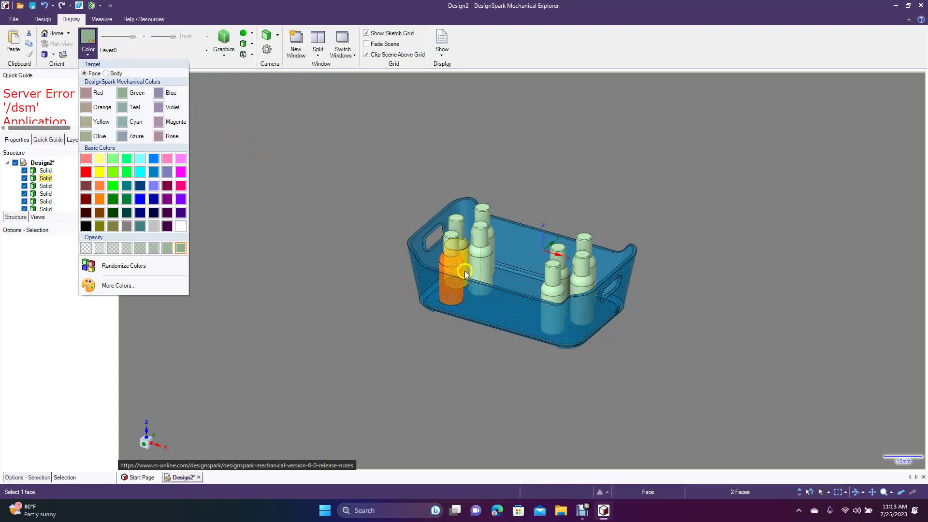
click(114, 201)
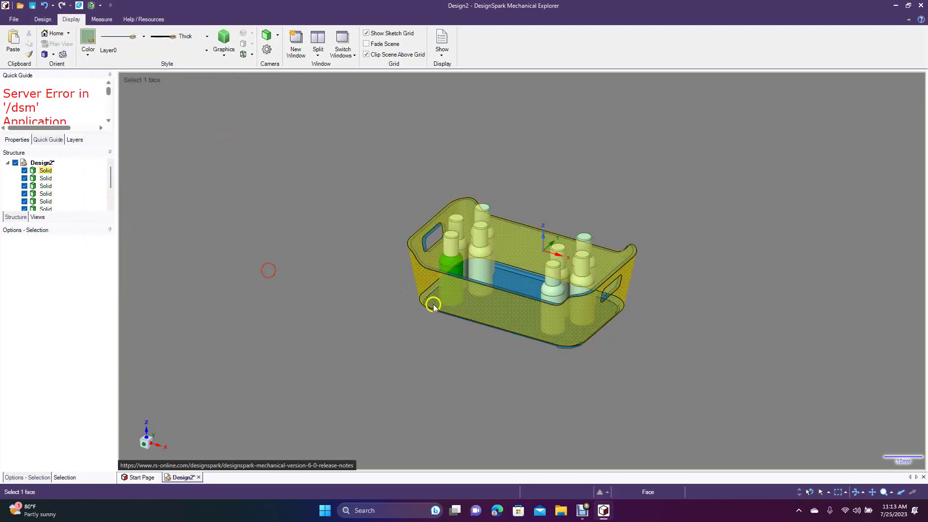
Color the neck and cap faces of the green bottle bright lime green
double_click(455, 246)
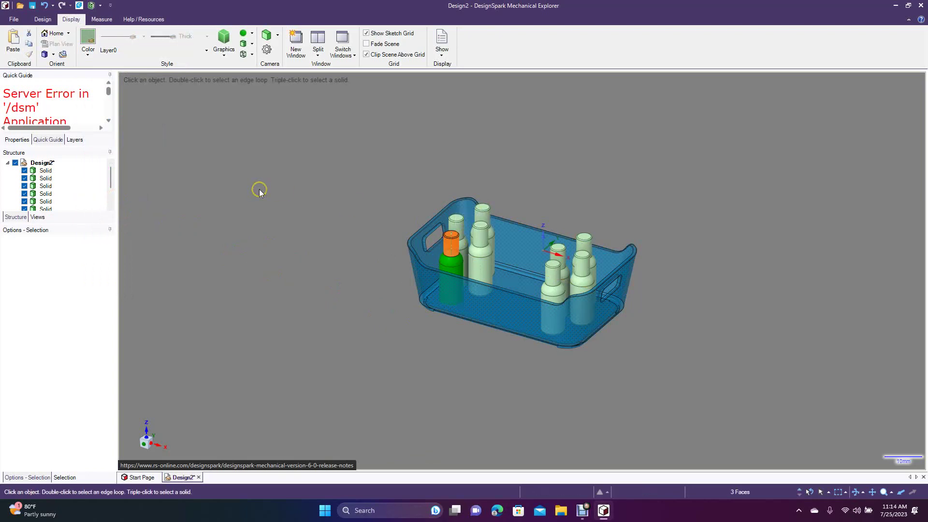
click(89, 41)
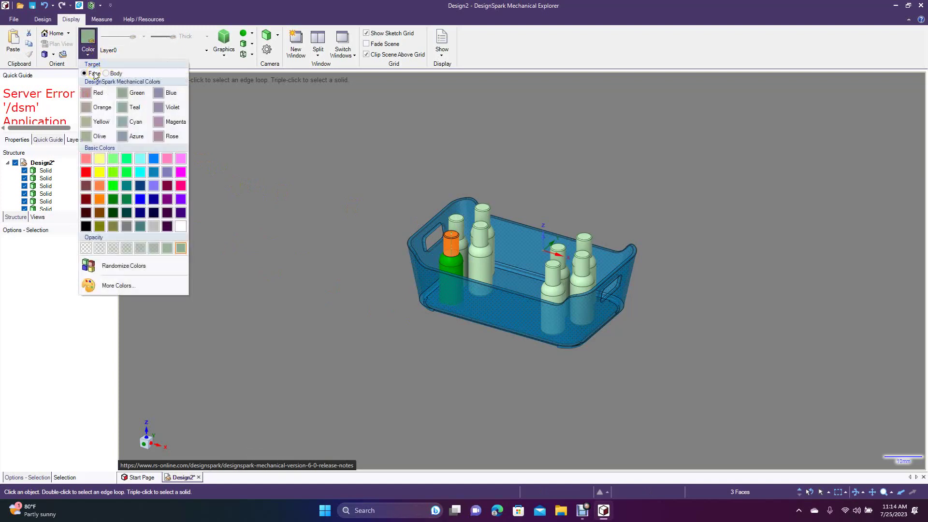
click(114, 169)
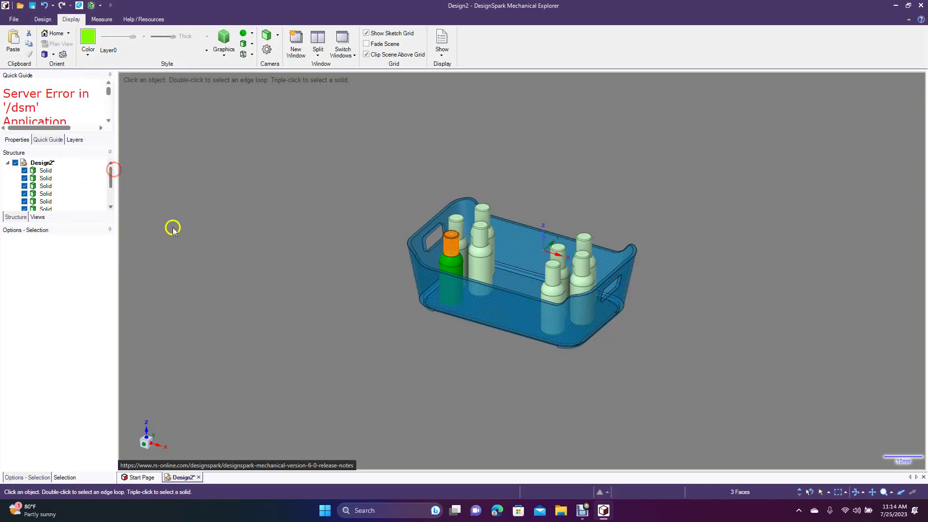
click(253, 273)
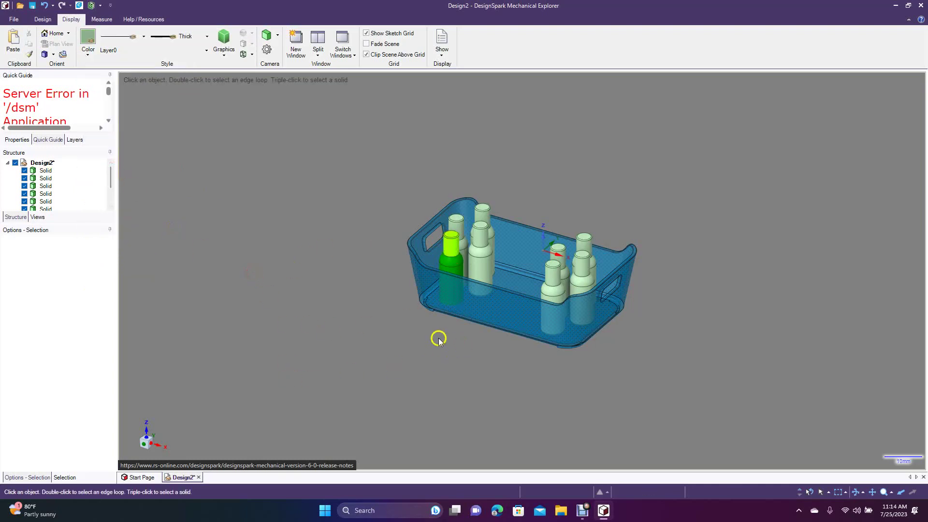
Color the lower body and shoulder faces of the bottle beside the green one bright red
click(486, 271)
ctrl+click(487, 254)
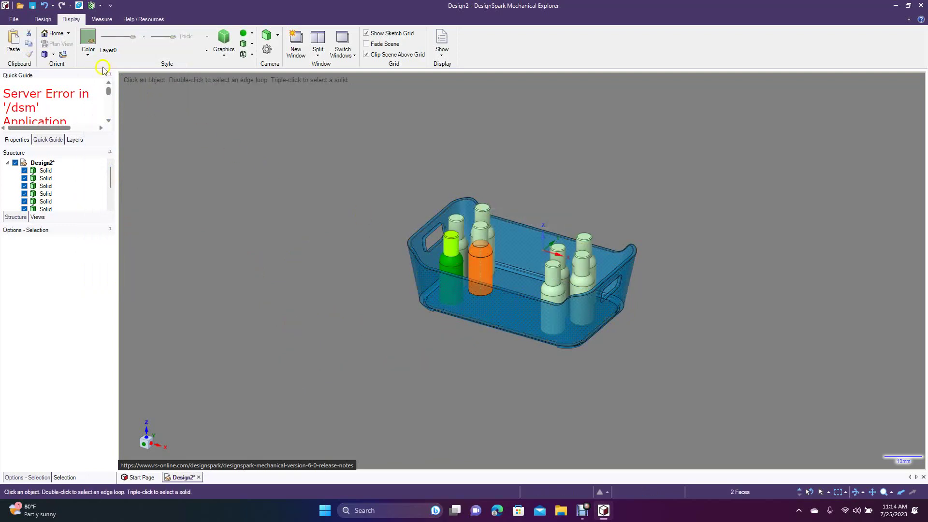
click(90, 36)
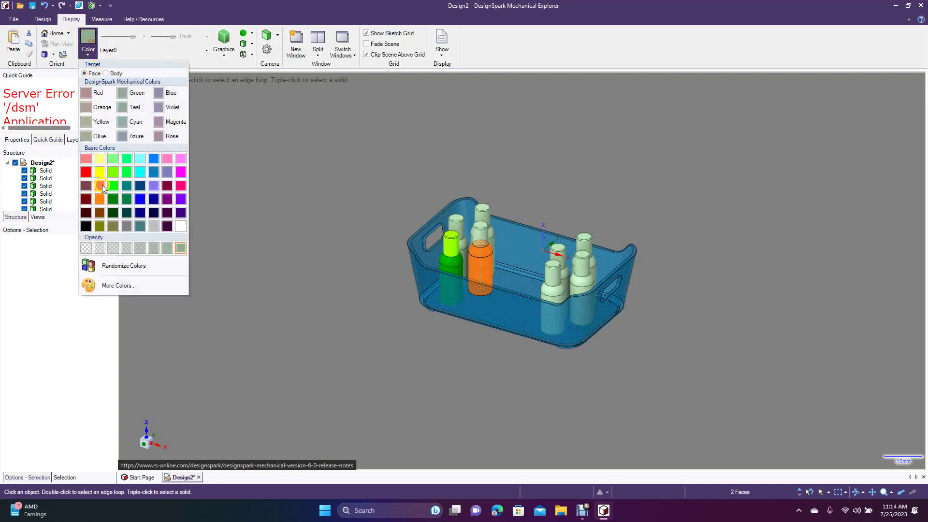
click(86, 173)
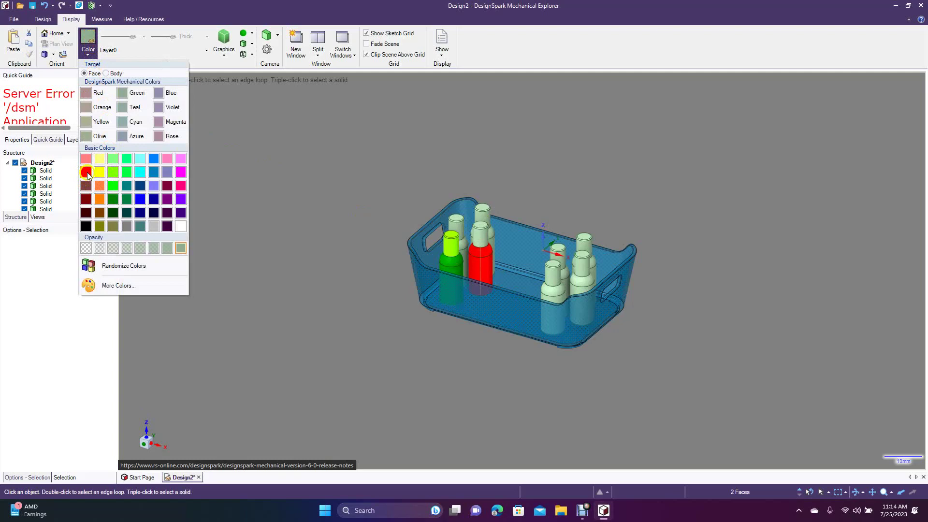
click(87, 173)
click(282, 297)
Color the neck and cap faces of the red bottle dark red
click(479, 240)
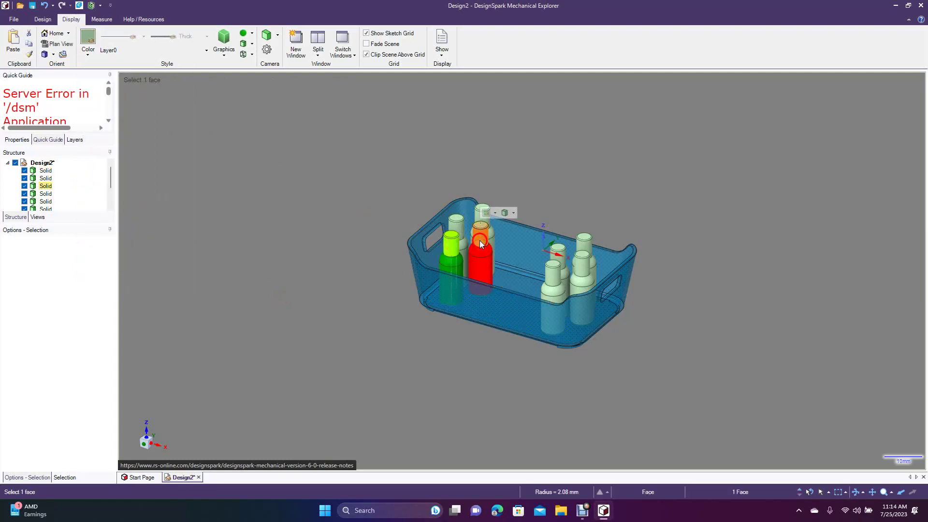
click(88, 41)
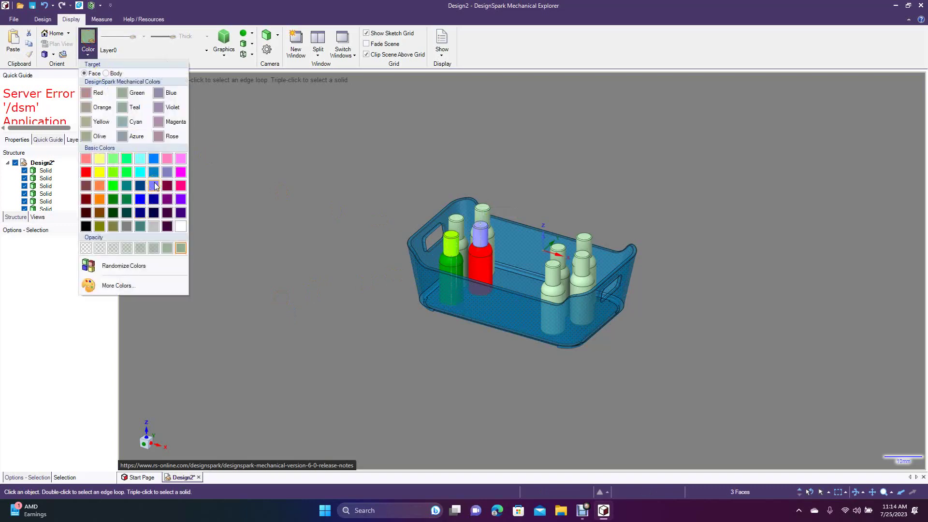
click(86, 199)
click(239, 246)
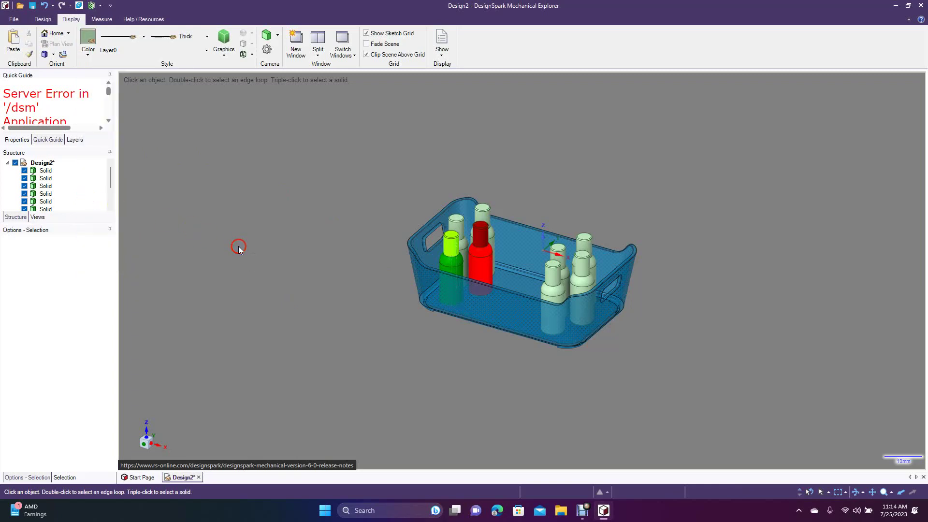
Color the lower body and shoulder faces of the bottle behind the green one muted lavender blue
click(466, 255)
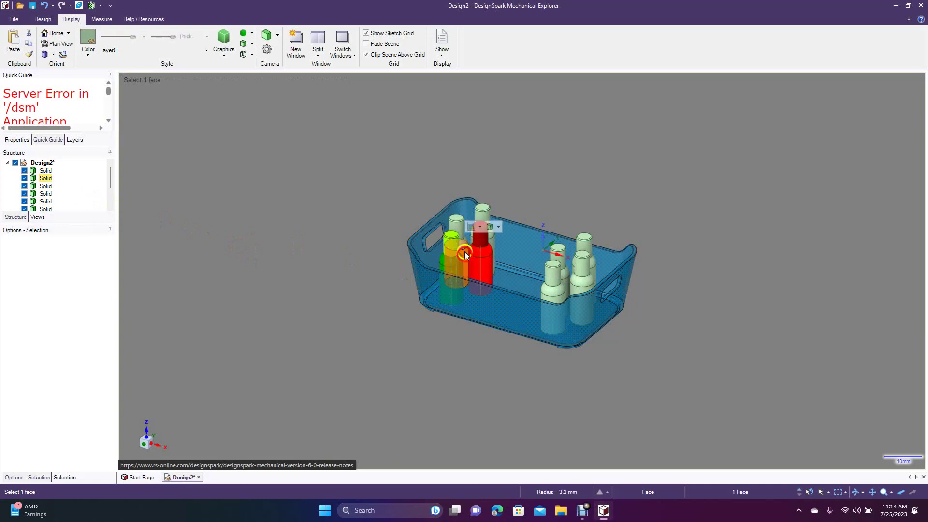
ctrl+click(465, 245)
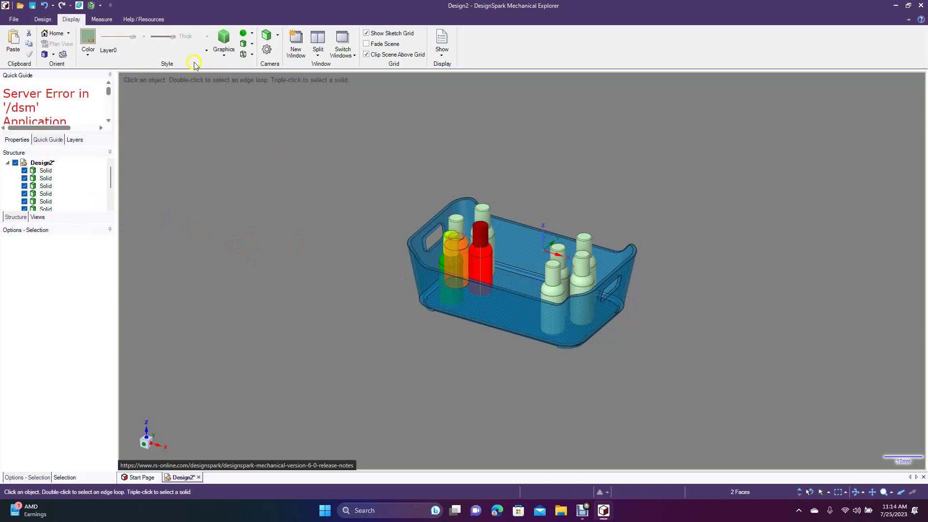
click(94, 45)
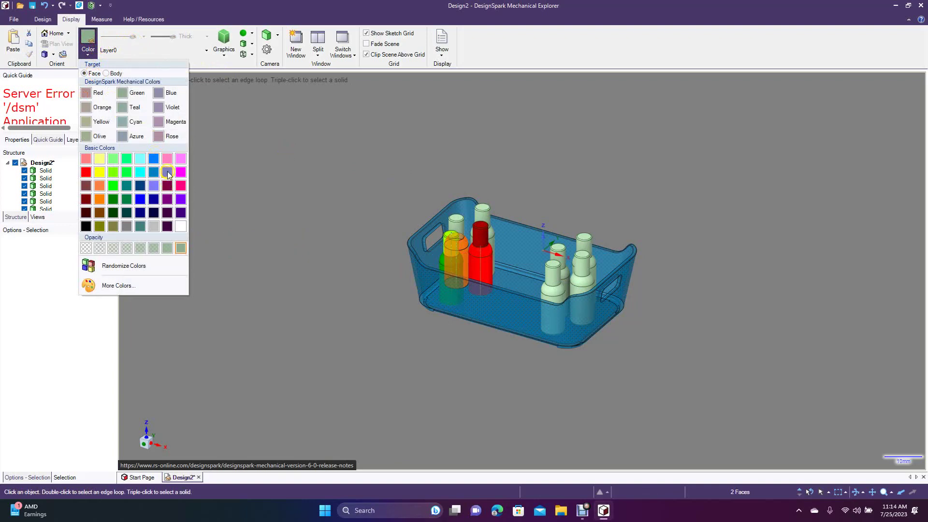
click(154, 172)
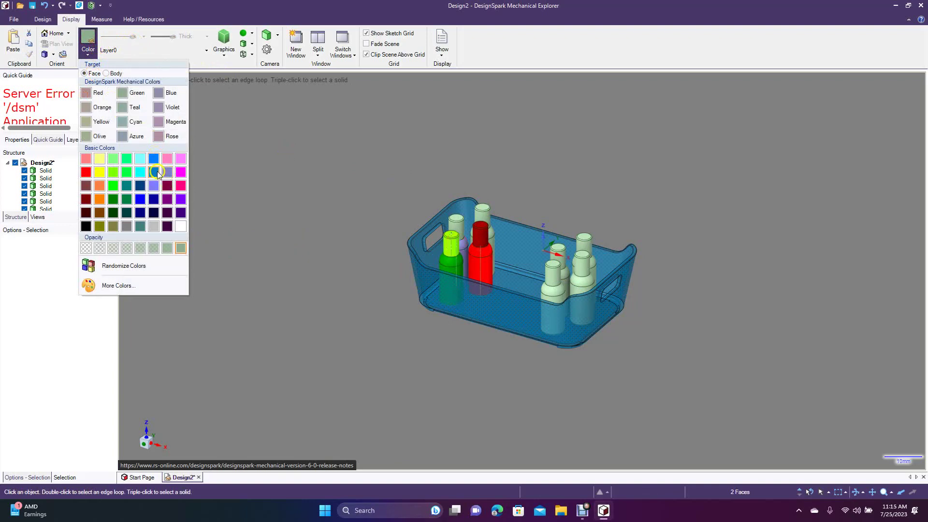
click(164, 173)
click(165, 173)
Color the neck and cap faces of the lavender bottle bright magenta
click(471, 226)
click(460, 228)
double_click(460, 231)
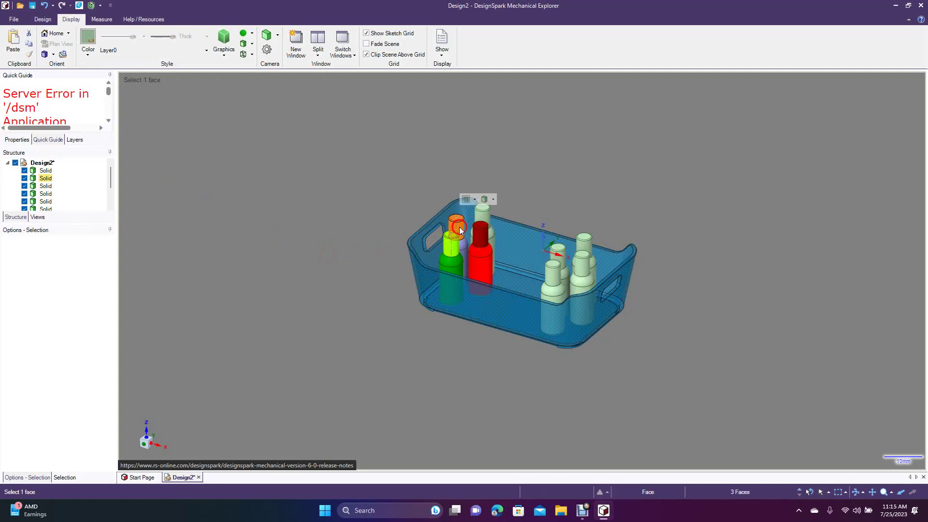
click(89, 41)
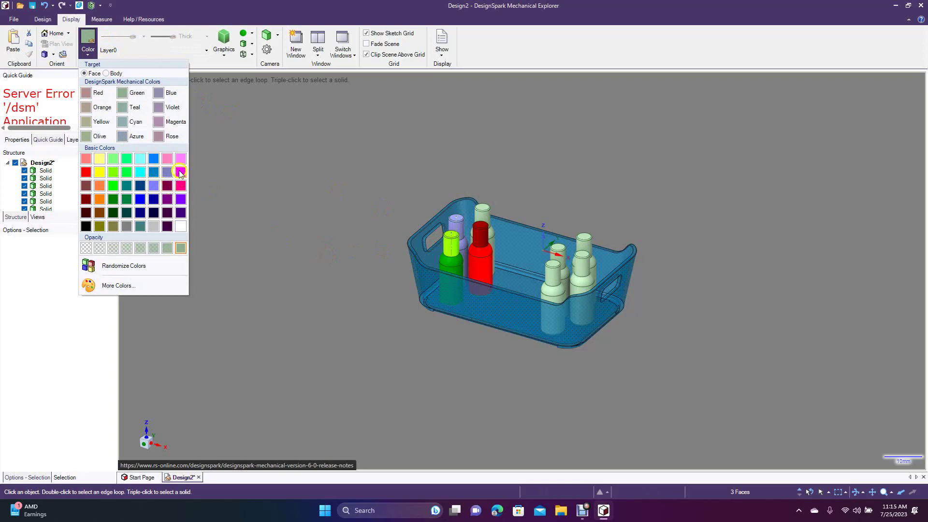
click(180, 173)
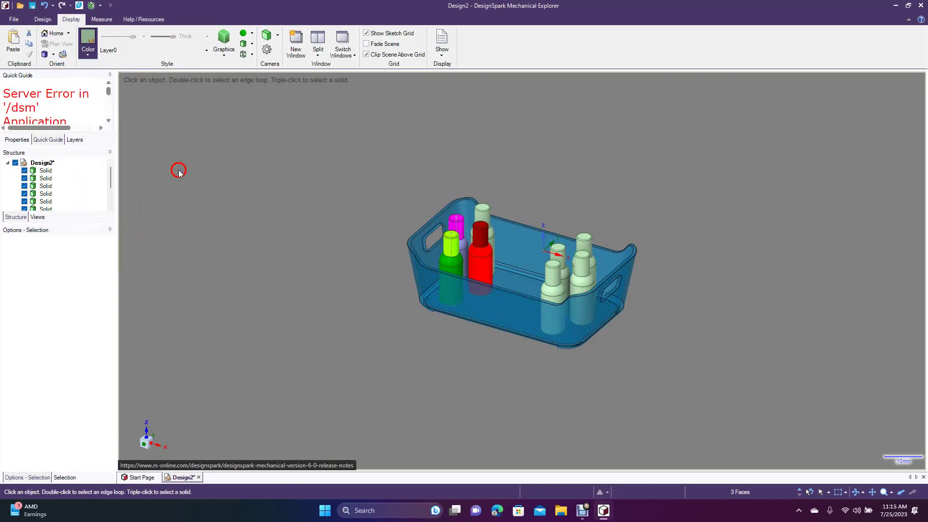
click(291, 270)
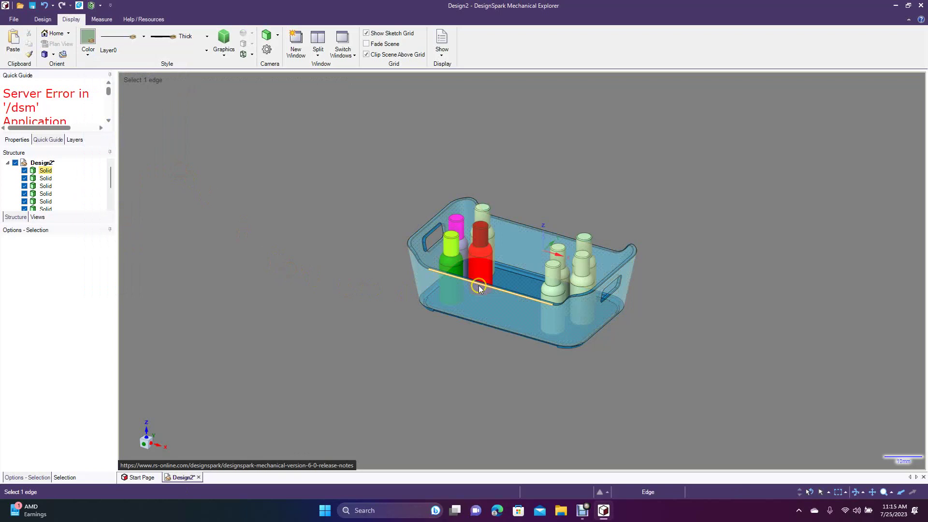
Color the lower body and shoulder faces of the bottle behind the red one bright green
click(494, 245)
ctrl+click(493, 236)
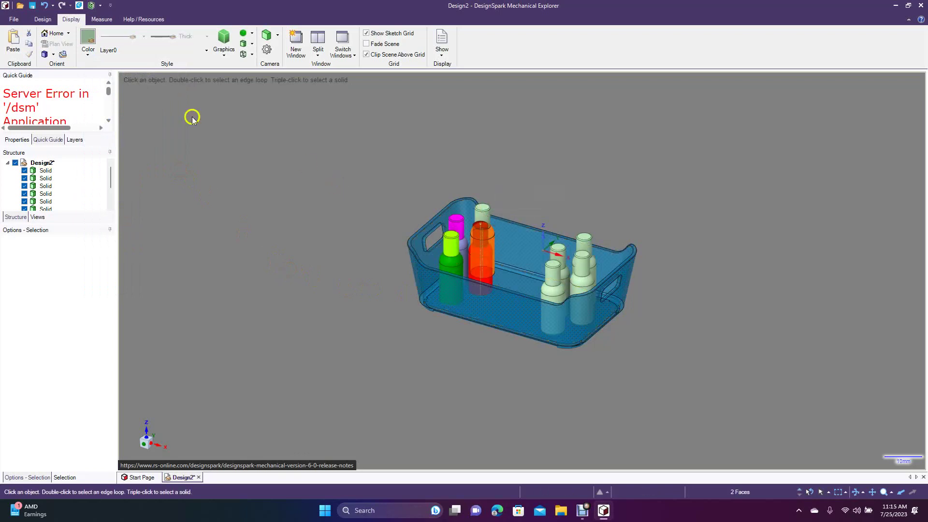
click(88, 39)
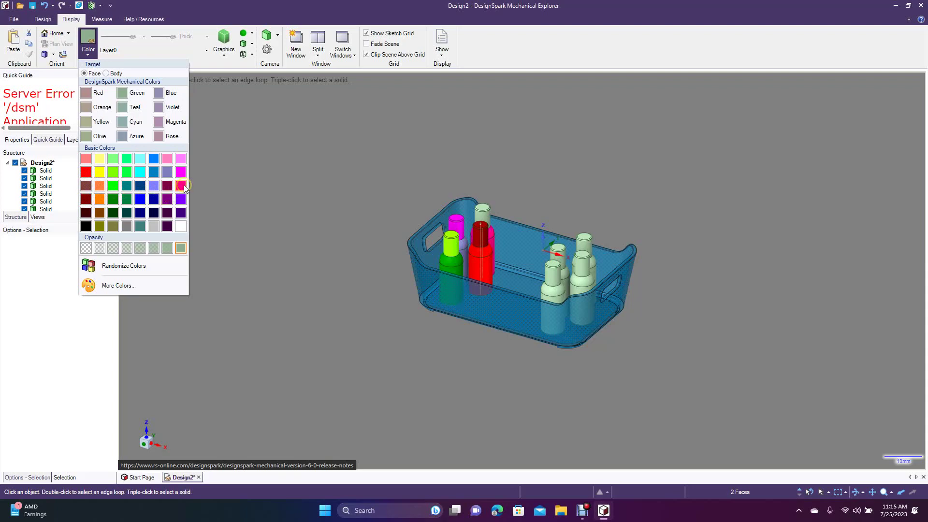
click(168, 173)
click(113, 186)
click(112, 184)
click(262, 240)
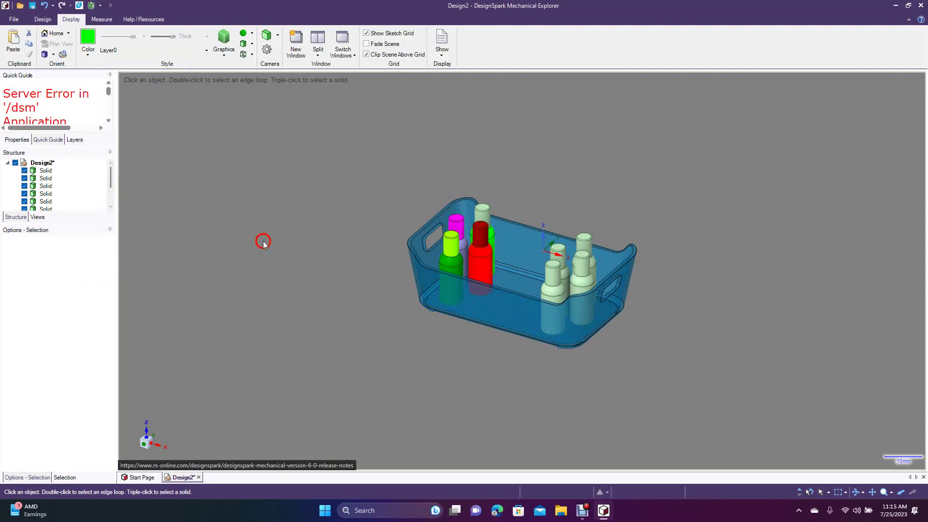
Color the neck and cap faces of the bright green bottle behind the red one orange
click(487, 214)
double_click(488, 215)
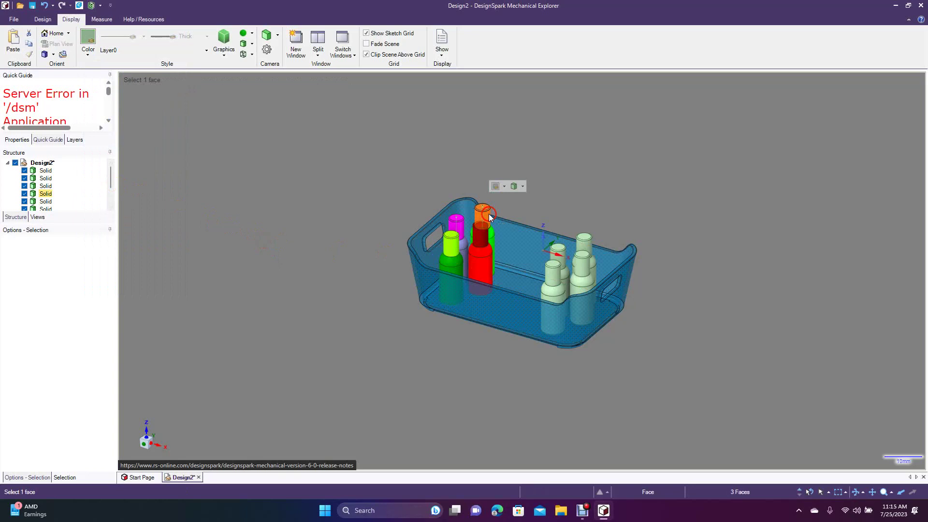
click(88, 43)
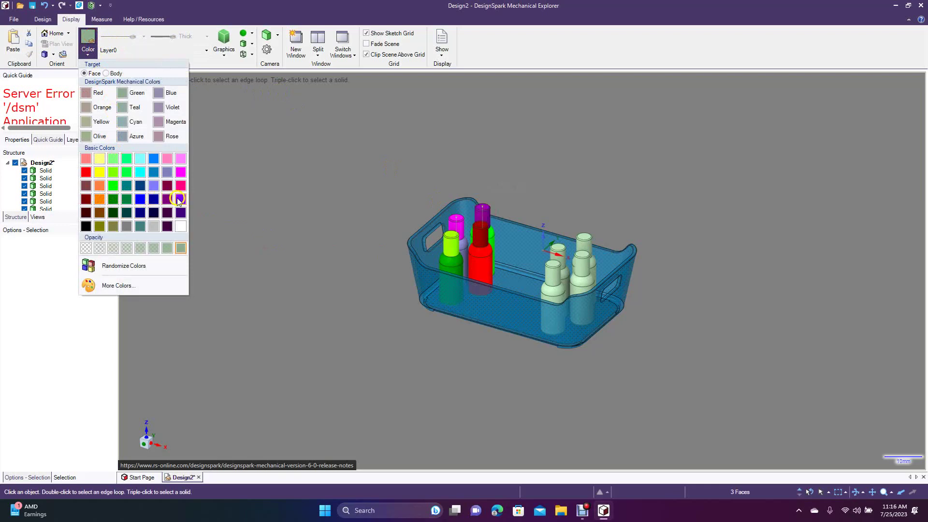
click(96, 202)
click(99, 199)
click(286, 289)
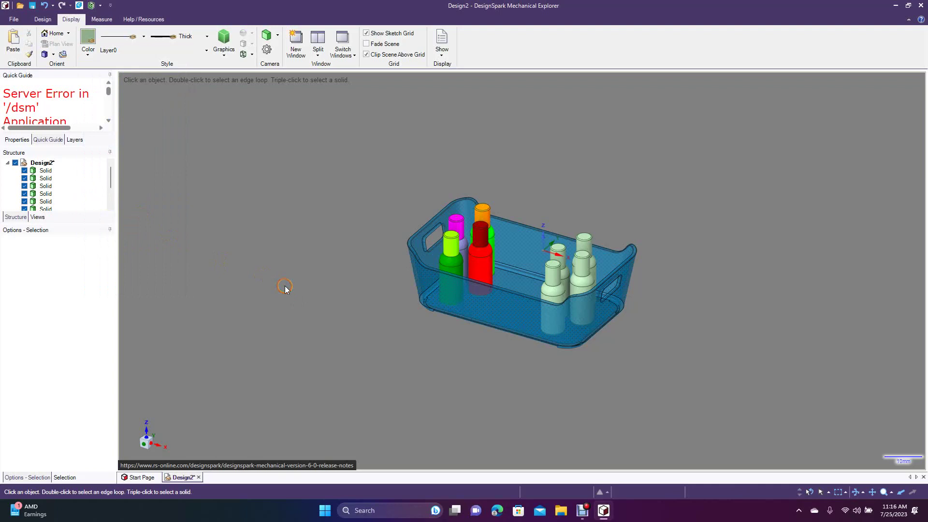
Color the lower body and shoulder faces of the front bottle in the uncolored group muted brownish red
click(551, 303)
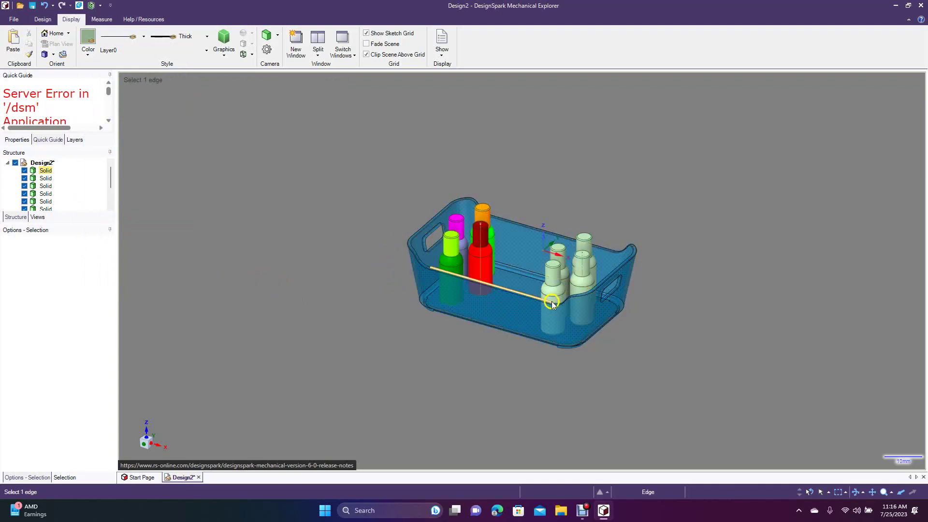
click(556, 301)
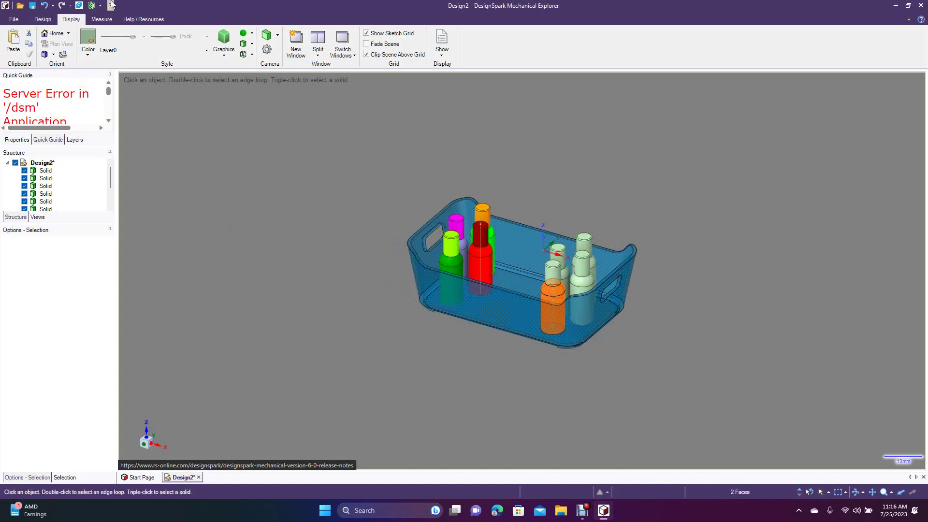
click(88, 44)
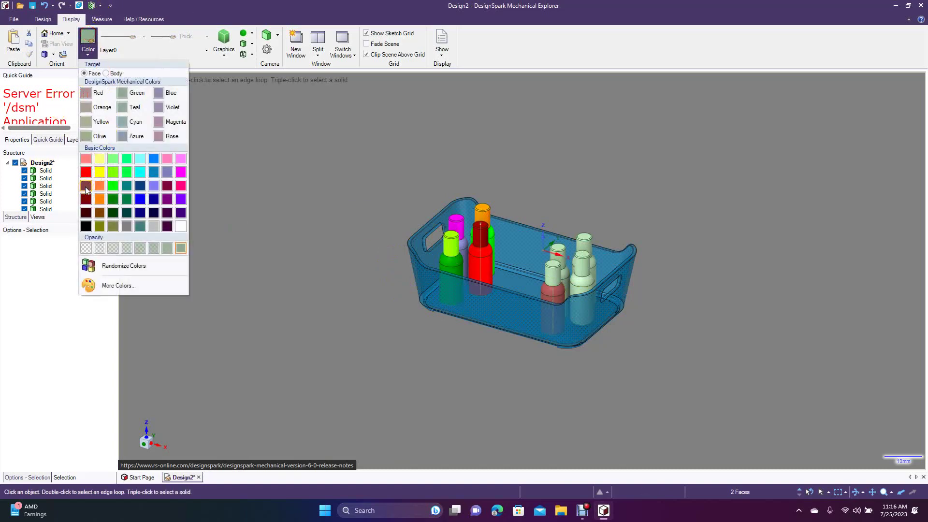
click(85, 186)
click(413, 327)
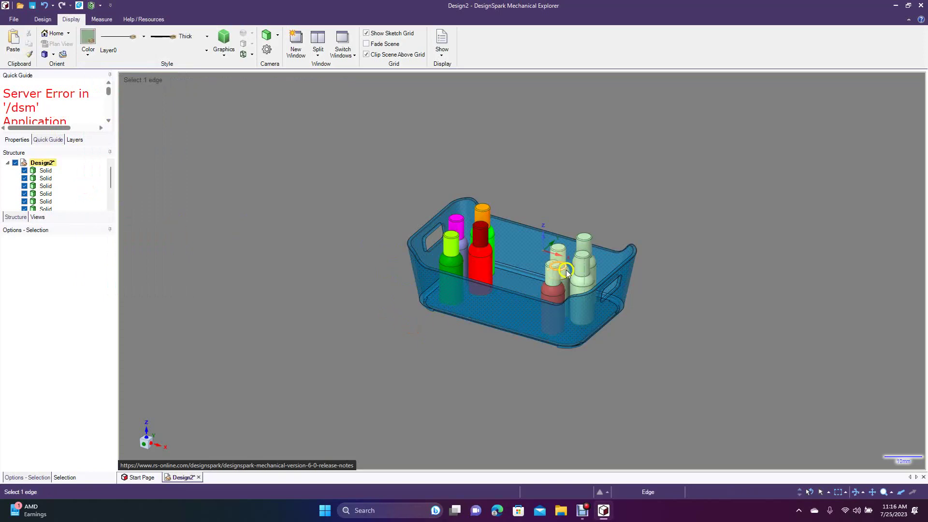
Color the neck and cap faces of the brownish red bottle gray
click(554, 275)
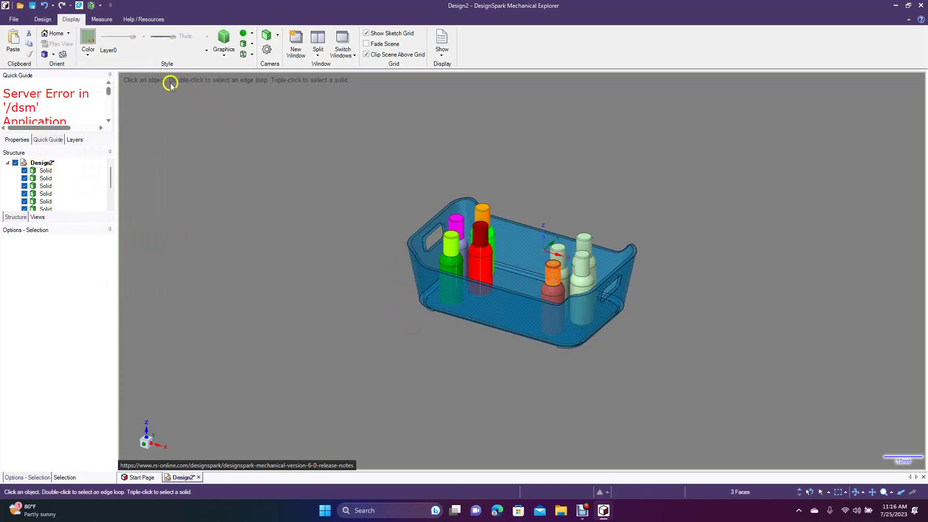
click(88, 41)
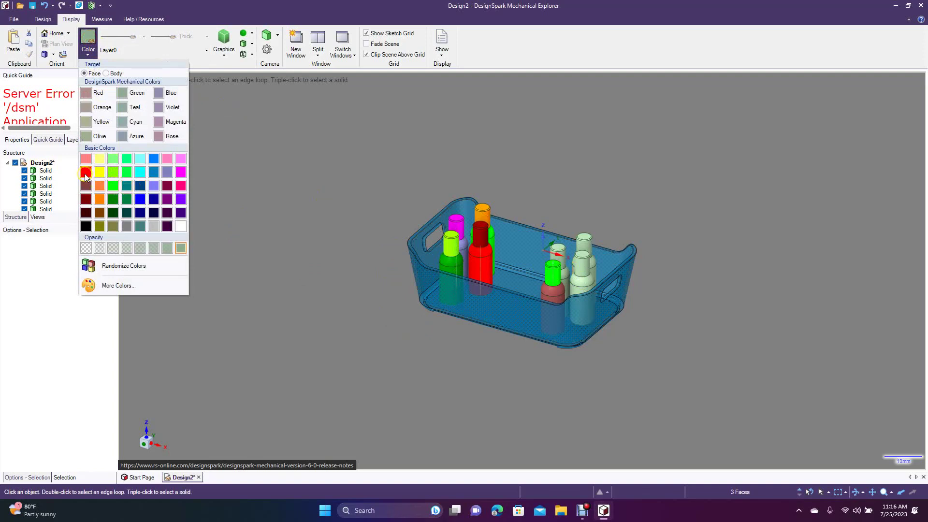
click(114, 226)
click(126, 226)
click(290, 308)
For the body and shoulder faces of the bottle beside the brownish red one, add a custom green with RGB 23, 152, 23
click(498, 307)
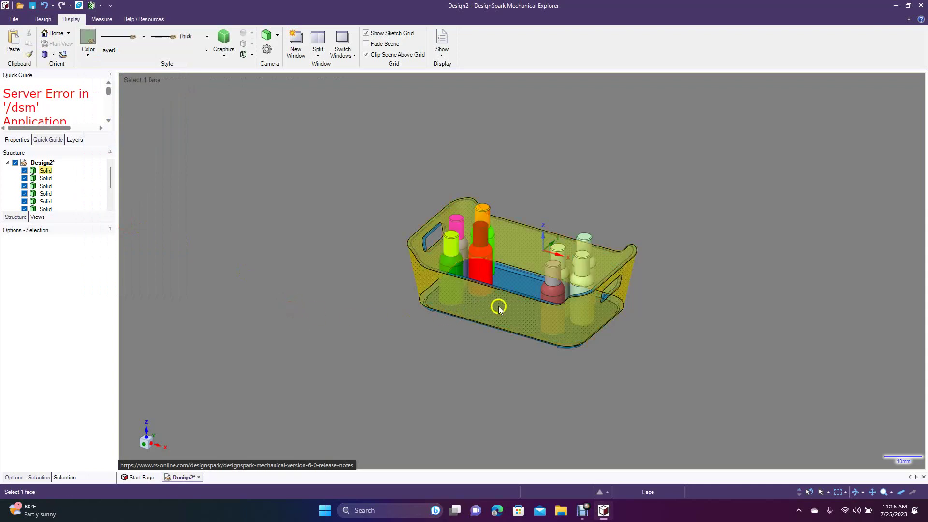
click(578, 289)
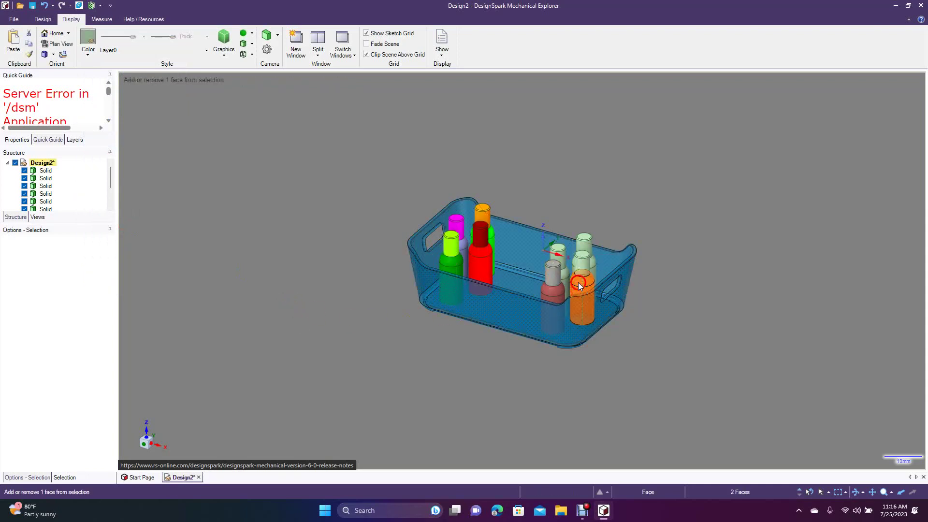
click(88, 38)
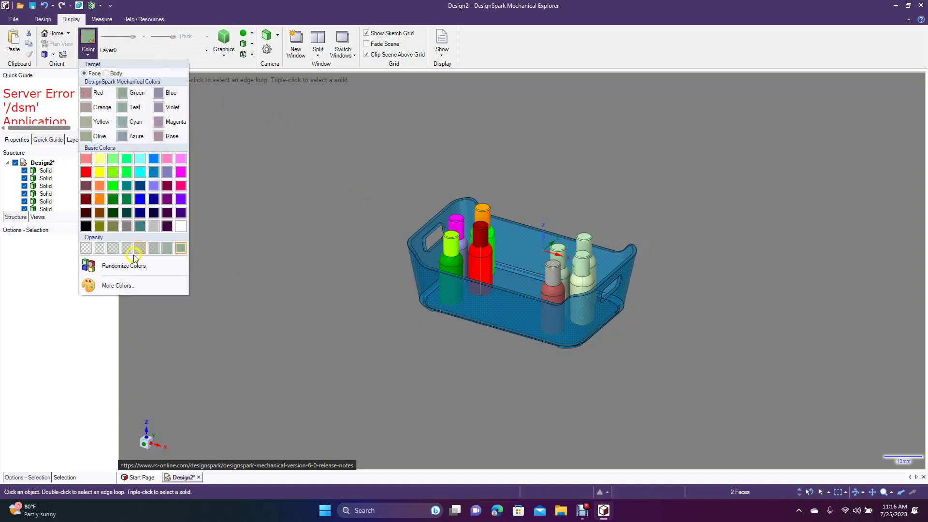
click(131, 282)
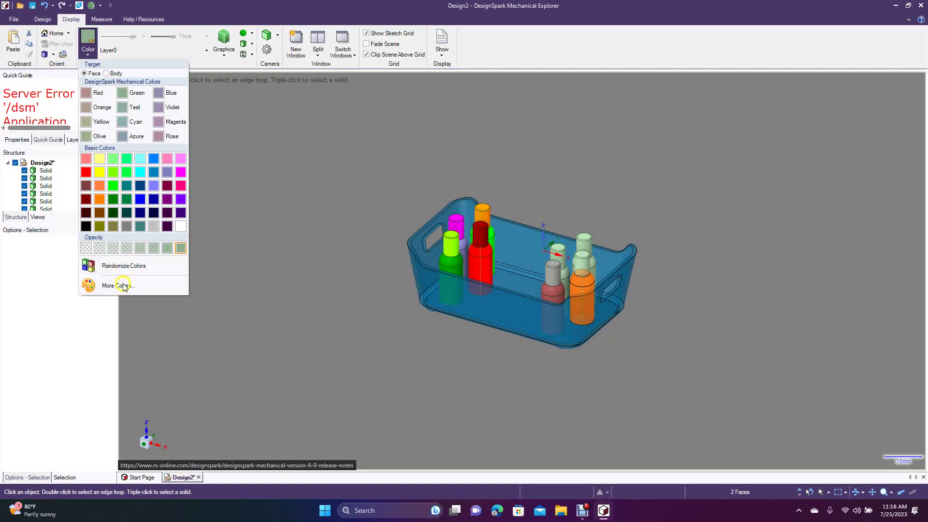
click(118, 286)
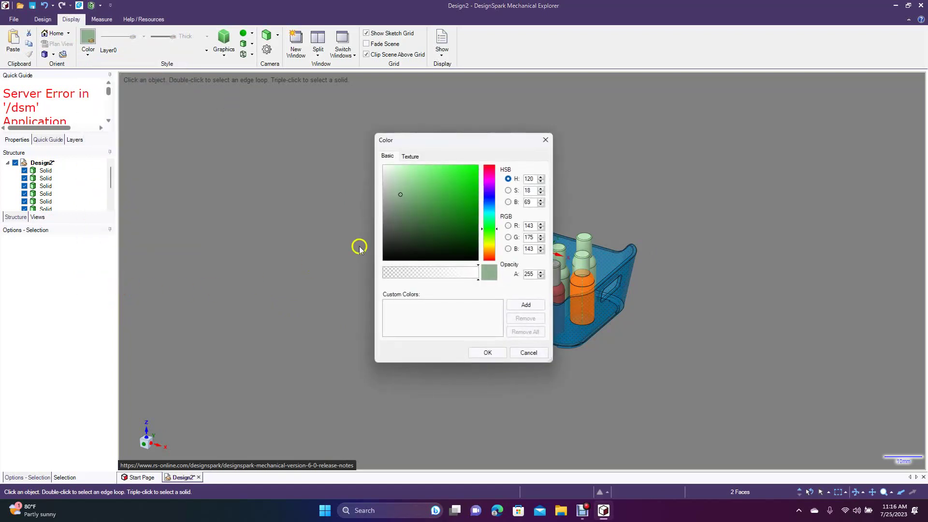
click(464, 203)
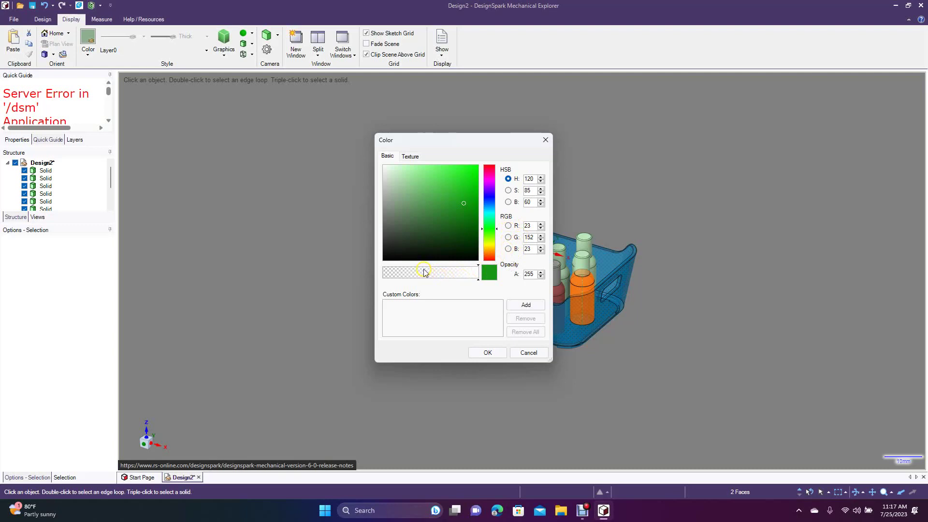
click(527, 305)
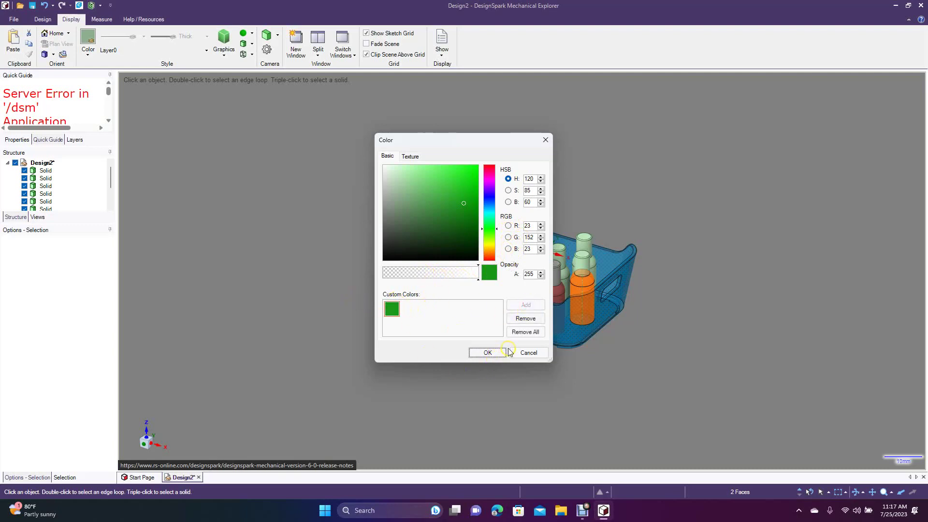
Remove the custom green, view the texture options, and cancel the color dialog
click(393, 310)
click(525, 318)
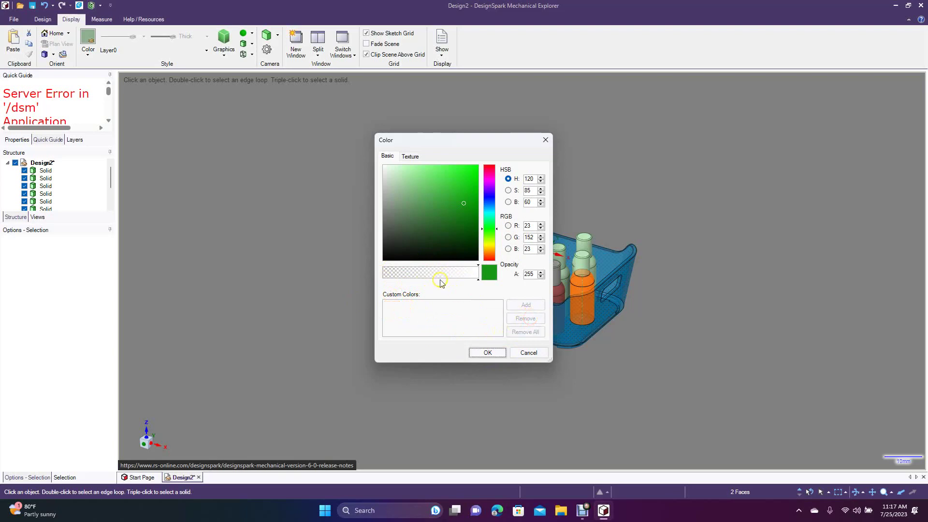
click(411, 157)
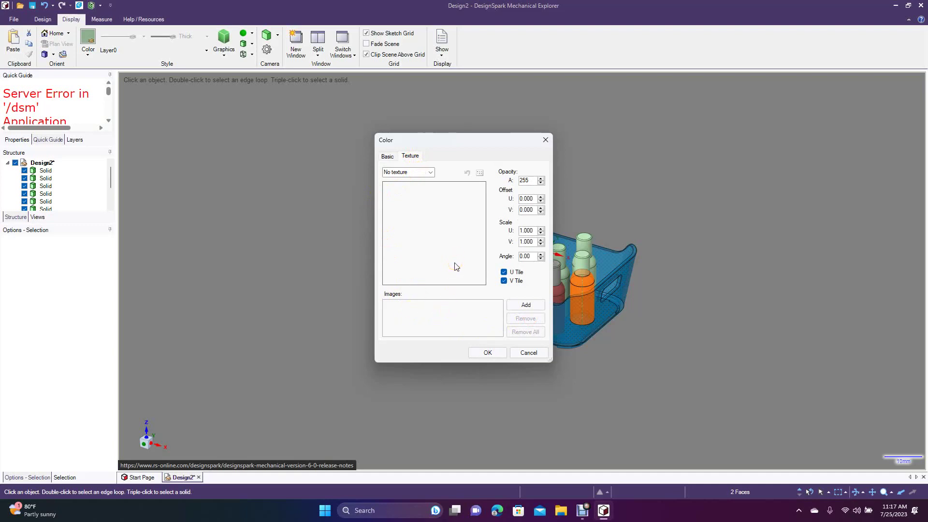
click(528, 352)
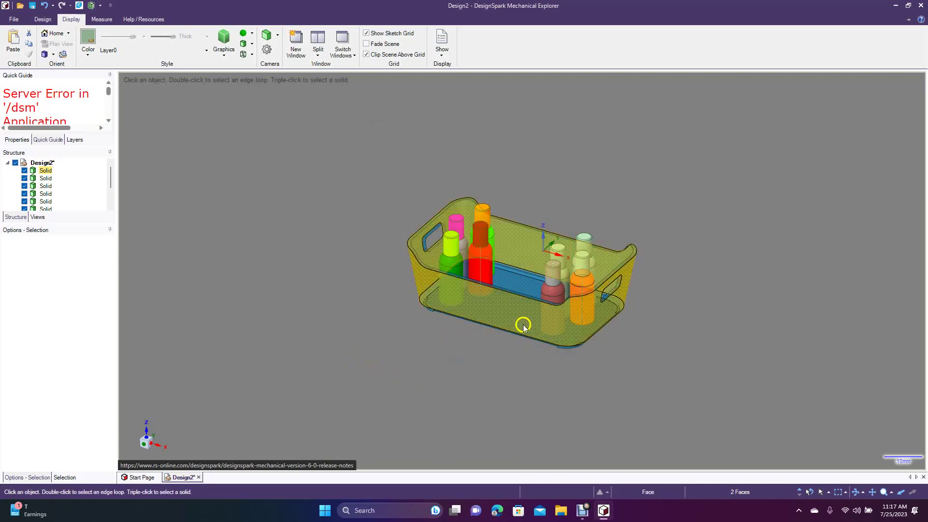
Color the lower body and shoulder faces of the bottle beside the brownish red one muted olive
ctrl+click(586, 266)
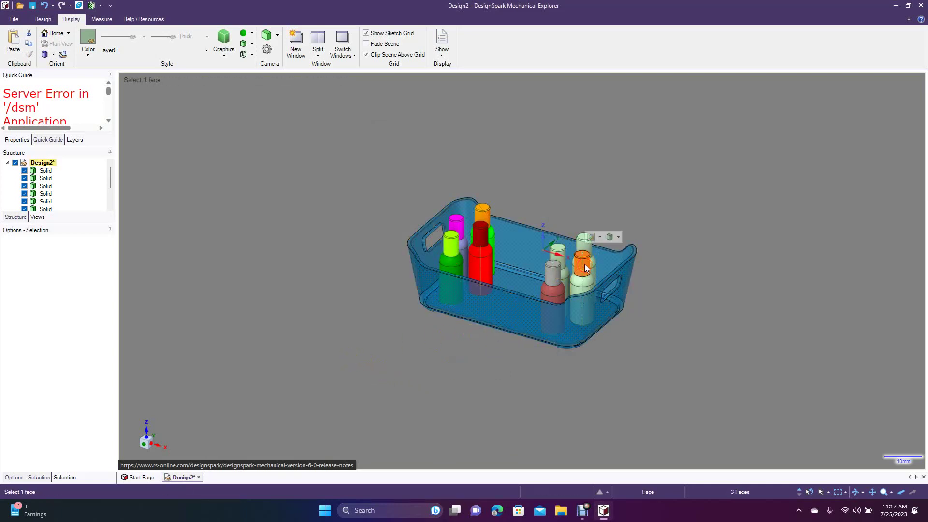
click(578, 289)
ctrl+click(579, 280)
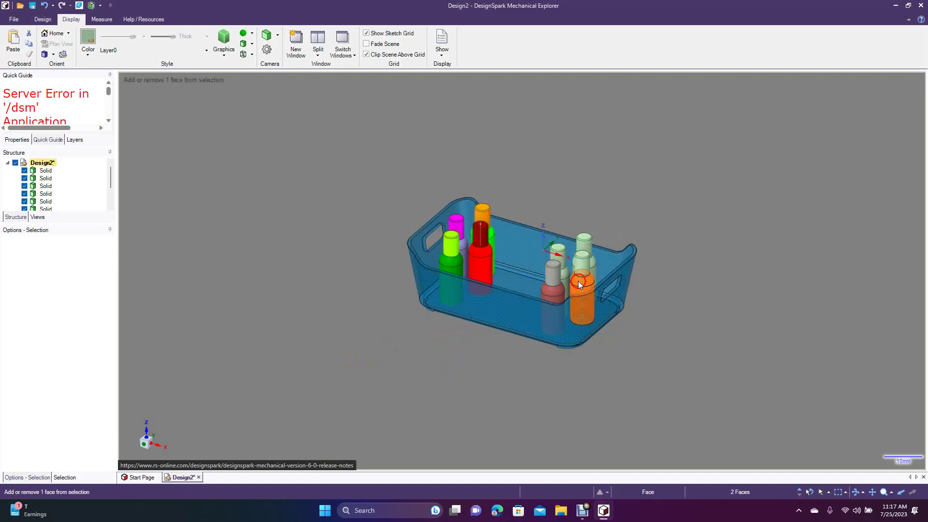
click(89, 39)
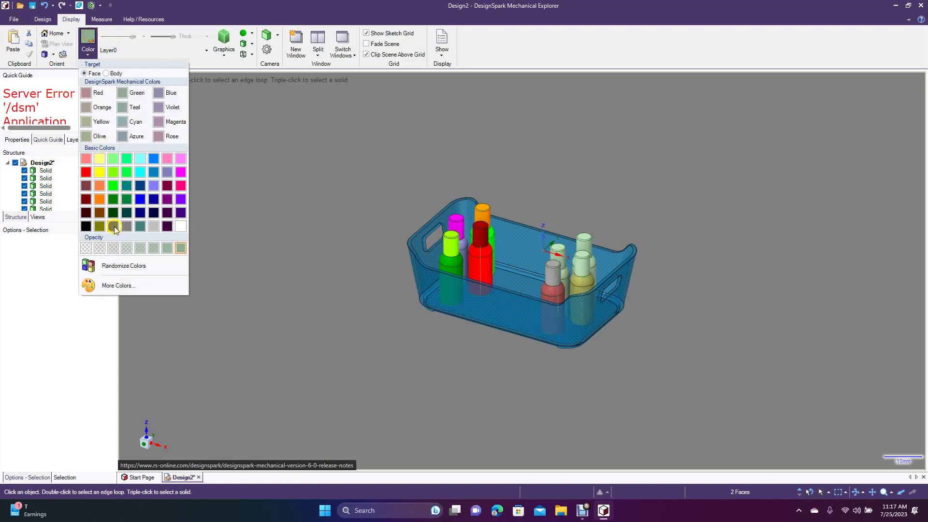
click(114, 226)
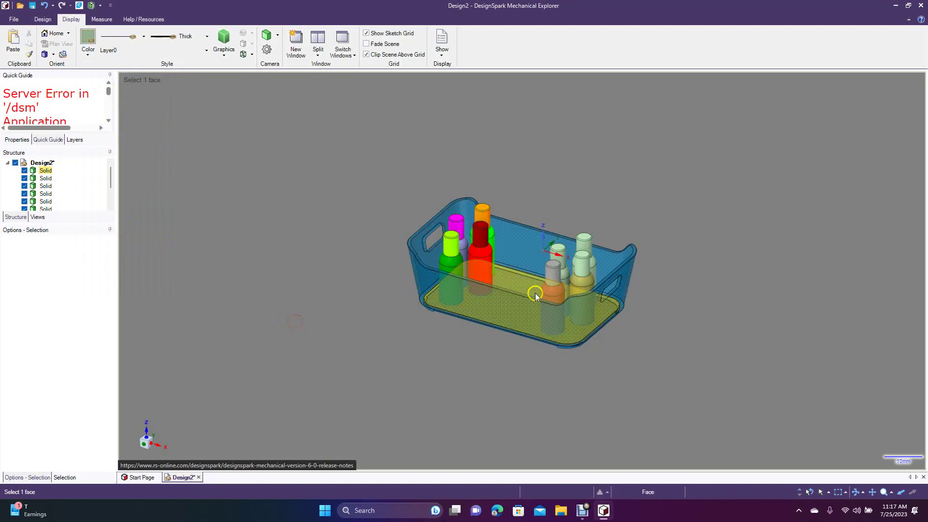
Color the neck and cap faces of the muted olive bottle muted teal
click(579, 268)
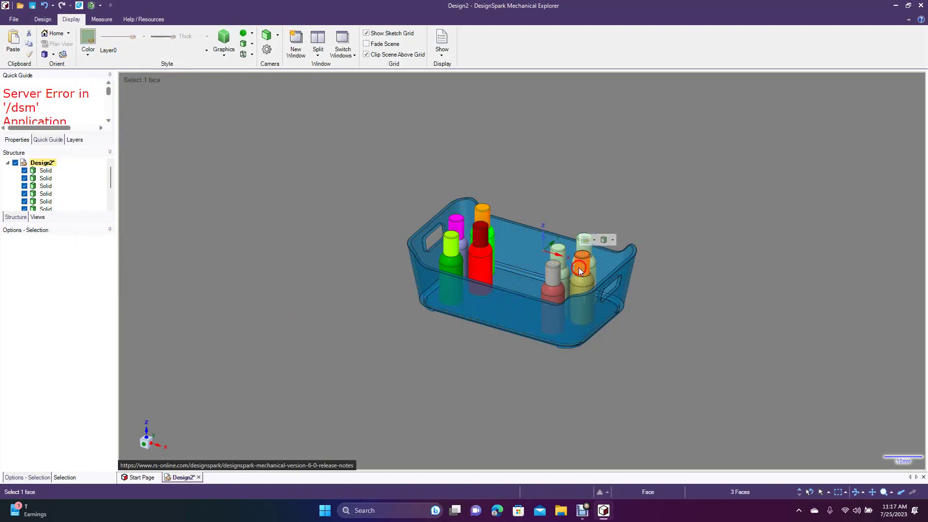
click(87, 41)
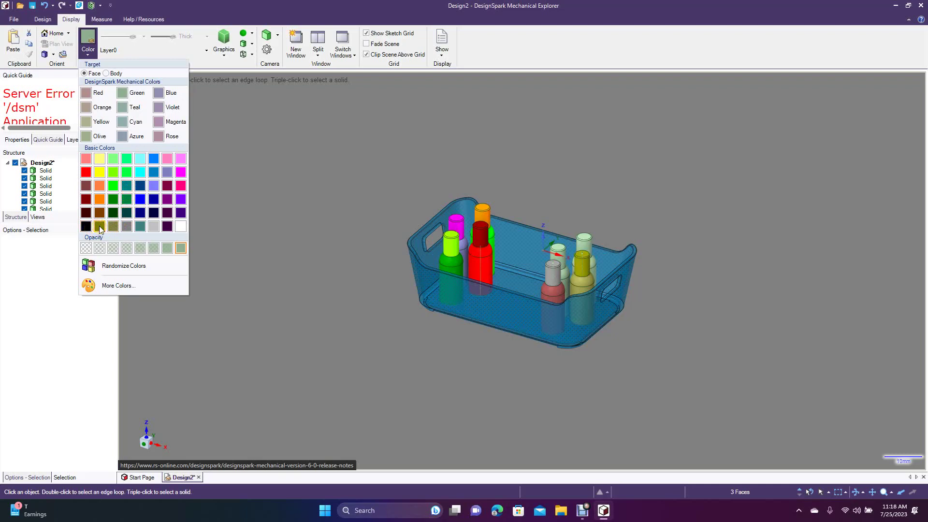
click(140, 227)
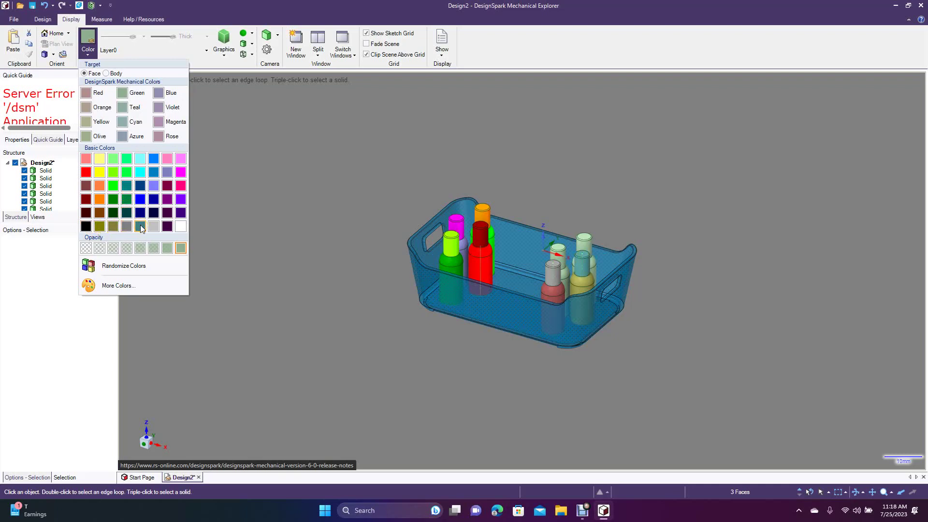
click(322, 292)
click(506, 292)
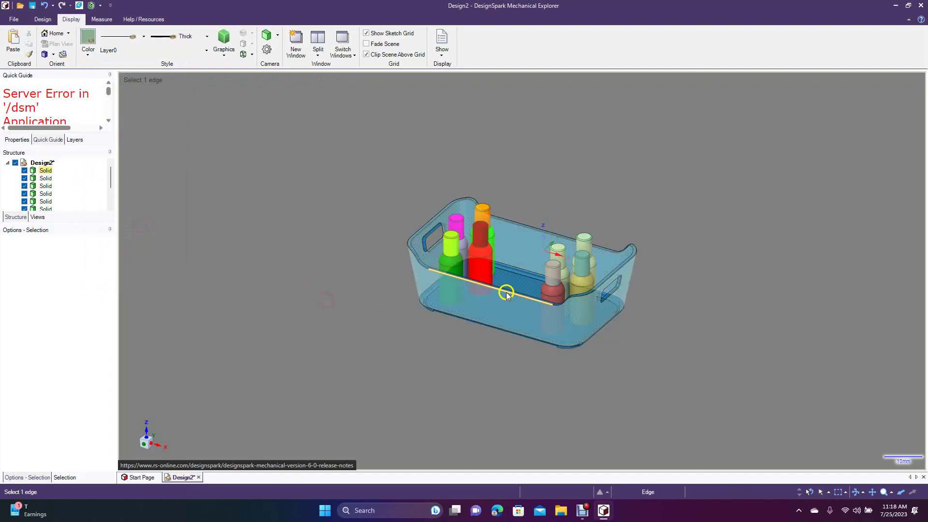
Color the lower body and shoulder faces of the bottle behind the gray-necked one bright blue
click(567, 281)
ctrl+click(566, 274)
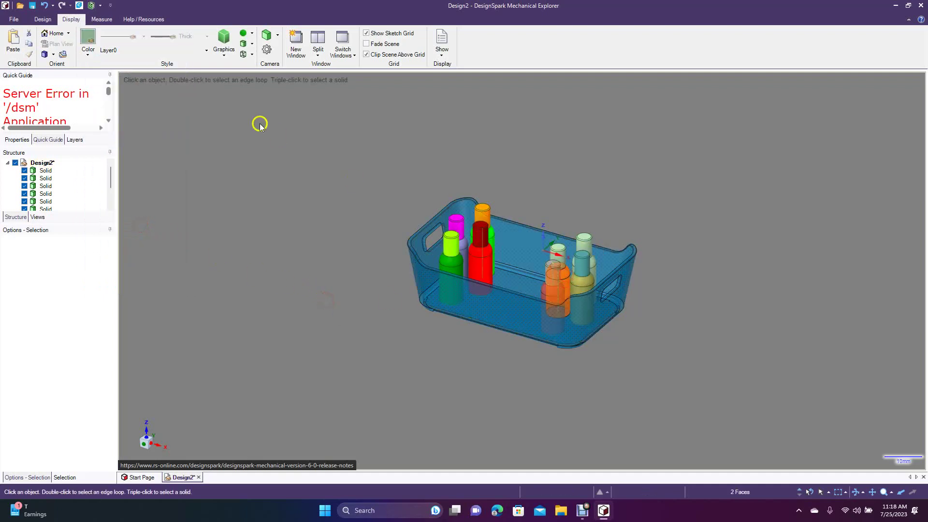
click(88, 39)
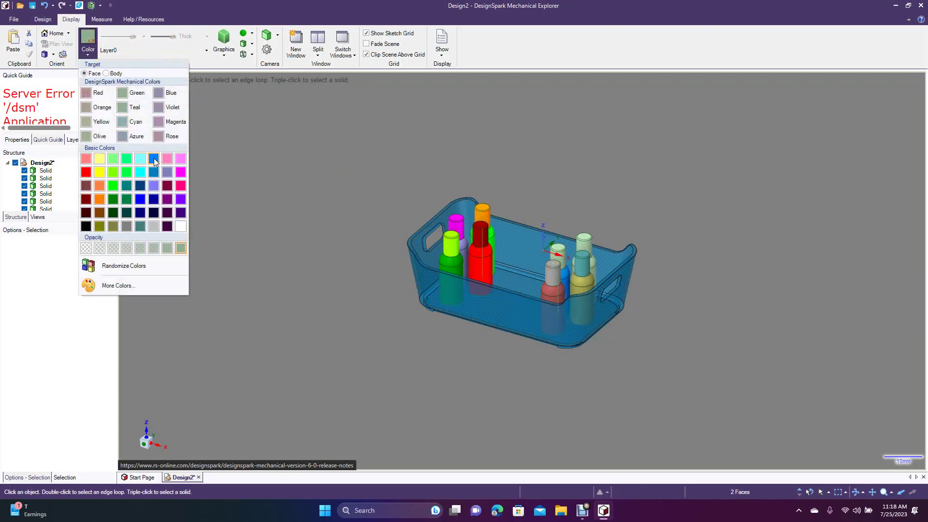
click(153, 160)
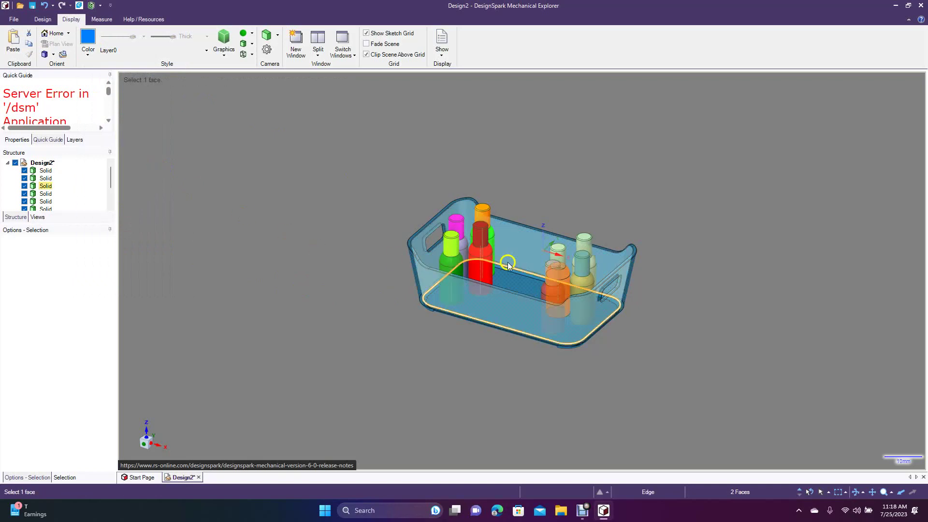
Color the neck and cap faces of the blue bottle yellow
ctrl+click(562, 259)
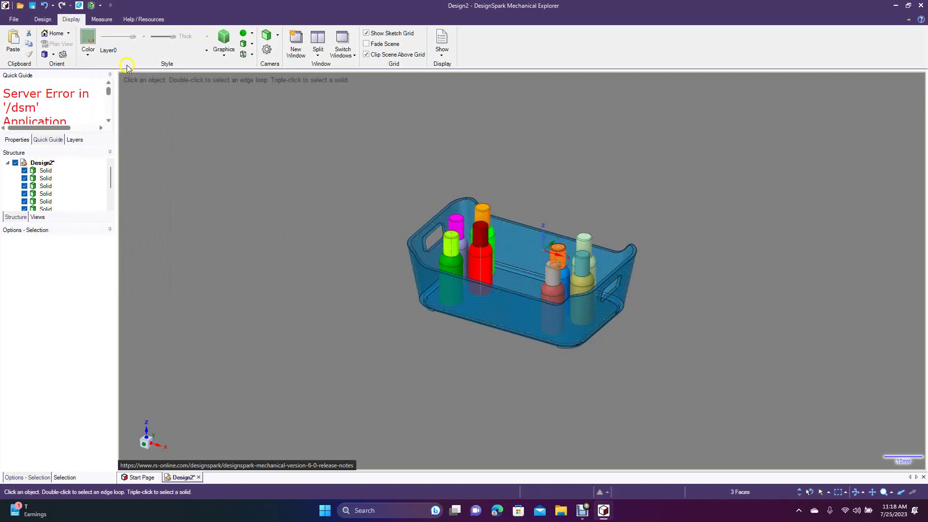
click(88, 39)
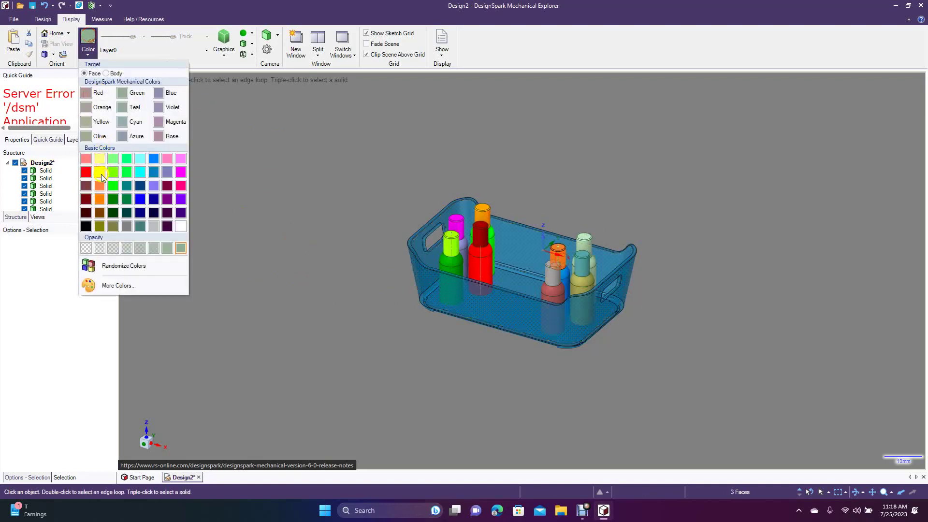
click(100, 173)
click(388, 318)
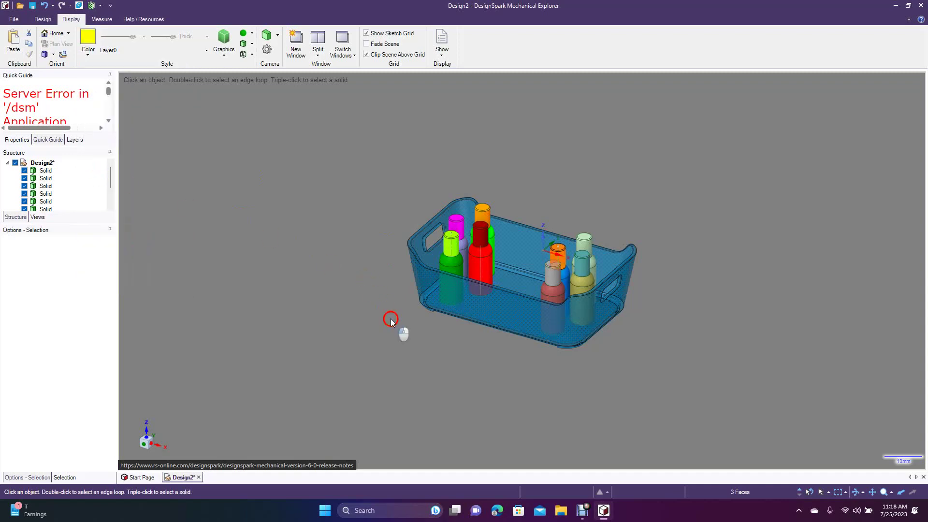
Color the lower body and shoulder faces of the uncolored bottle behind the teal-necked one gray
ctrl+click(595, 265)
ctrl+click(593, 267)
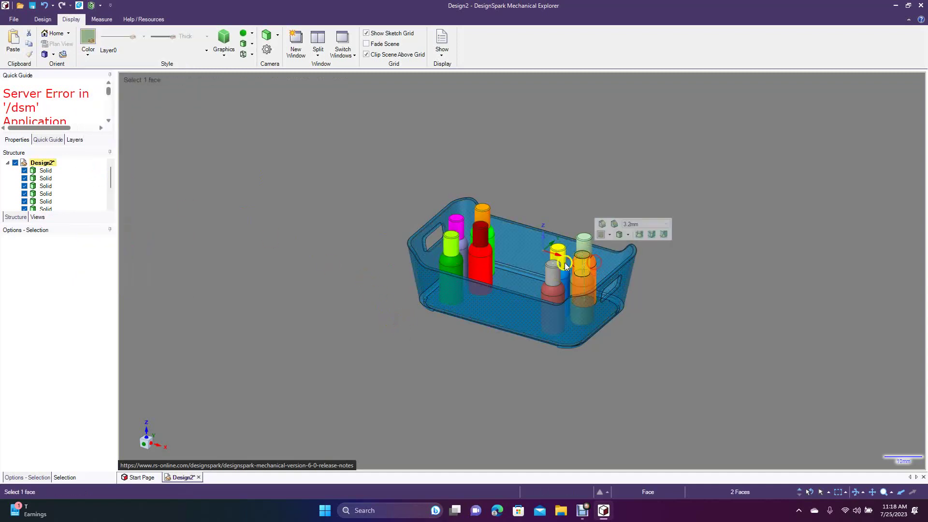
click(88, 41)
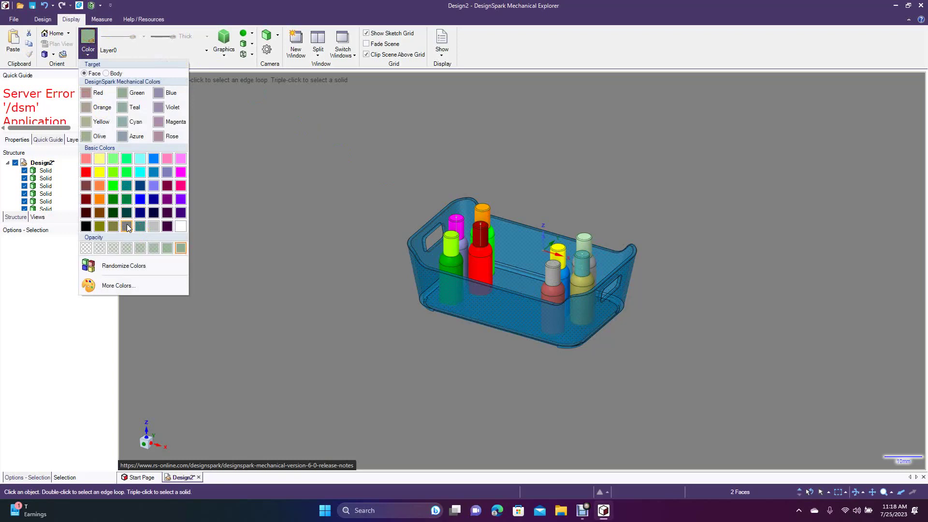
click(127, 228)
Color the neck and cap faces of the gray-bodied bottle behind the teal-necked one black
click(589, 265)
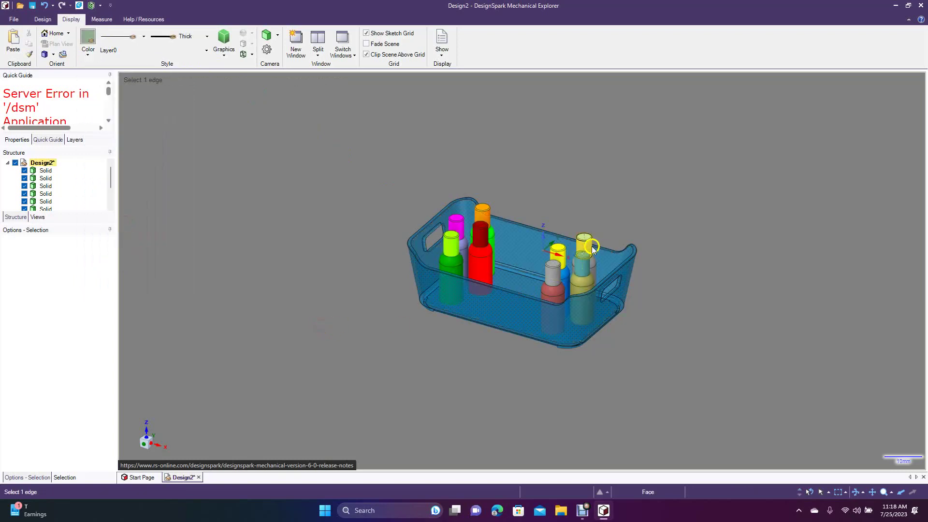
click(88, 42)
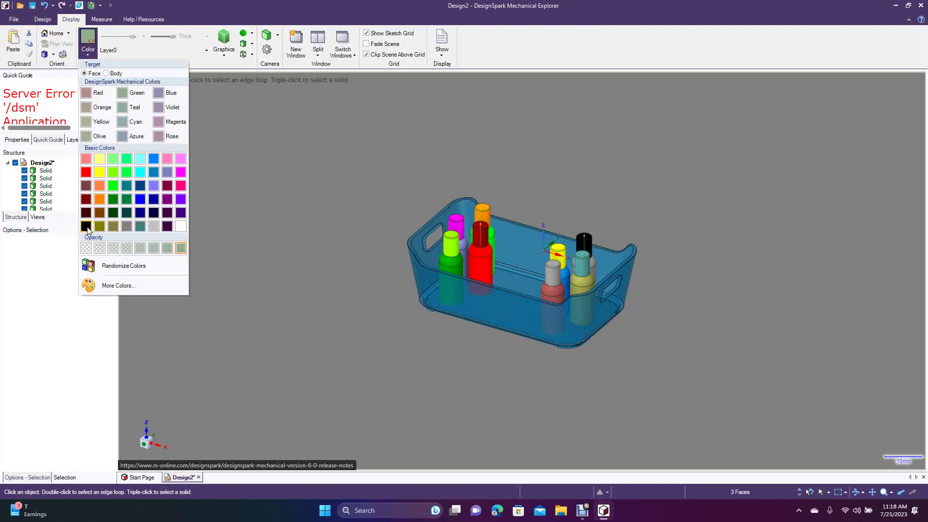
click(86, 226)
click(272, 311)
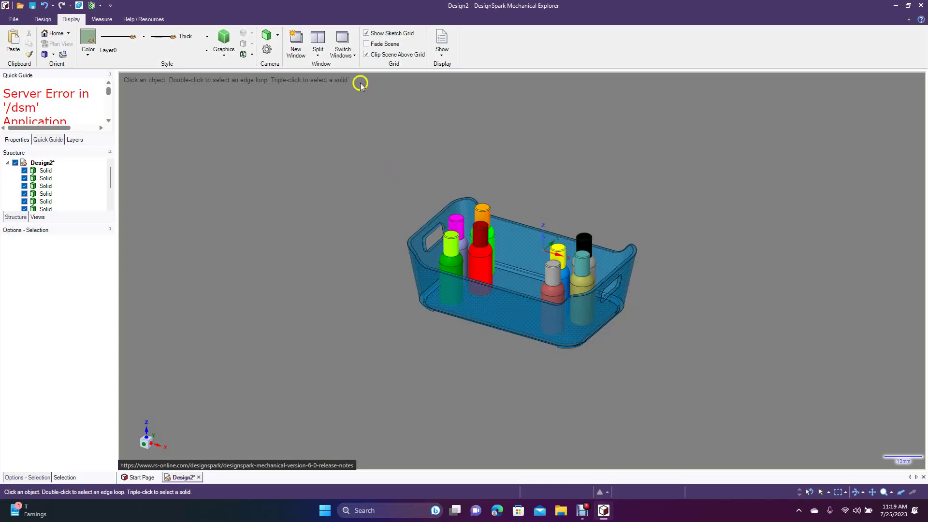
Turn the Fade Scene option on and off again
click(368, 44)
click(367, 45)
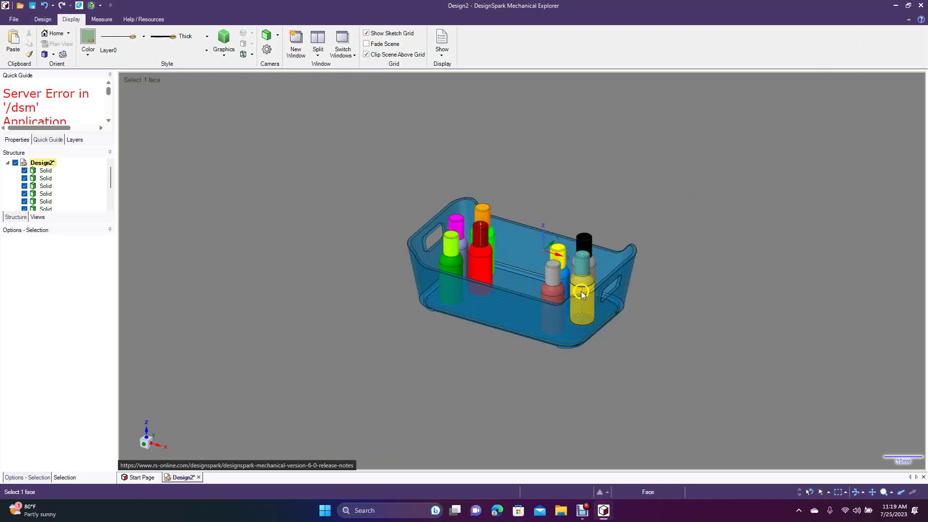
Minimize the design window and open a new Microsoft Edge window
click(897, 5)
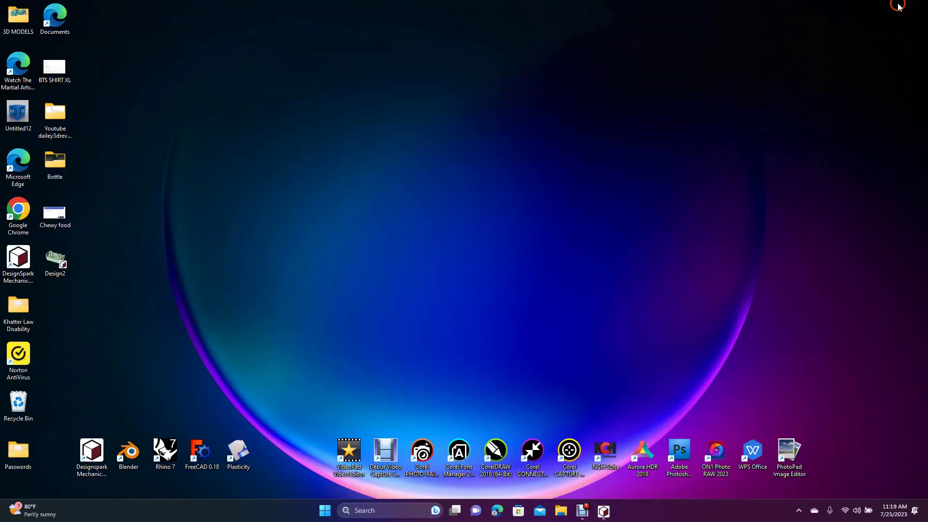
right_click(498, 513)
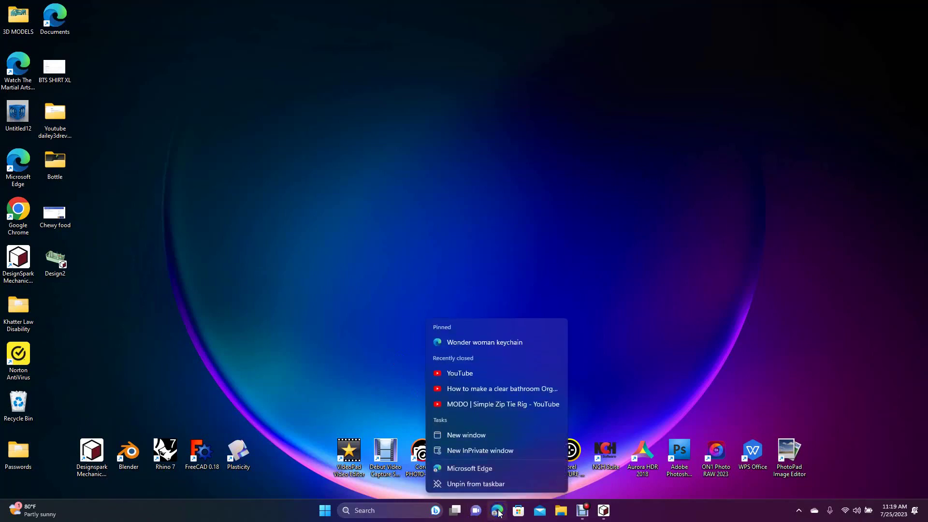
click(473, 435)
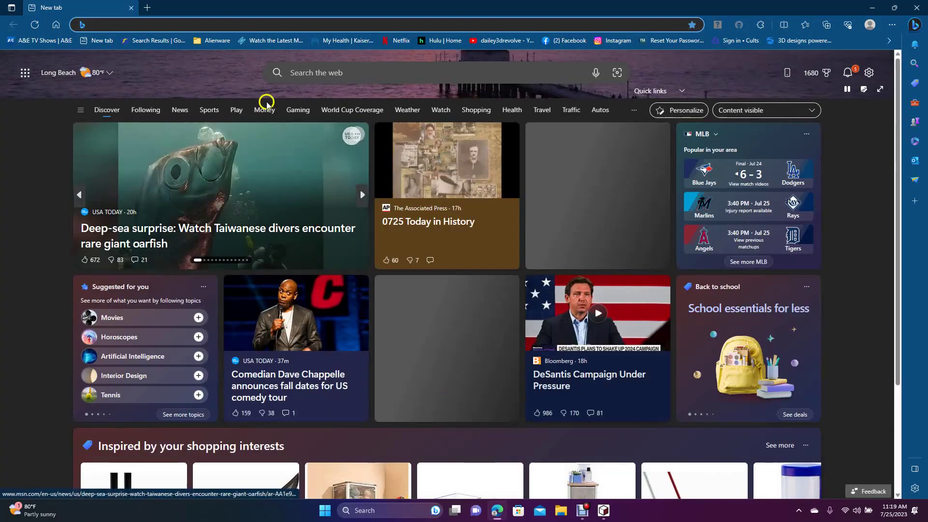
Search the web for "metal texture"
click(353, 73)
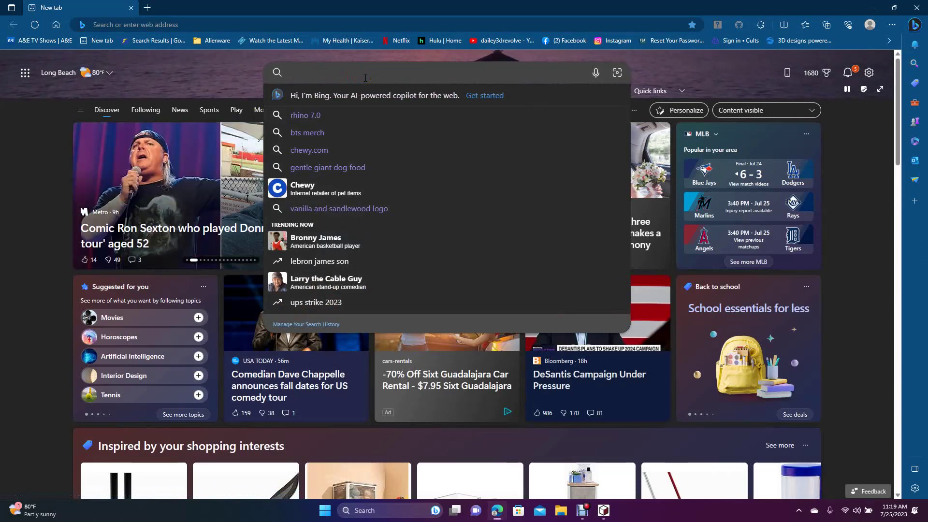
text(met)
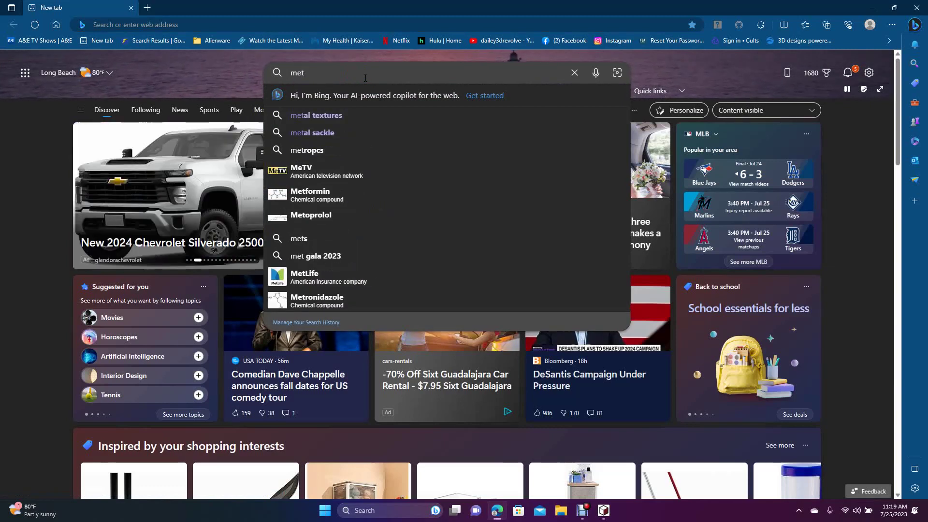
key(BackSpace)
key(BackSpace)
text(e)
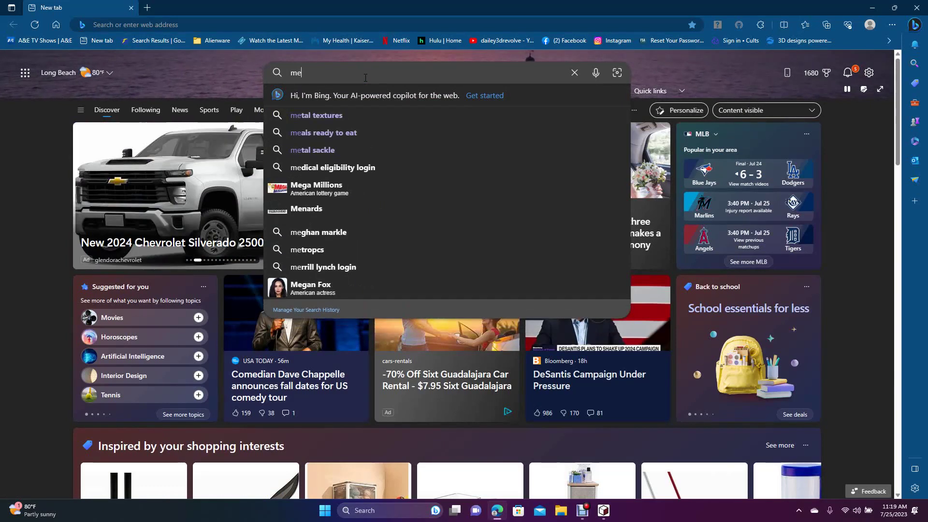
text(tal texture)
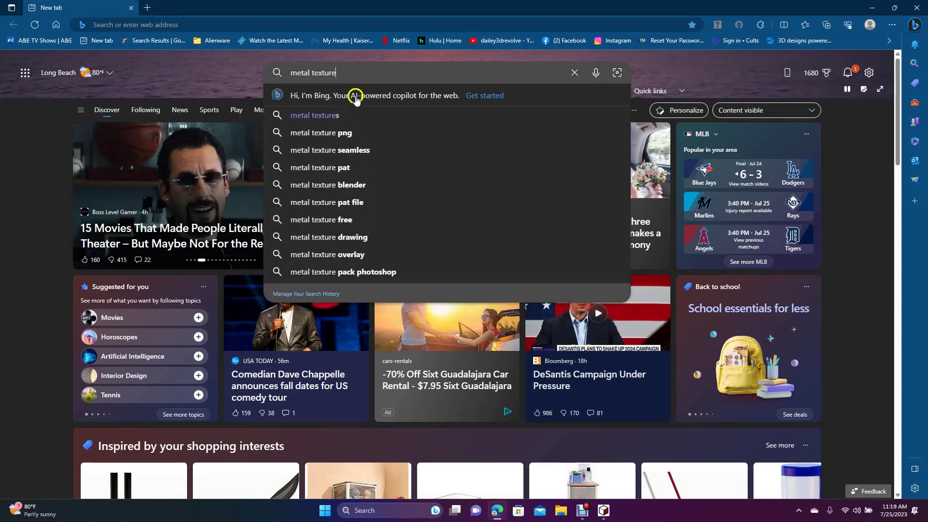
key(Return)
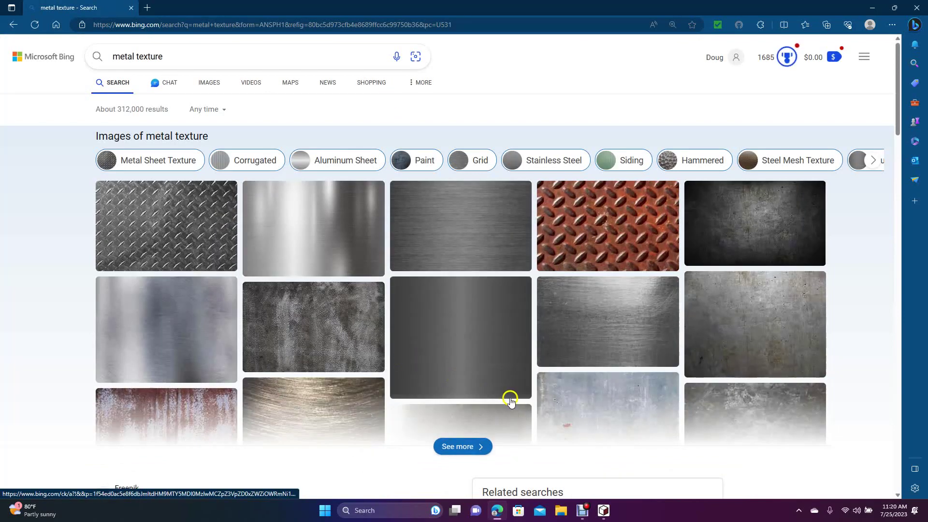
Save the TexturePalace grey metal texture to the Desktop as the JPEG image 9metal_texture_big_100405 and close the browser
mouse_move(298, 347)
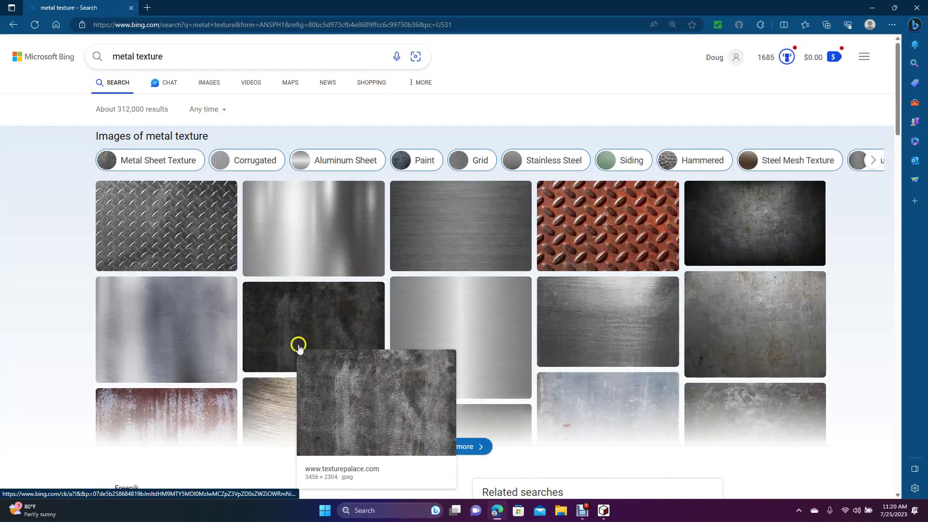
click(328, 319)
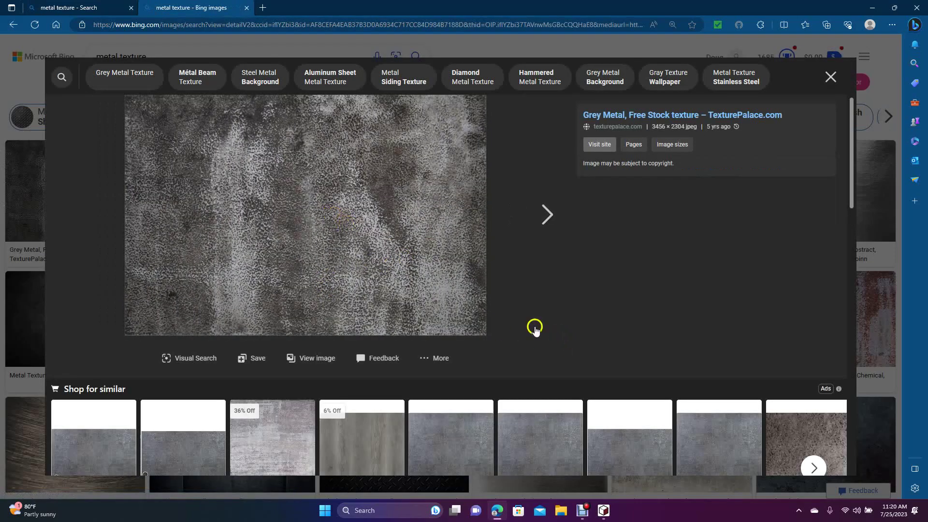
right_click(365, 219)
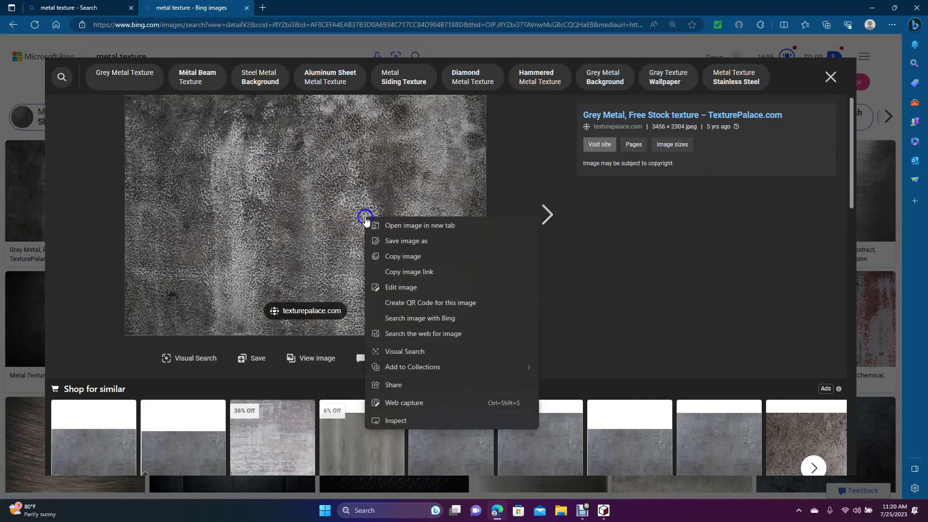
click(394, 241)
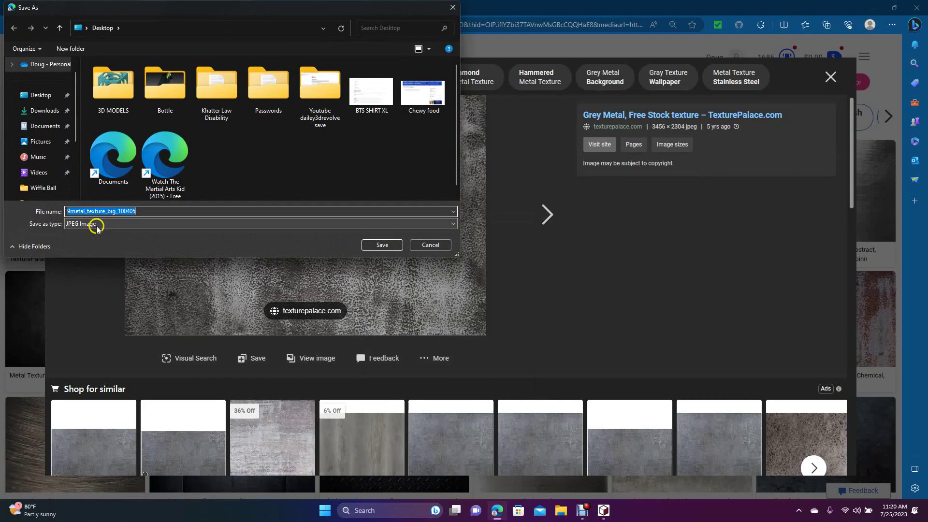
click(41, 95)
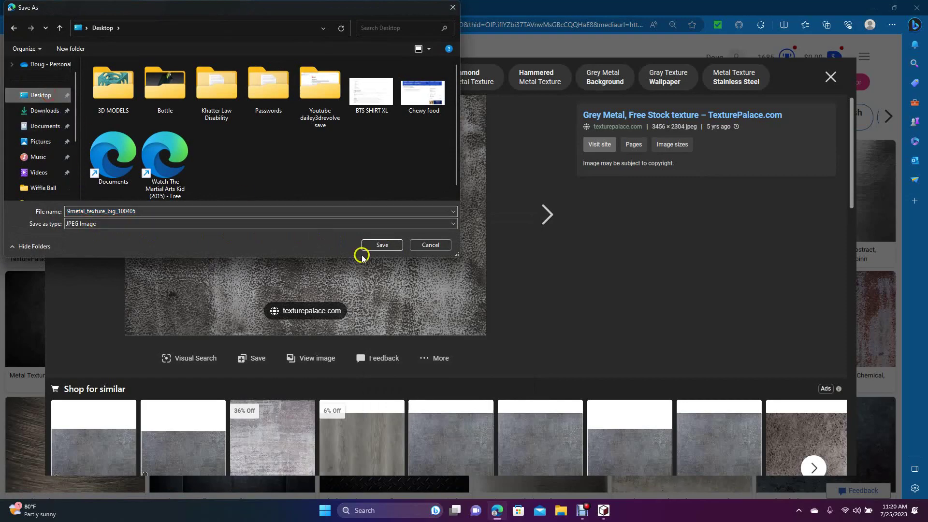
click(382, 245)
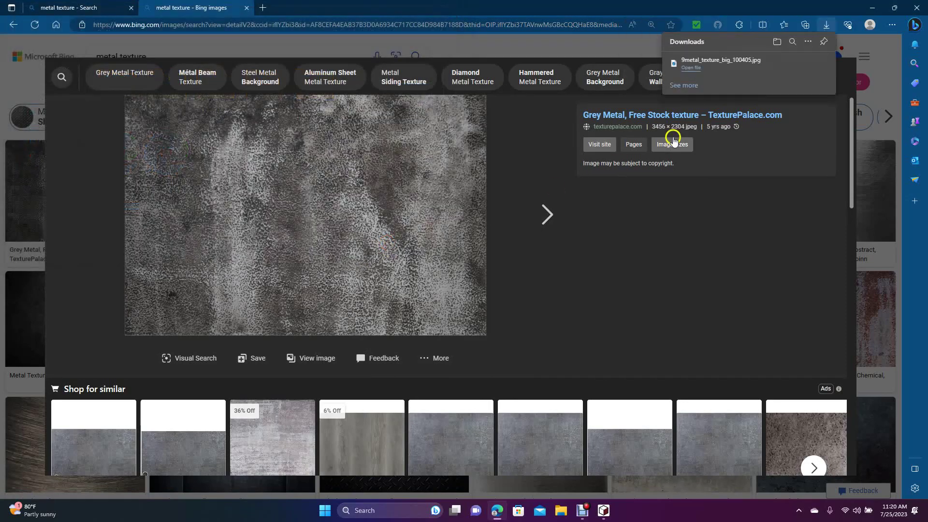
click(919, 6)
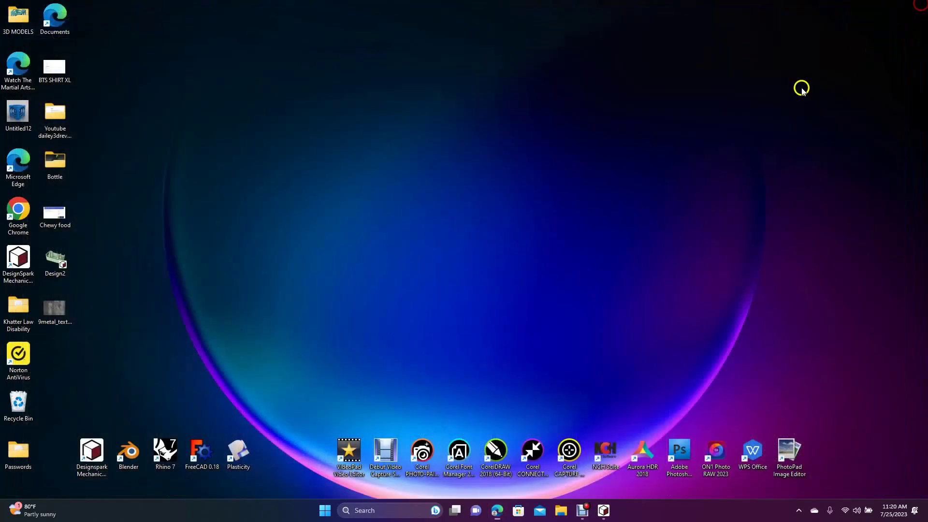
Switch back to DesignSpark Mechanical and choose a Diffuse texture for the two green body faces of the lime-necked bottle
click(604, 511)
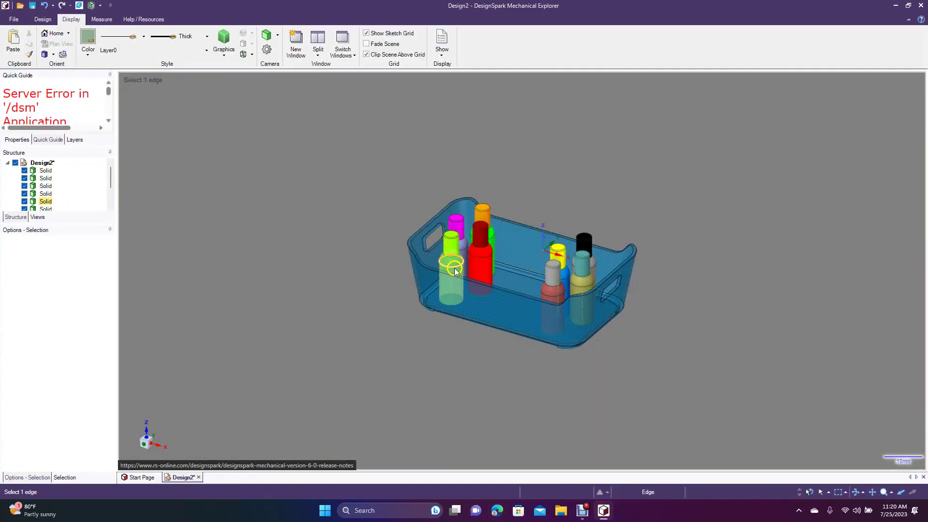
click(455, 270)
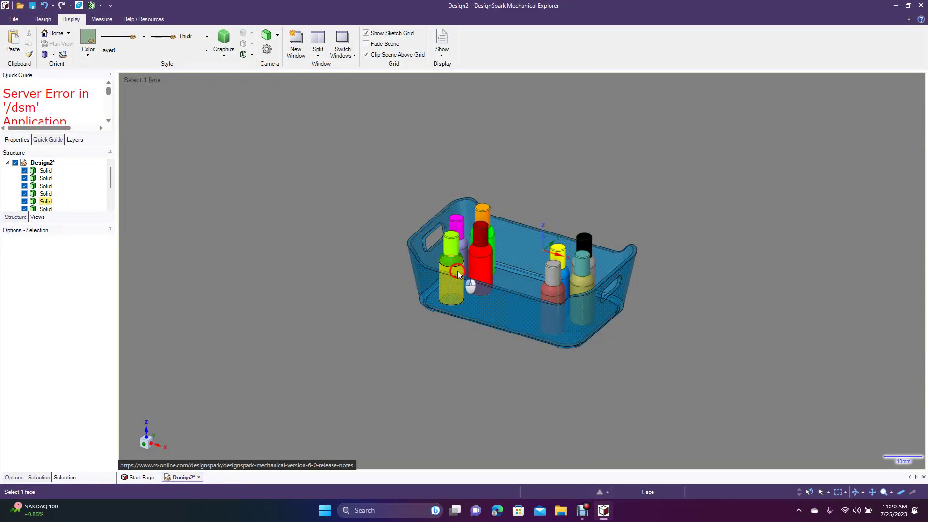
click(456, 263)
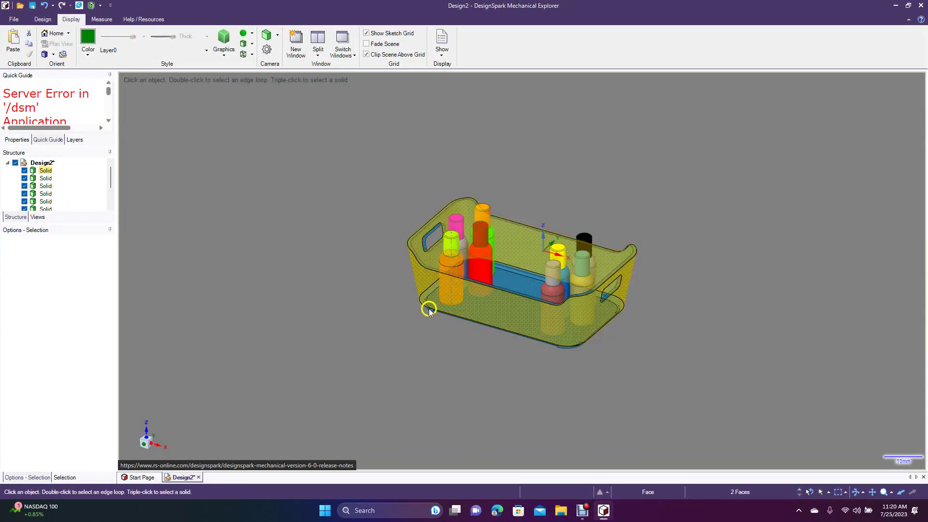
click(88, 39)
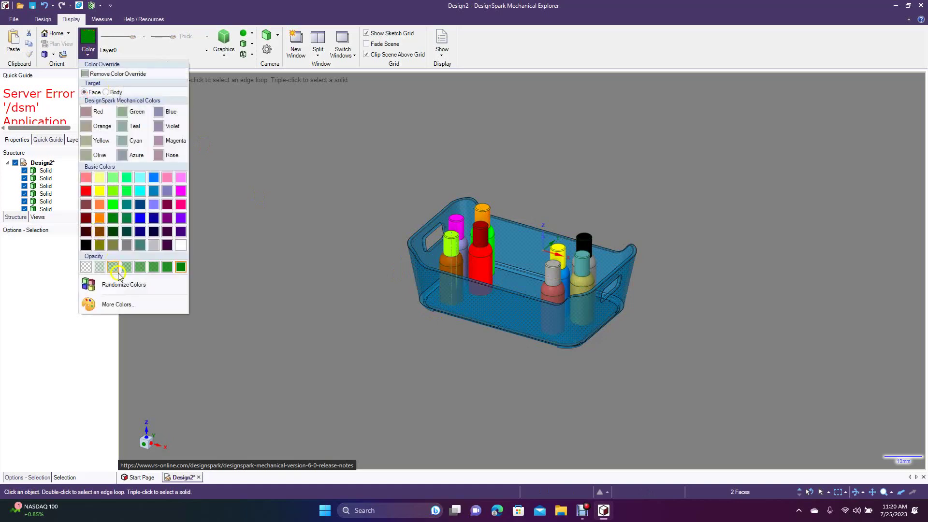
click(116, 304)
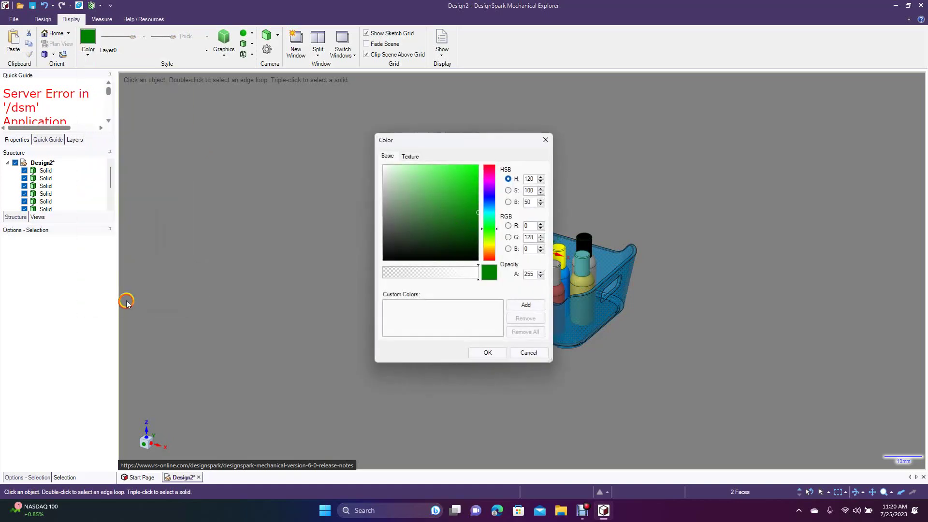
click(411, 158)
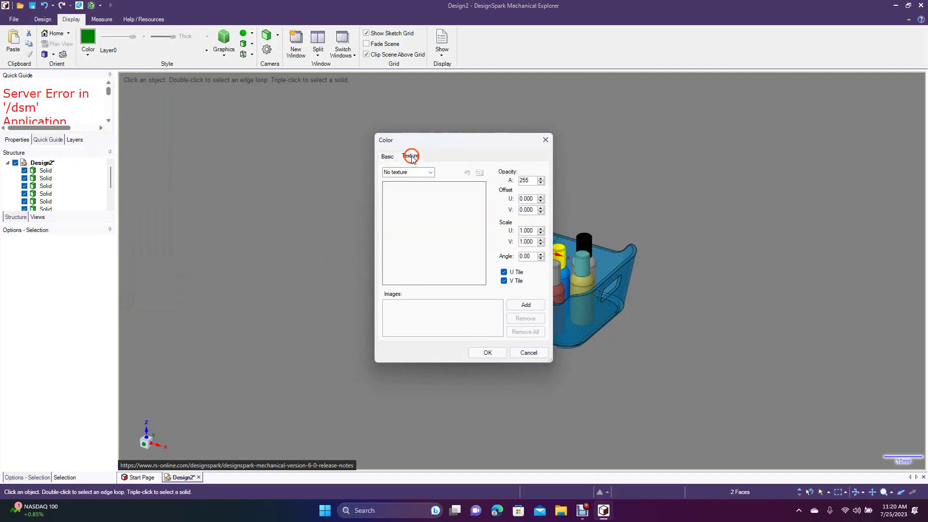
click(418, 173)
click(430, 173)
click(405, 189)
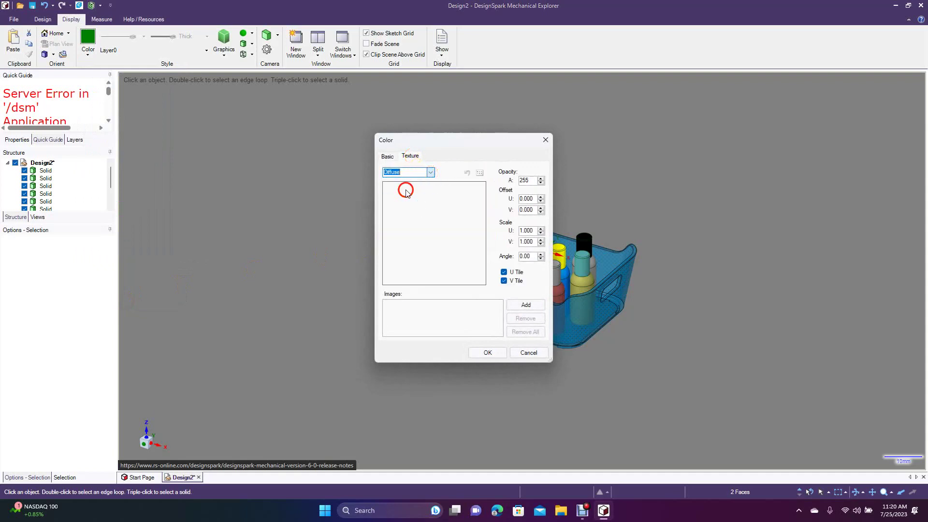
Add the Desktop image 9metal_texture_big_100405, apply it to the selected bottle faces and clear the selection
click(526, 306)
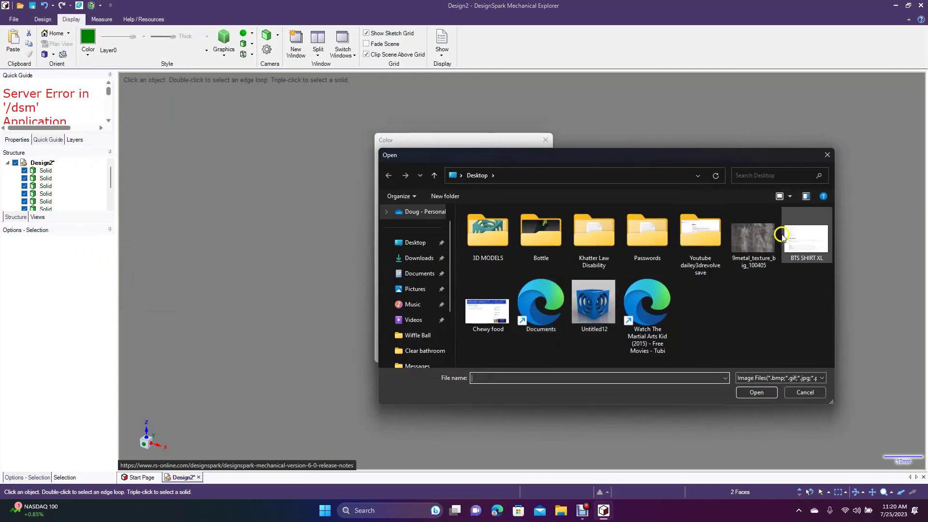
double_click(752, 241)
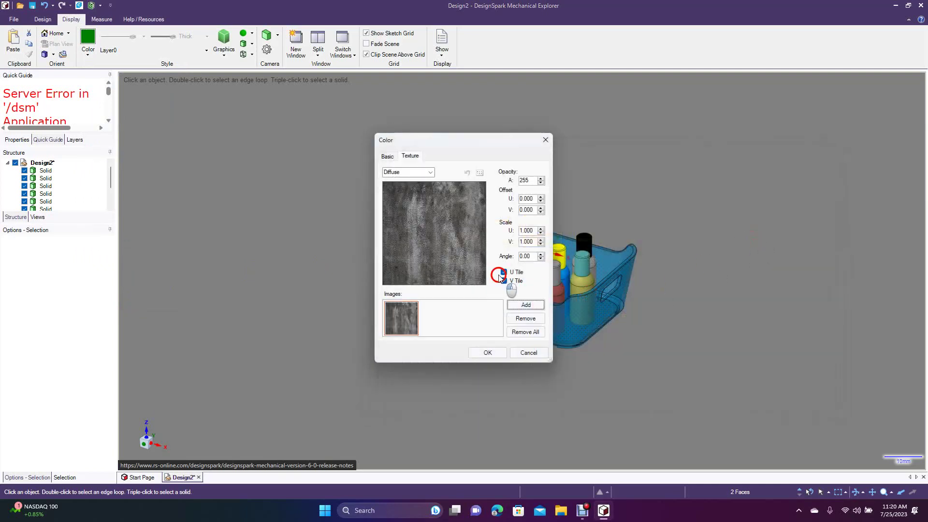
click(489, 353)
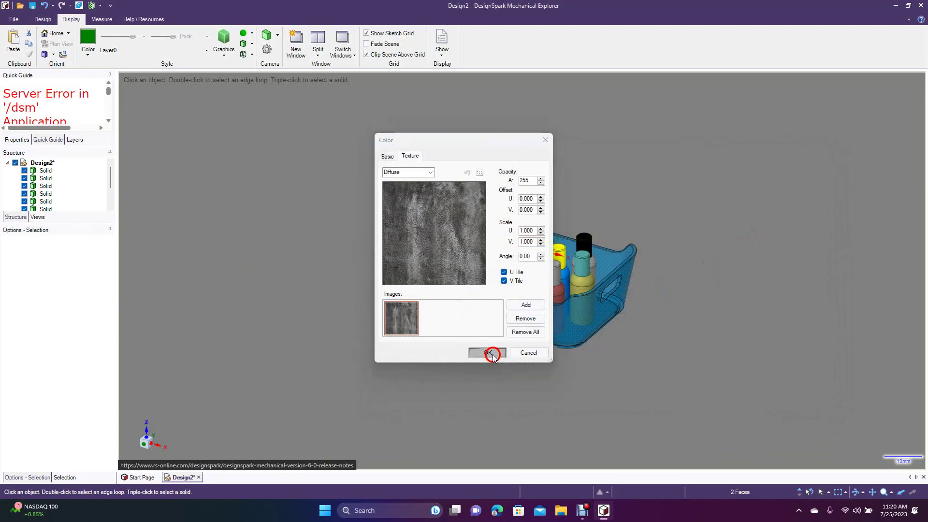
click(447, 281)
click(437, 342)
Examine the metal texture on the lime-necked bottle's body and shoulder up close and from farther away
scroll(437, 342, up, 5)
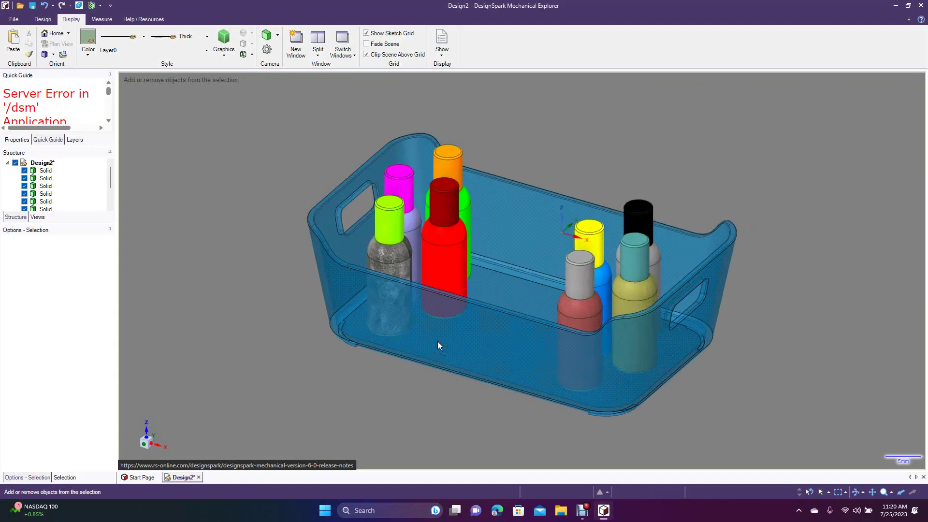
scroll(437, 341, up, 5)
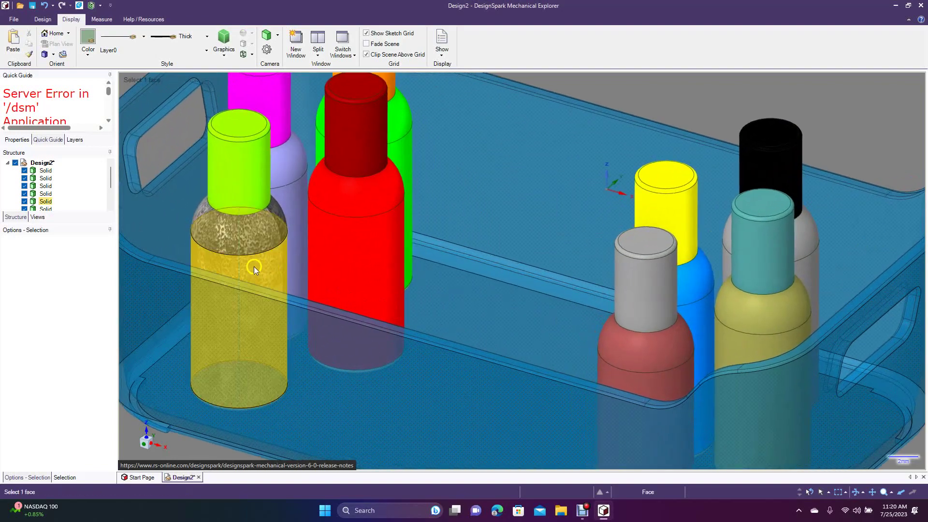
click(250, 398)
scroll(283, 402, down, 8)
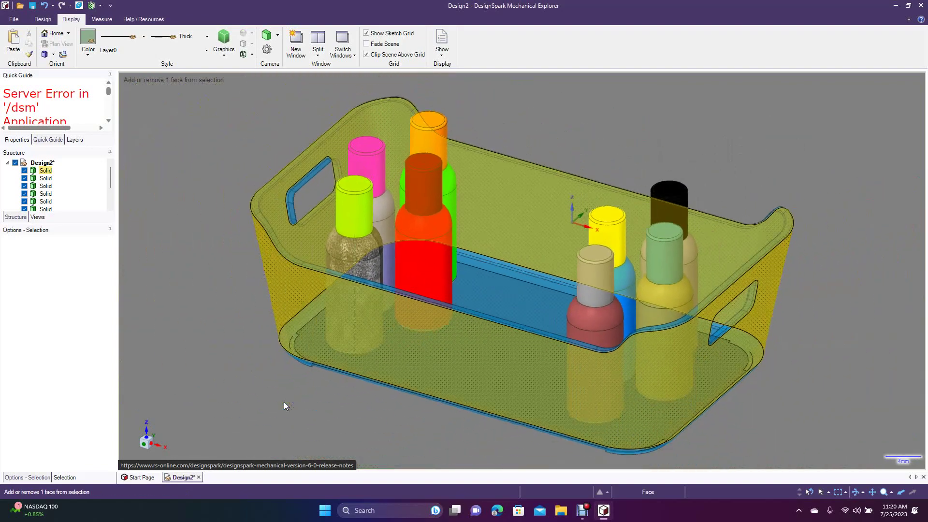
click(415, 259)
click(393, 306)
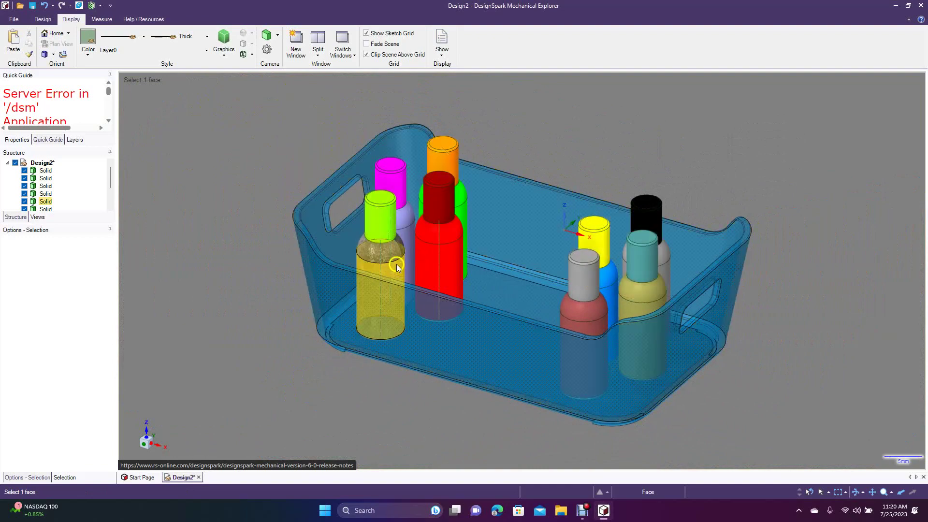
click(399, 249)
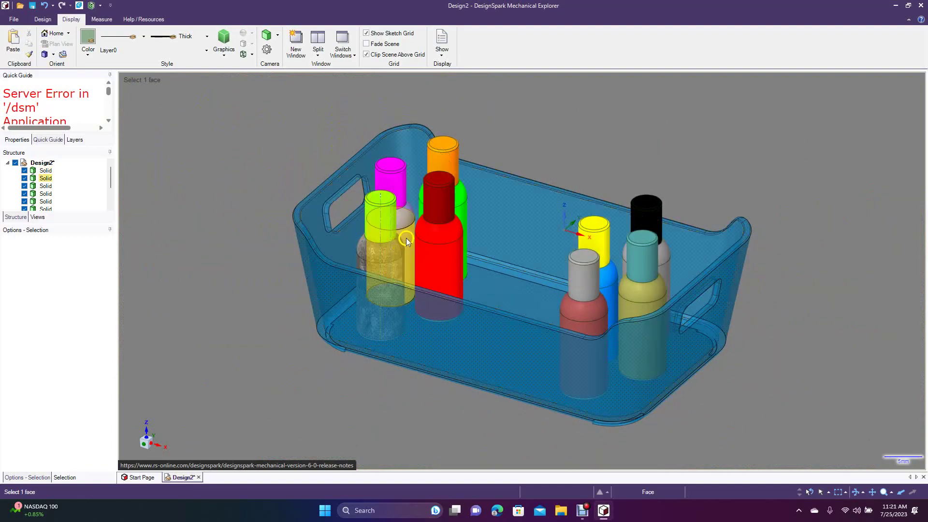
click(418, 290)
click(373, 252)
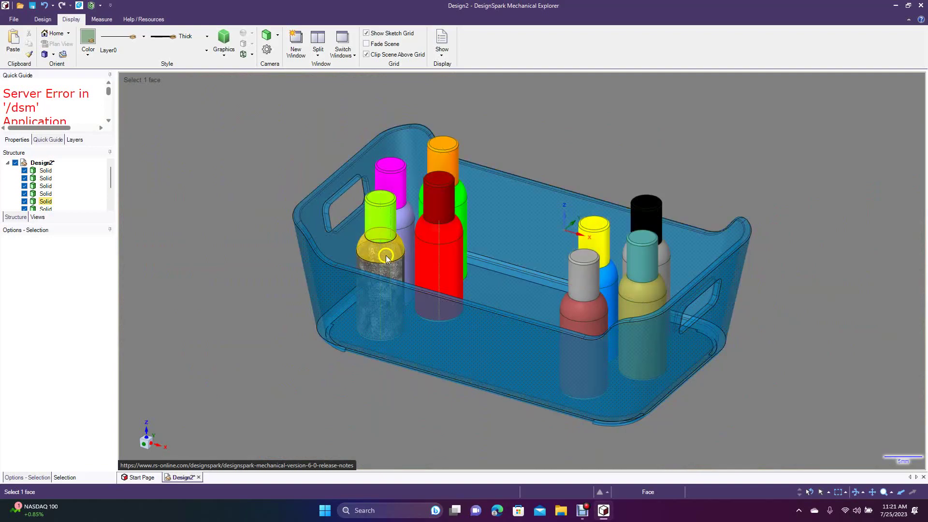
key(Escape)
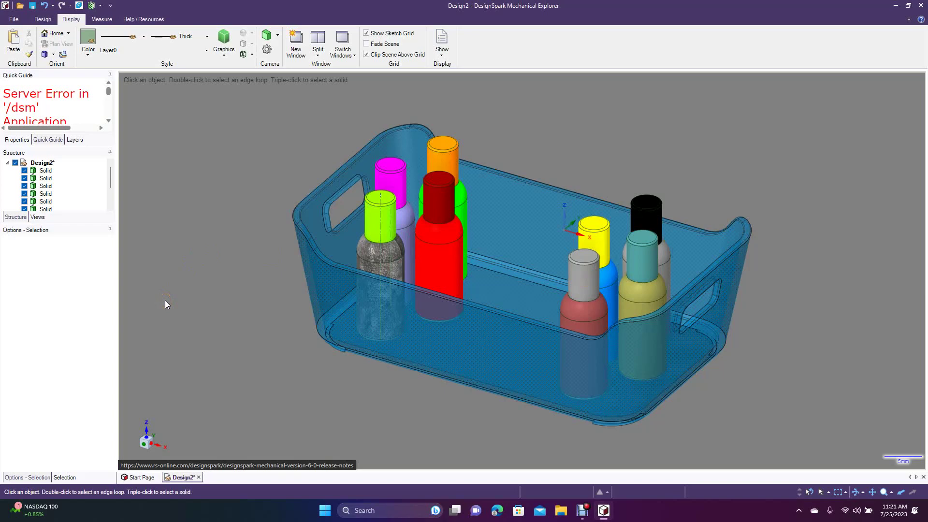
Increase the metal texture's U and V scale by three increments each on the lime-necked bottle's body and shoulder faces
click(370, 255)
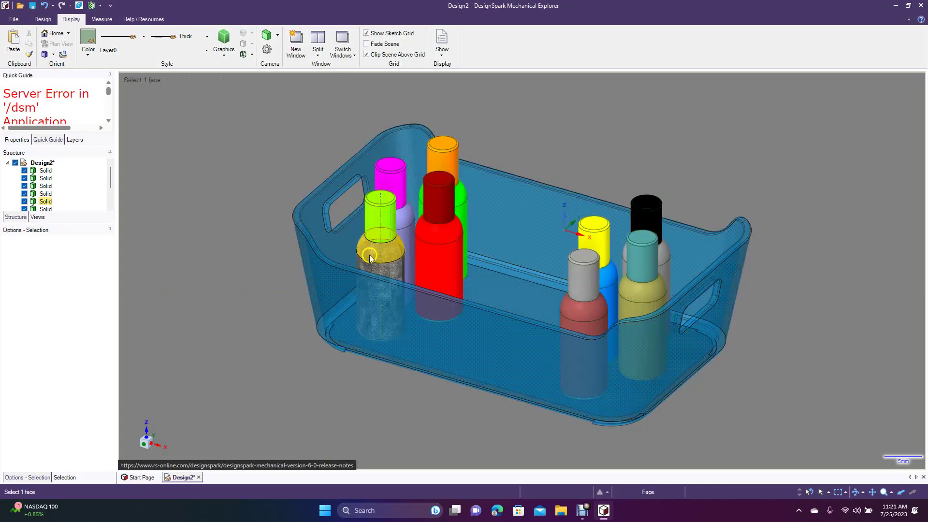
ctrl+click(393, 272)
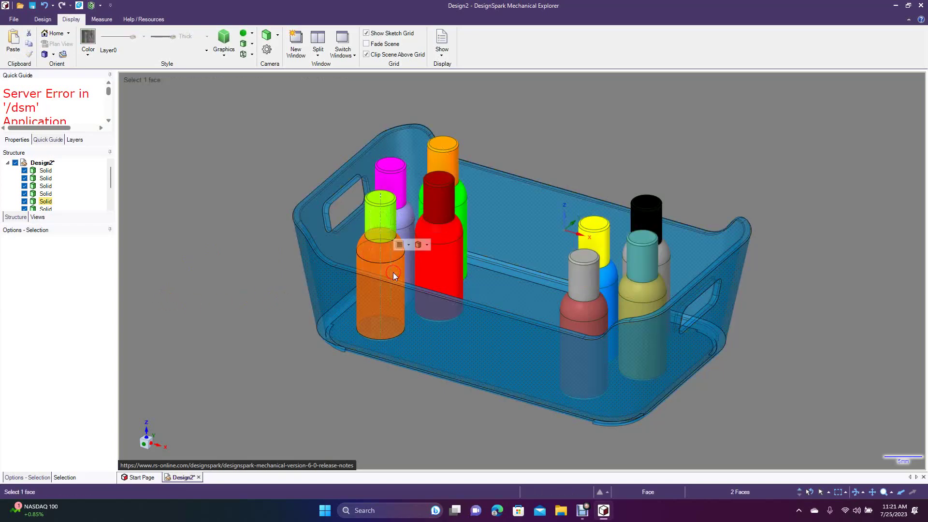
click(88, 42)
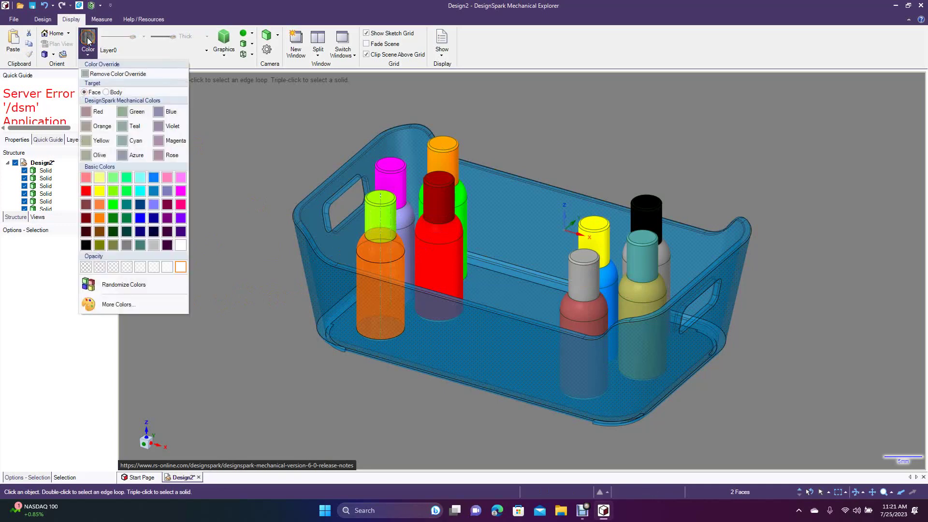
click(129, 305)
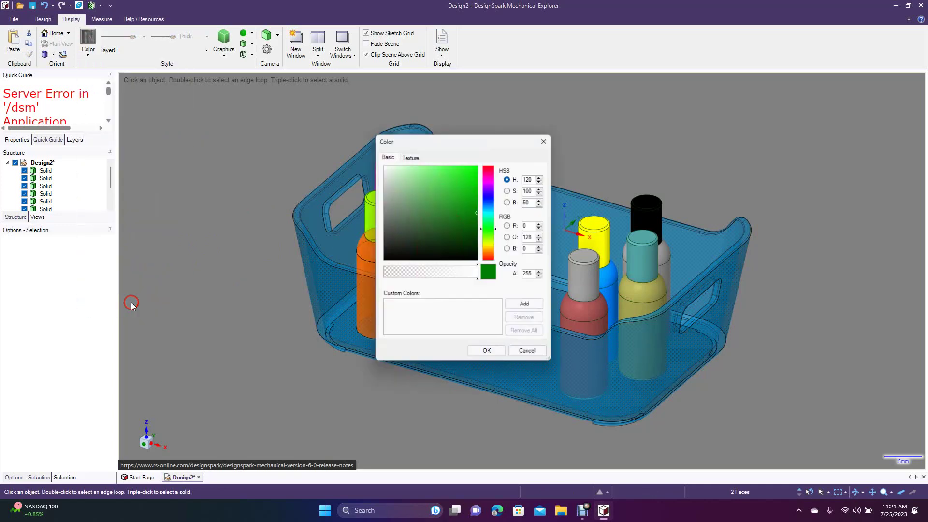
click(410, 155)
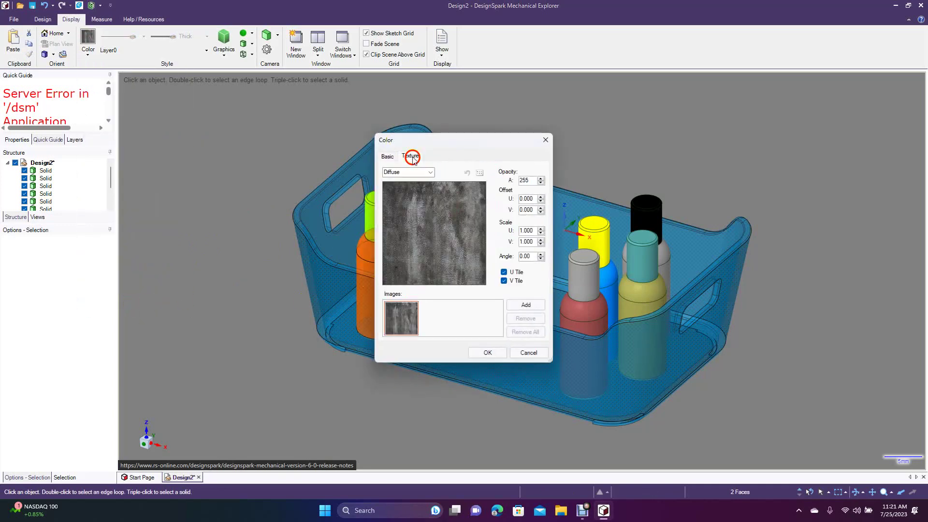
click(541, 229)
click(541, 229)
click(541, 229)
click(541, 240)
click(540, 239)
click(541, 240)
click(491, 353)
click(309, 352)
Examine the rescaled metal texture on the lime-necked bottle up close and compare it with the neighbouring bottles
click(362, 320)
click(458, 420)
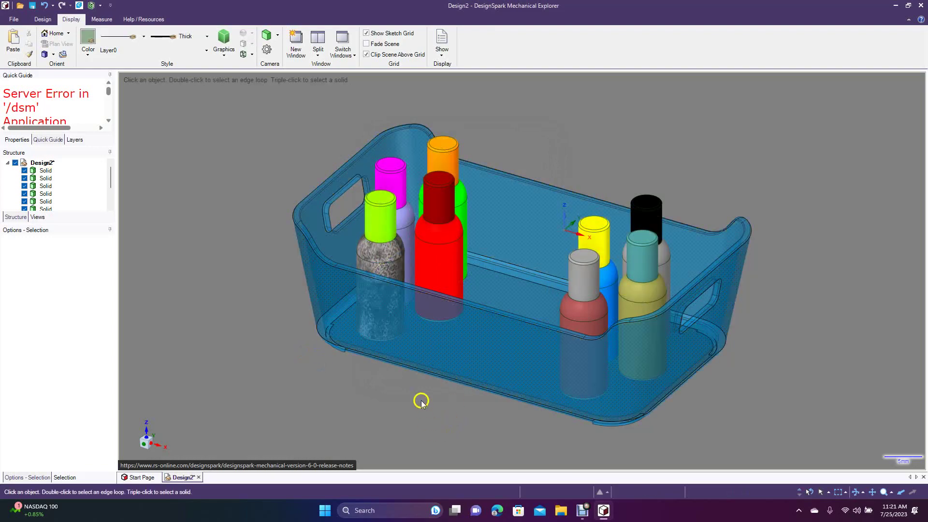
click(409, 299)
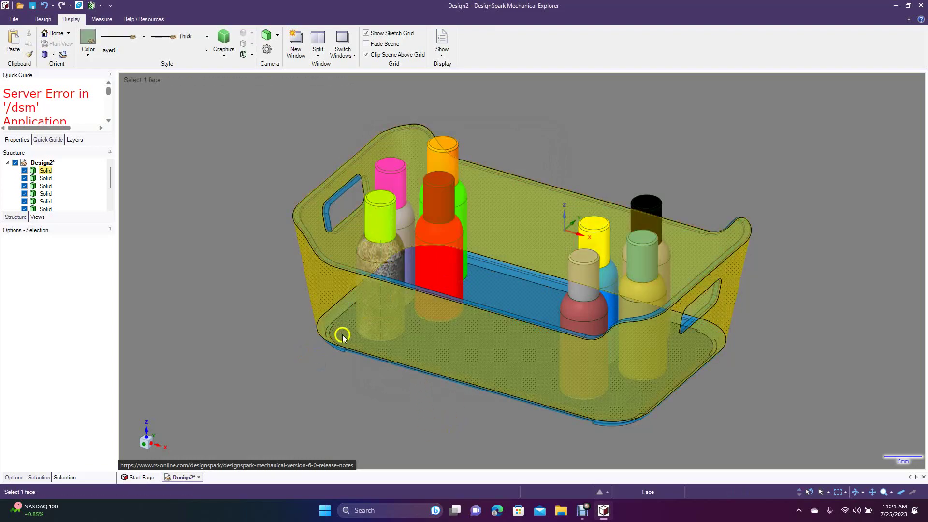
click(358, 364)
scroll(357, 365, up, 5)
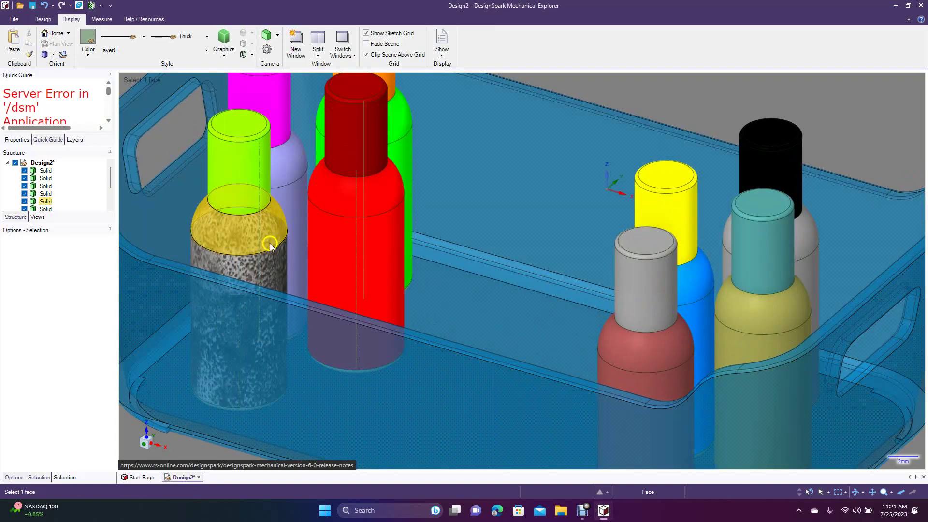
click(205, 373)
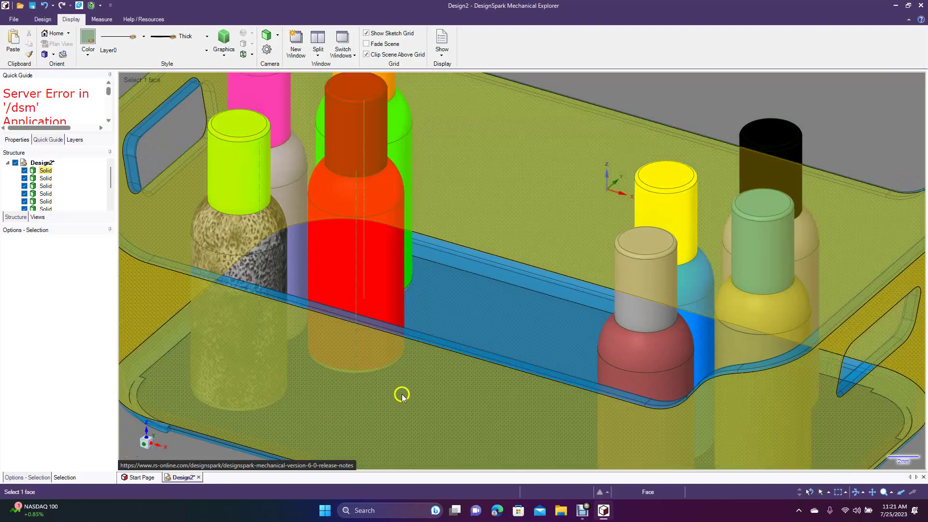
click(349, 399)
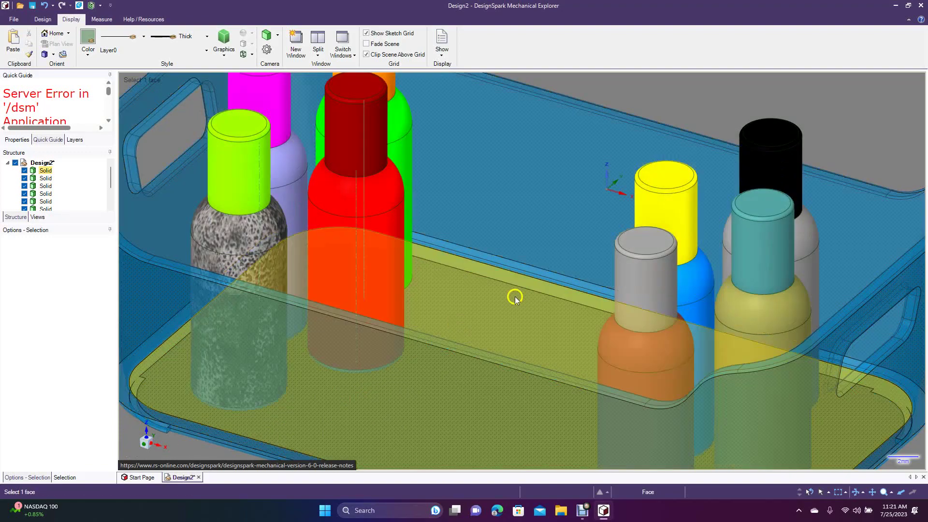
click(617, 251)
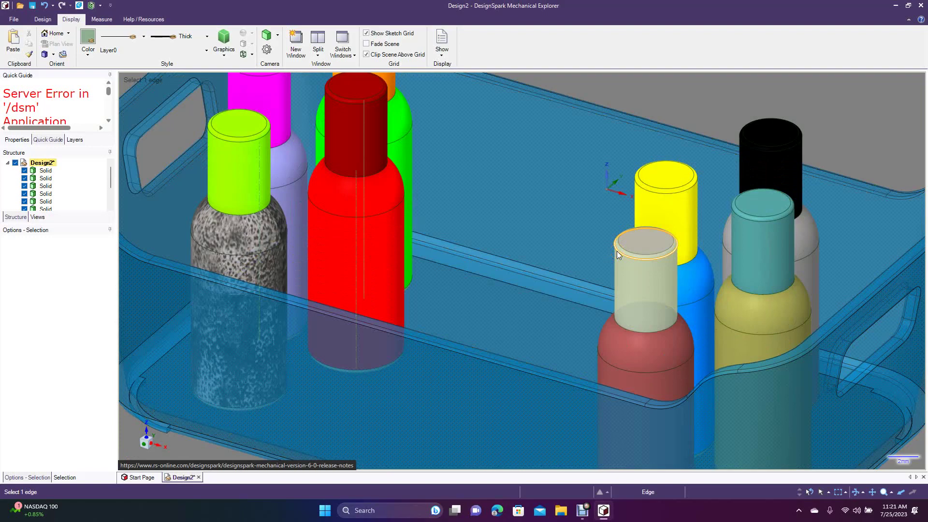
Minimize DesignSpark Mechanical and switch to a new Microsoft Edge window
click(896, 5)
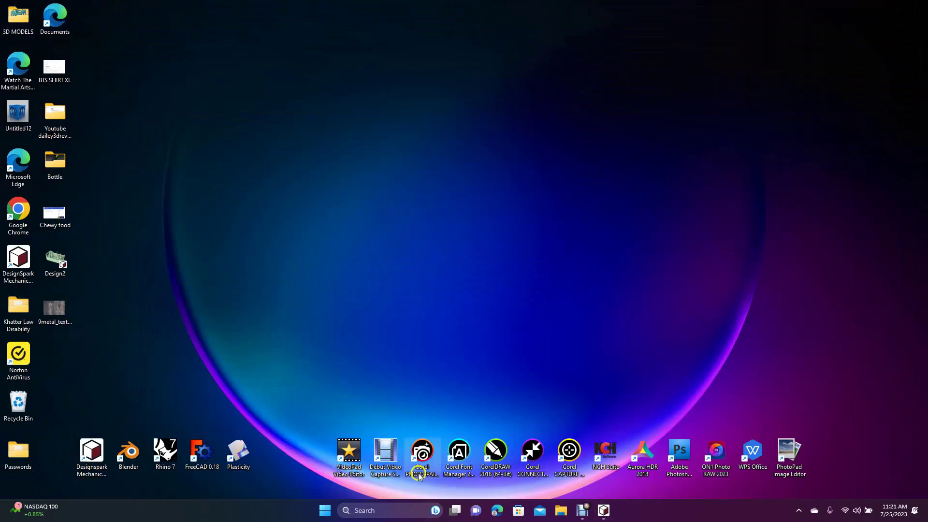
right_click(497, 517)
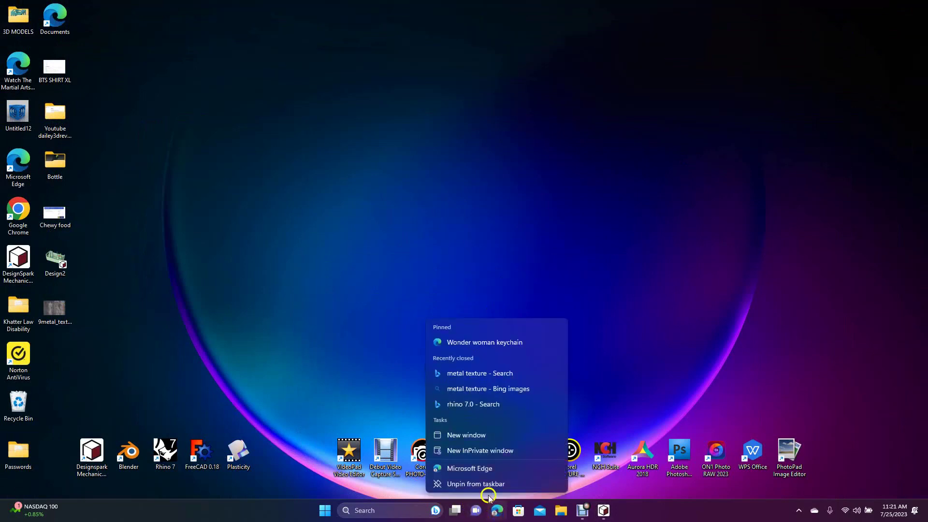
click(474, 436)
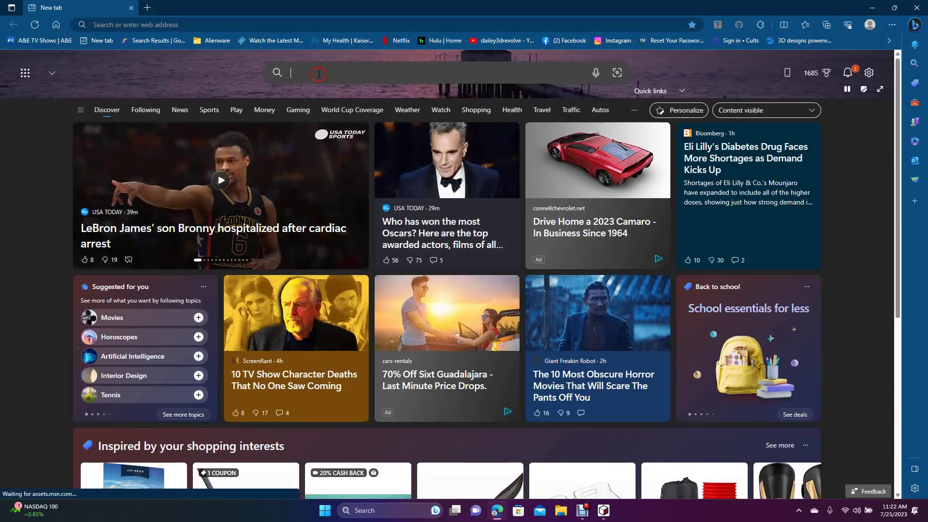
Search the web for "blue glass texture"
click(318, 74)
text(blue)
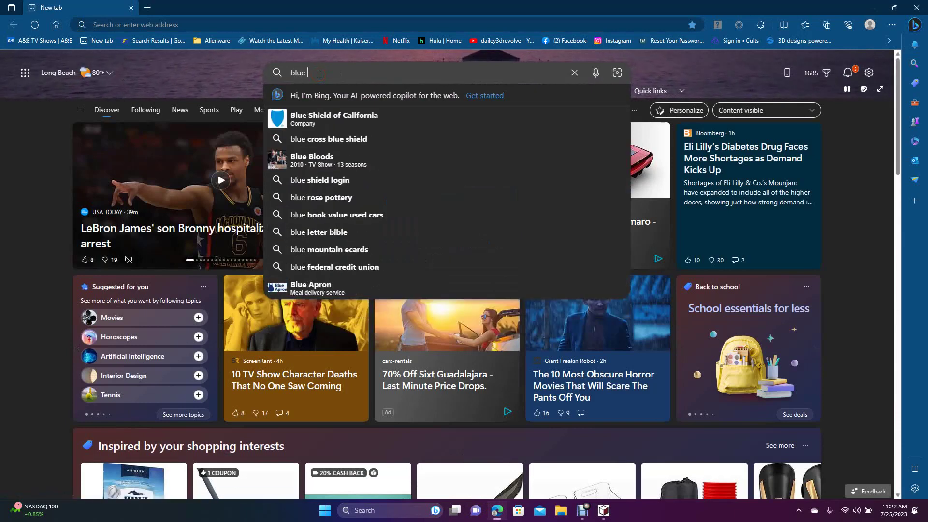
text( glass)
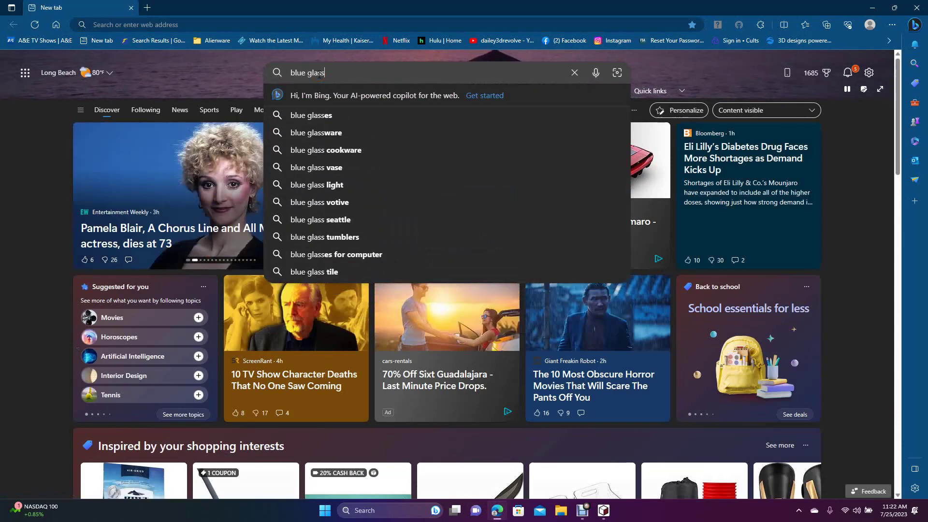
text( texture)
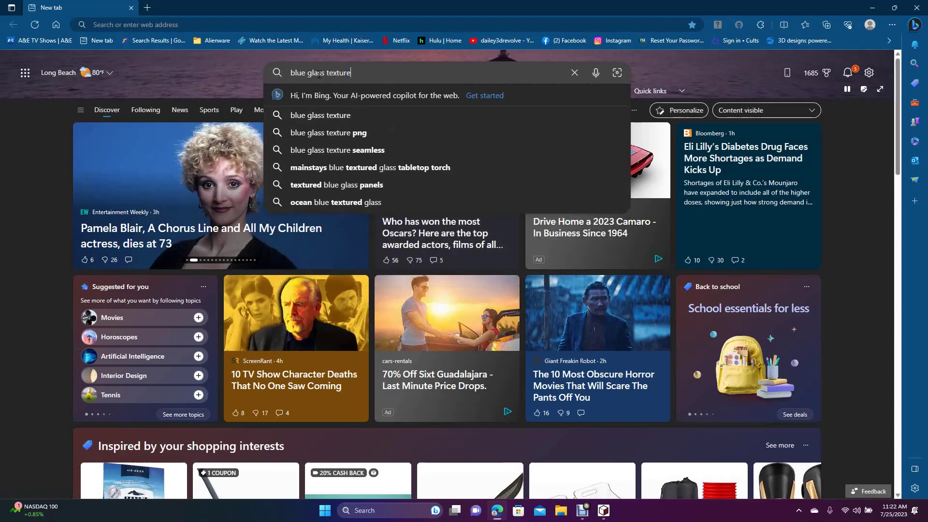
key(Return)
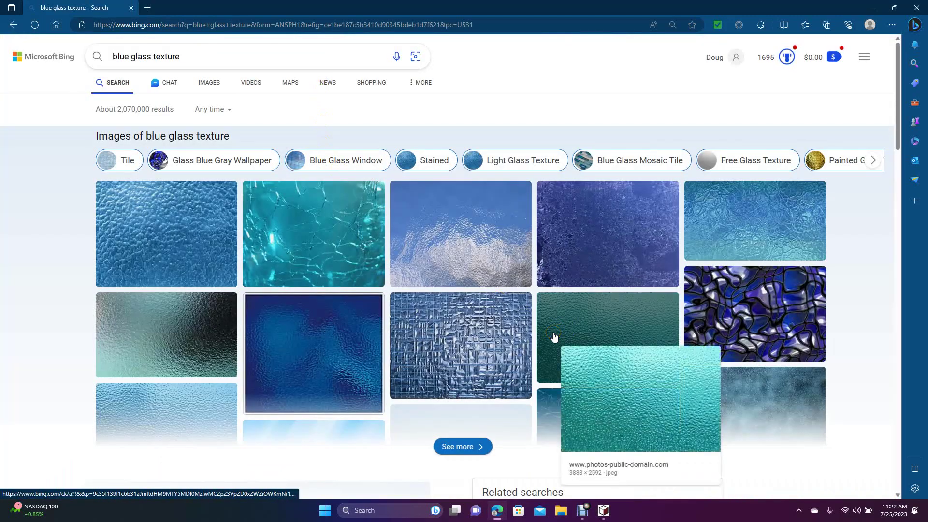
Save the cracked turquoise glass image to the Desktop as JPEG file R, and return to DesignSpark Mechanical
click(317, 234)
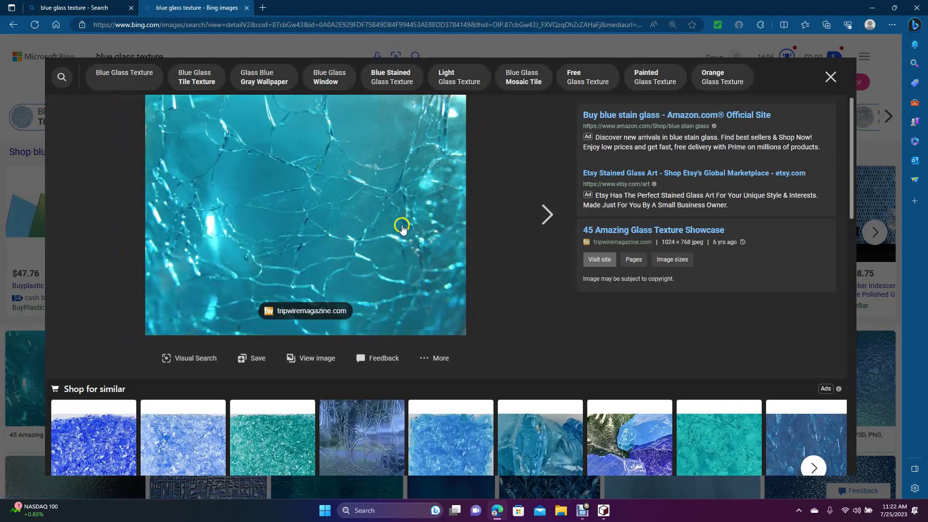
right_click(403, 226)
click(442, 250)
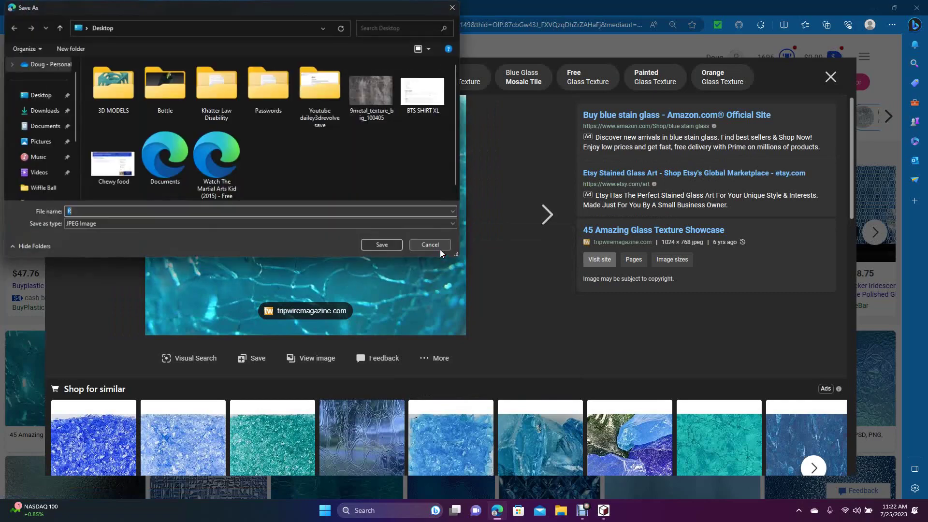
click(49, 95)
click(383, 245)
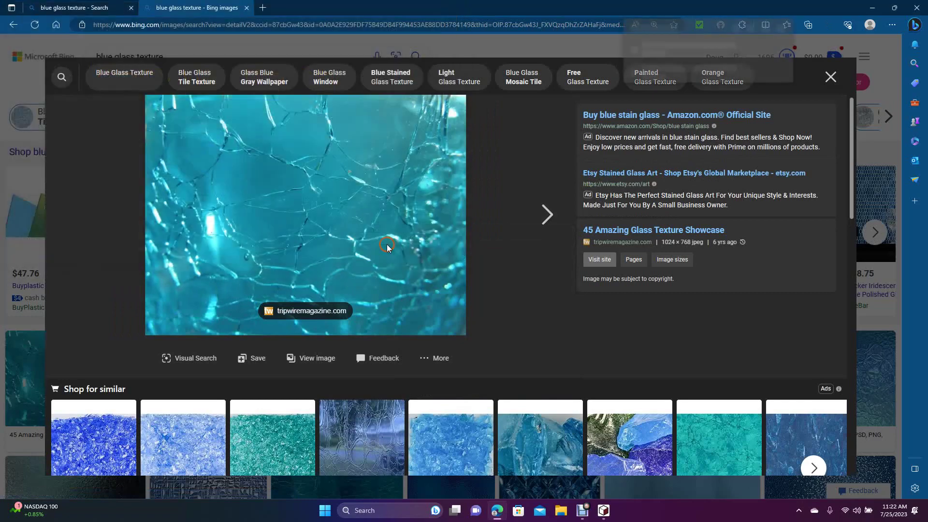
click(916, 8)
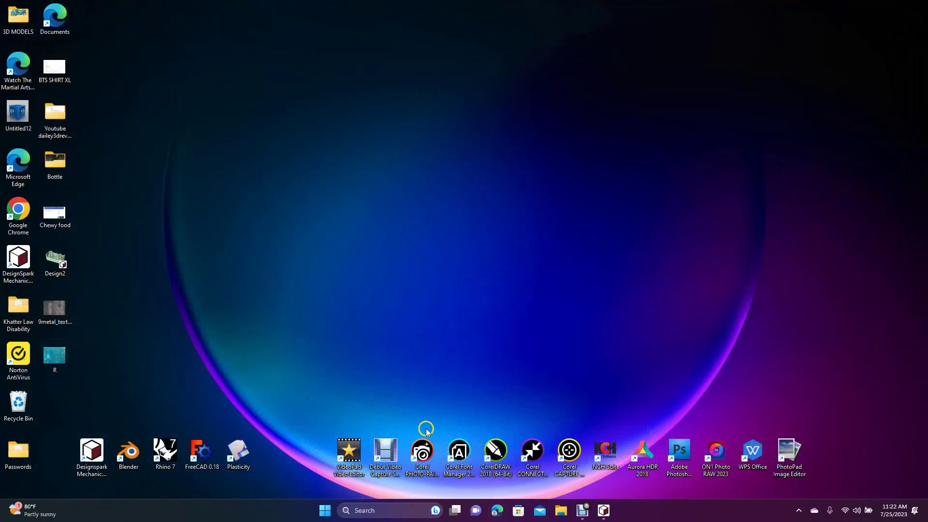
click(603, 508)
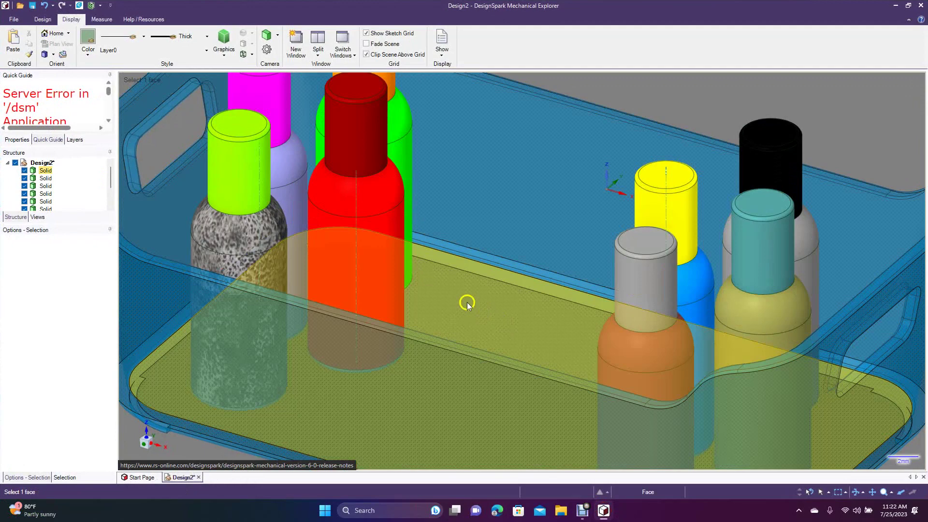
Apply the image R as a Diffuse texture to the body and shoulder faces of the red bottle
click(379, 248)
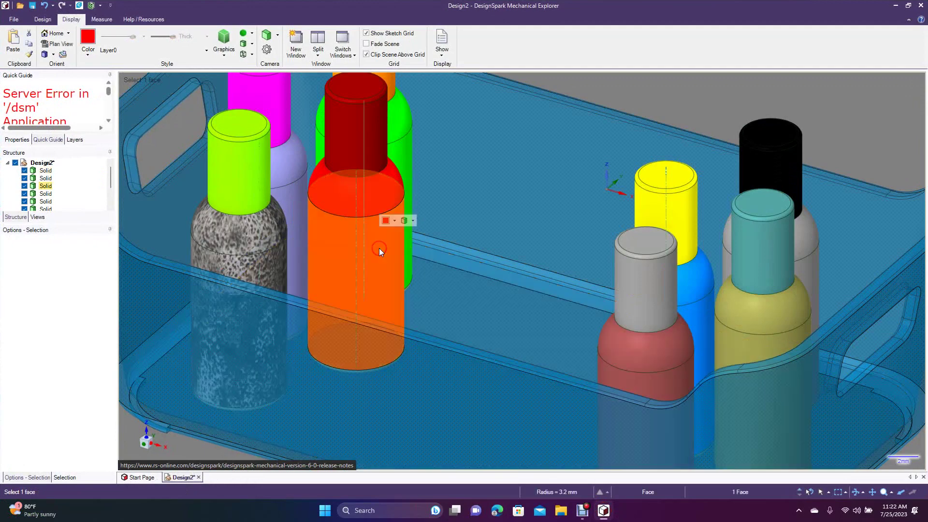
ctrl+click(375, 195)
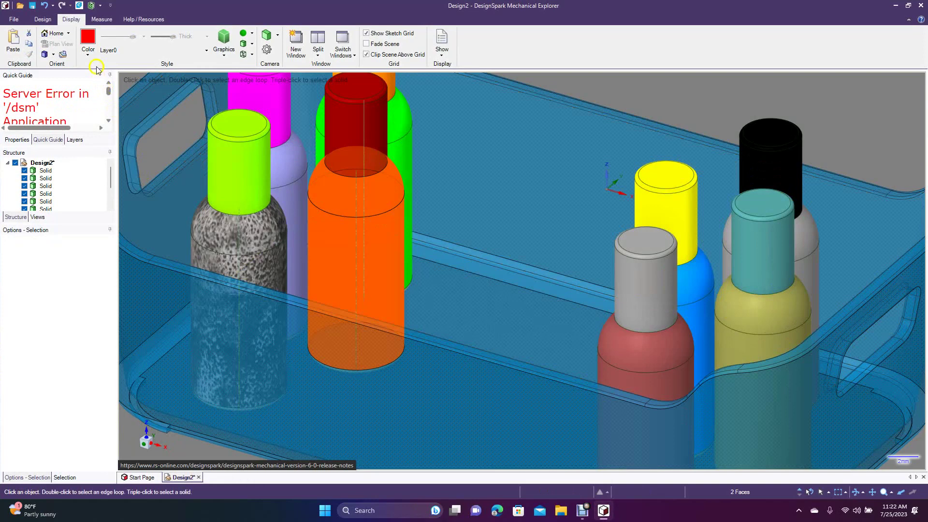
click(89, 37)
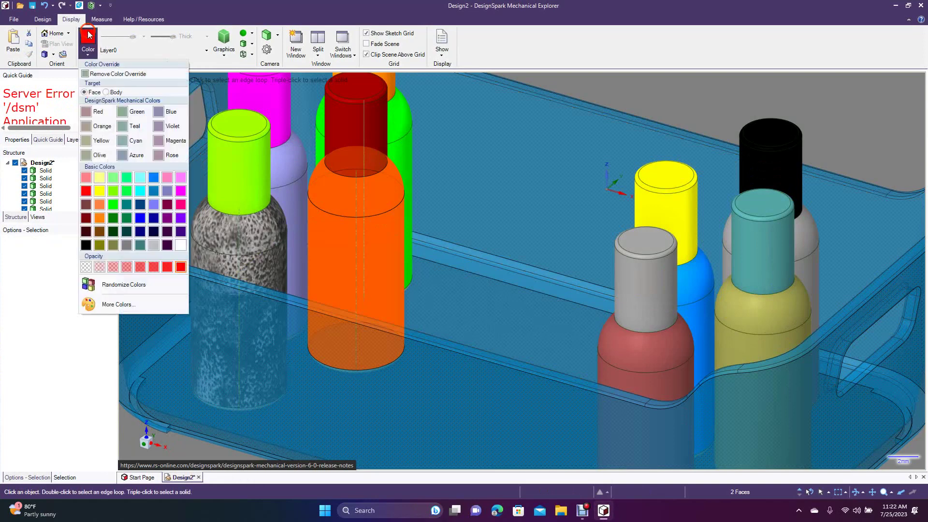
click(126, 304)
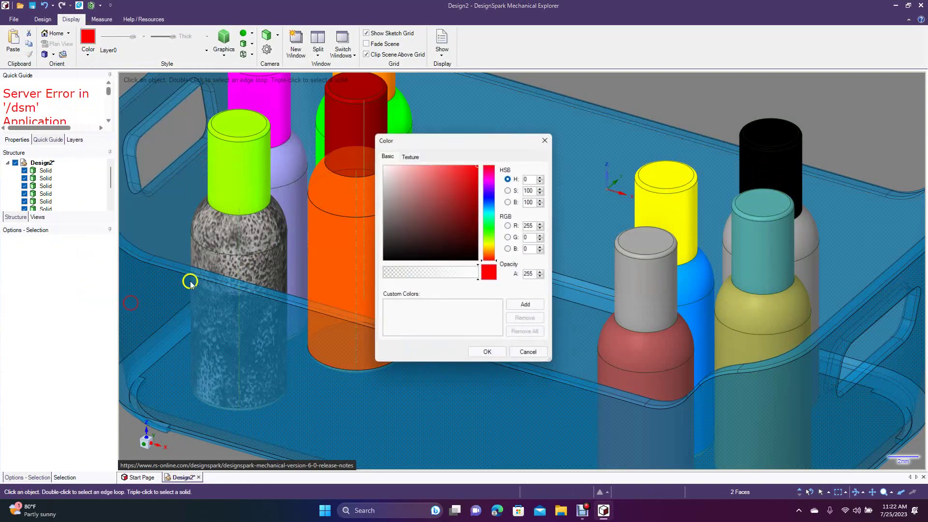
click(412, 157)
click(430, 173)
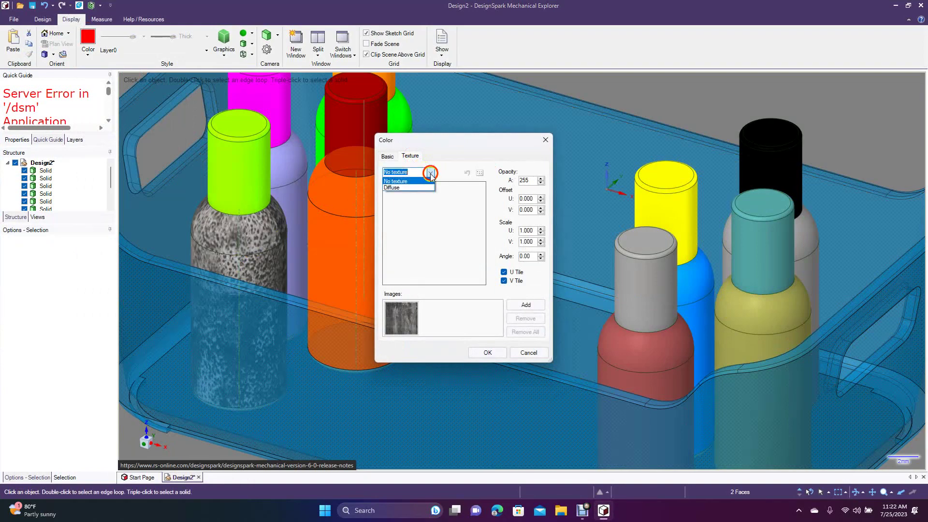
click(415, 185)
click(524, 304)
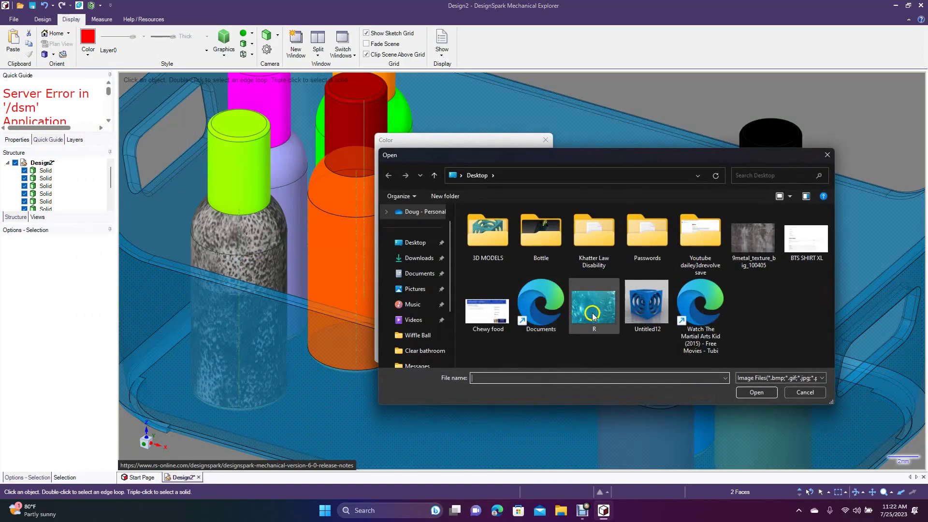
double_click(594, 312)
click(487, 353)
click(486, 352)
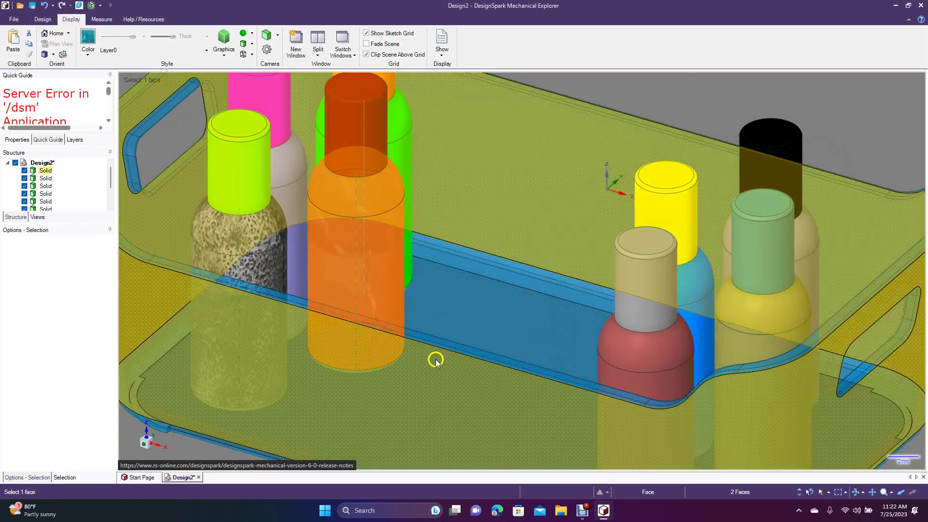
click(422, 395)
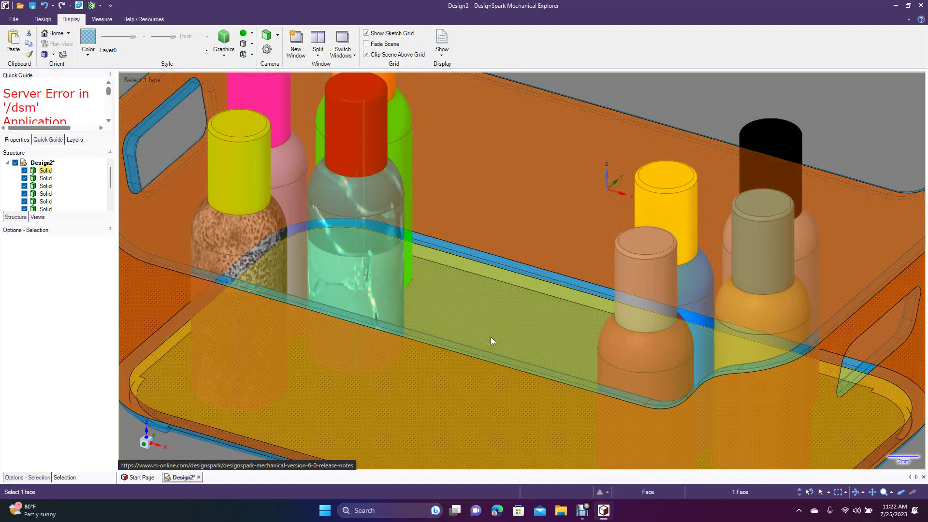
Set the blue glass texture's U and V scale to 0.500 on the dark-red-necked bottle's body and shoulder faces
click(390, 271)
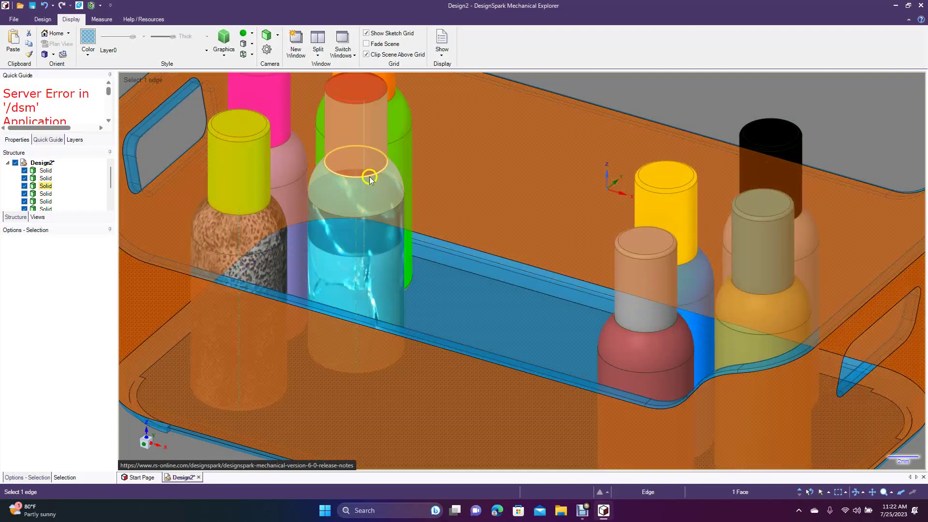
click(265, 258)
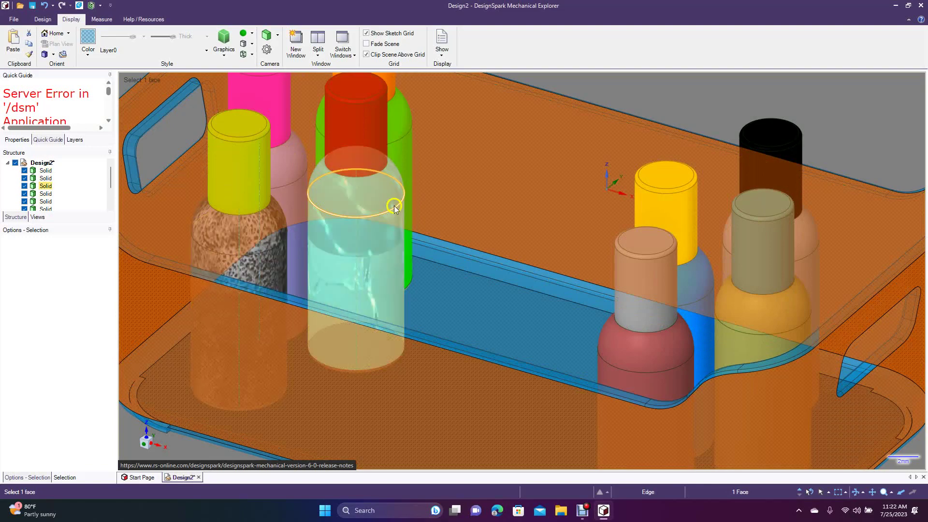
click(387, 193)
ctrl+click(388, 225)
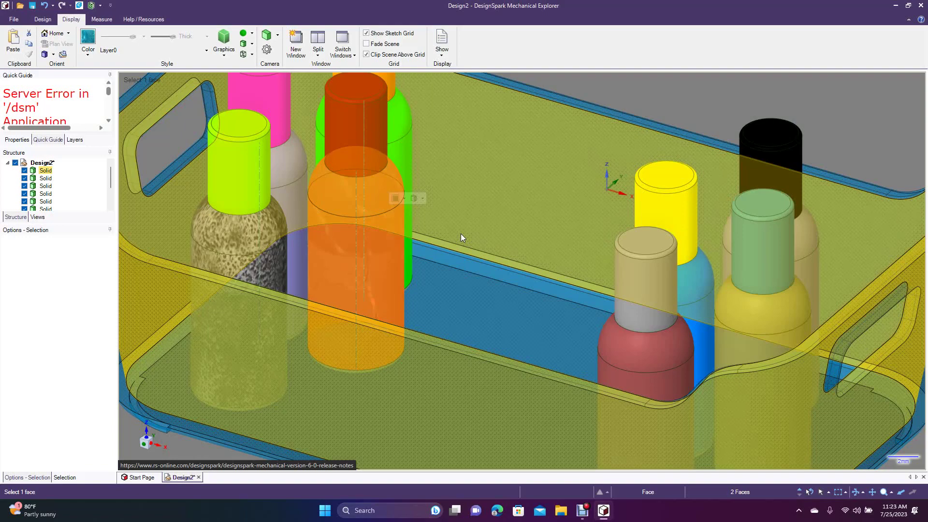
click(445, 227)
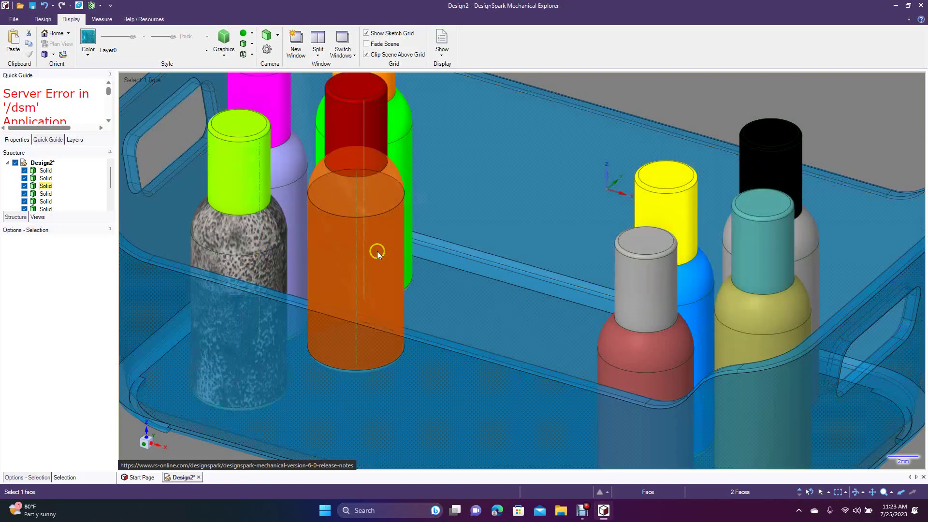
click(88, 39)
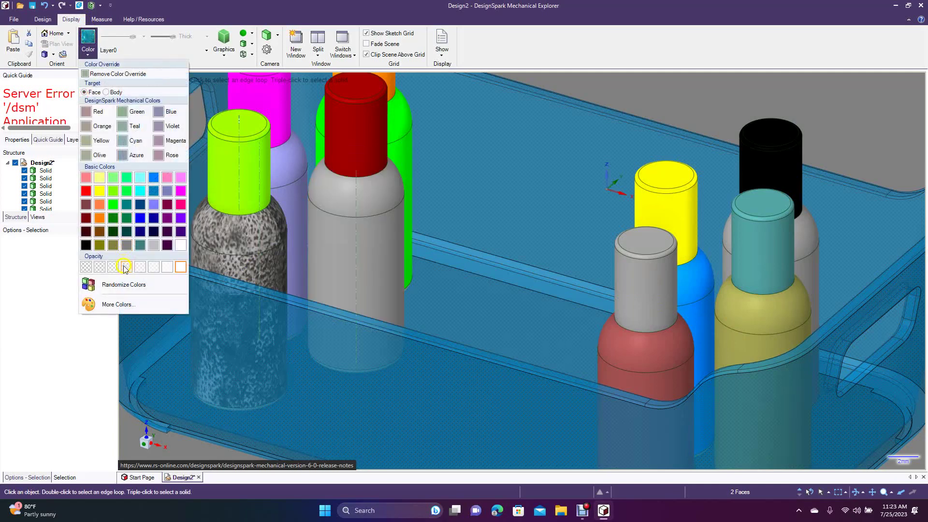
click(131, 306)
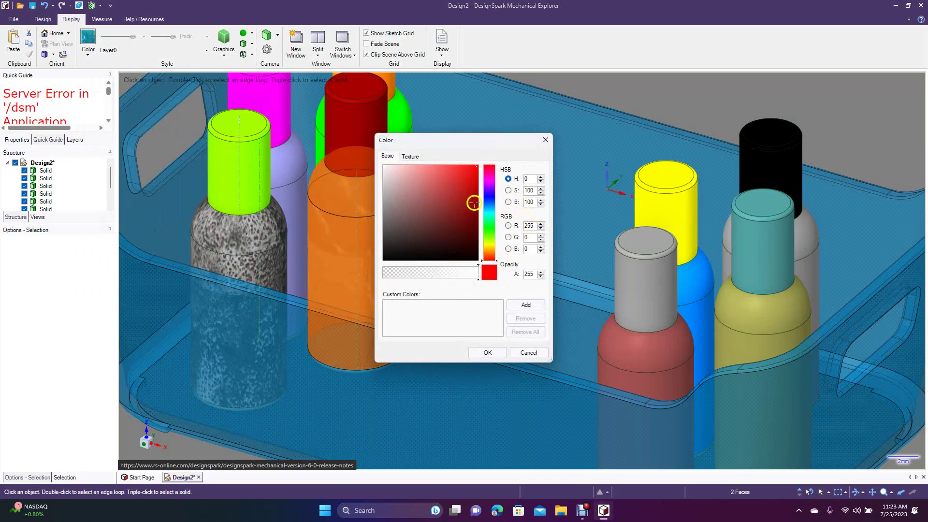
click(410, 156)
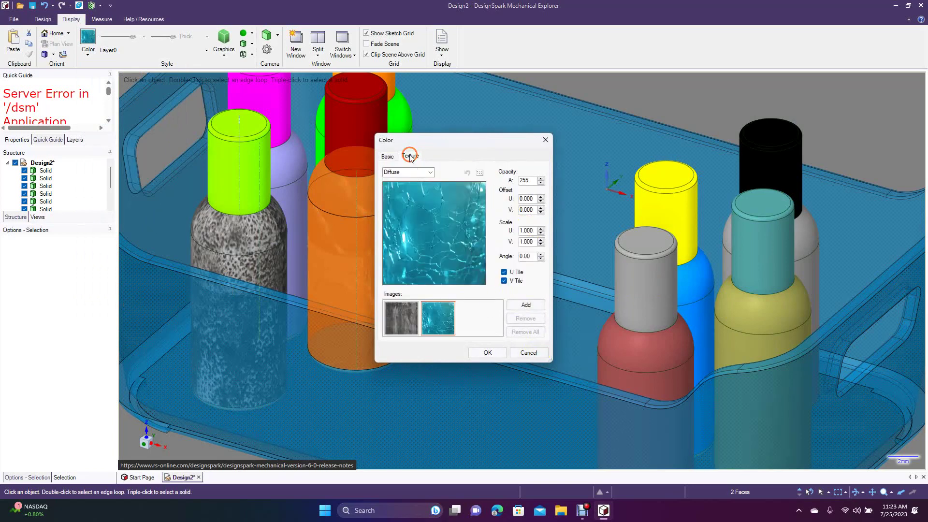
click(542, 234)
click(541, 245)
click(541, 244)
click(541, 244)
click(487, 352)
click(411, 388)
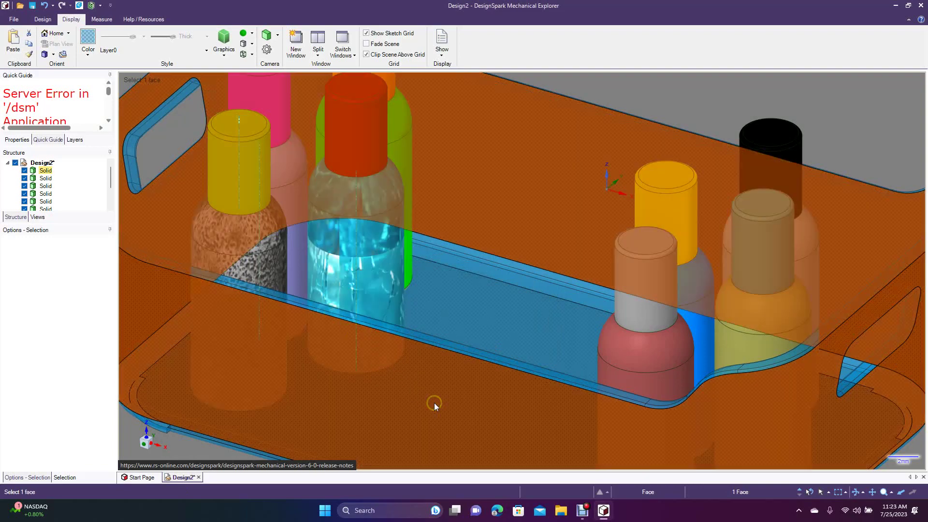
Set the blue glass texture's U and V scale to 2.000 on the dark-red-necked bottle's body and shoulder faces
scroll(434, 402, down, 5)
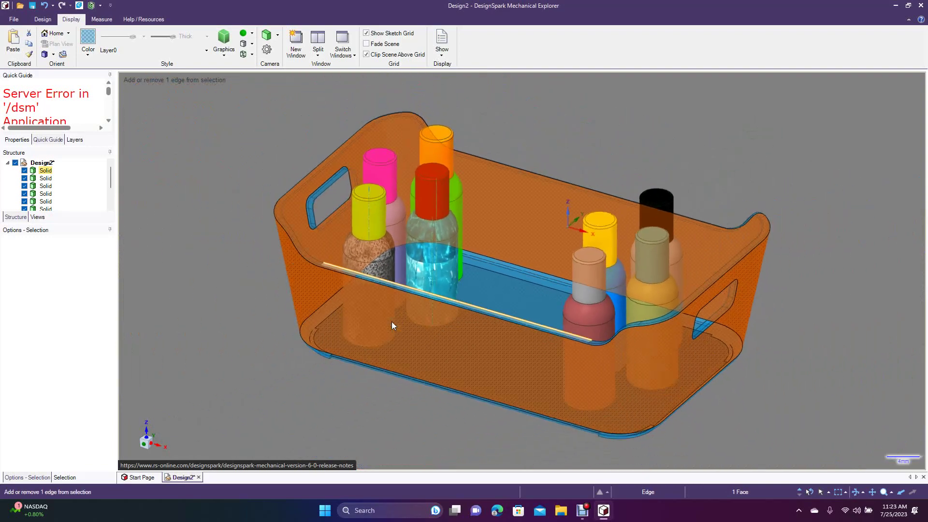
scroll(392, 321, down, 1)
click(195, 343)
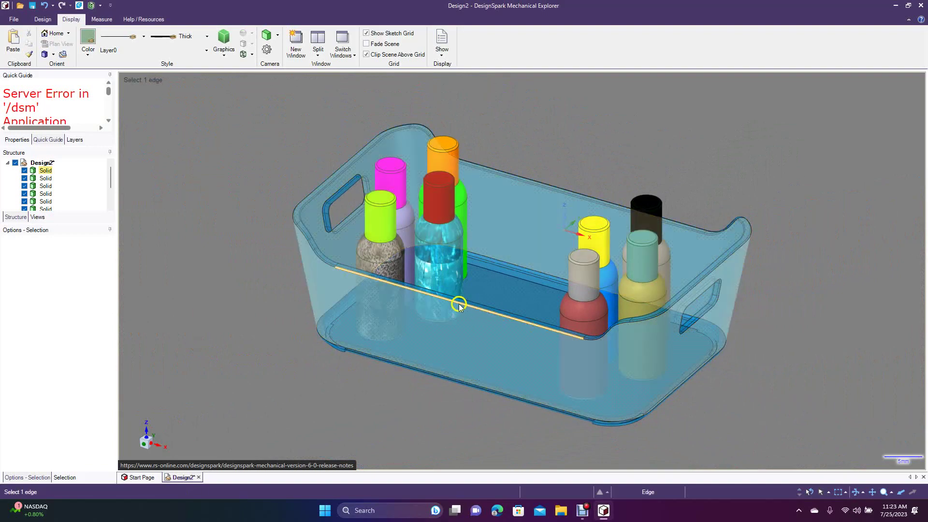
click(449, 276)
ctrl+click(445, 241)
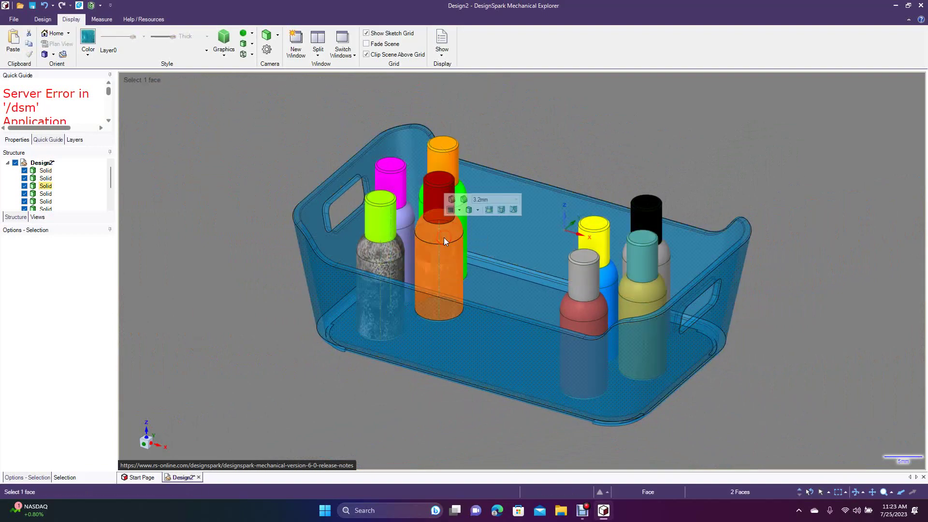
click(88, 44)
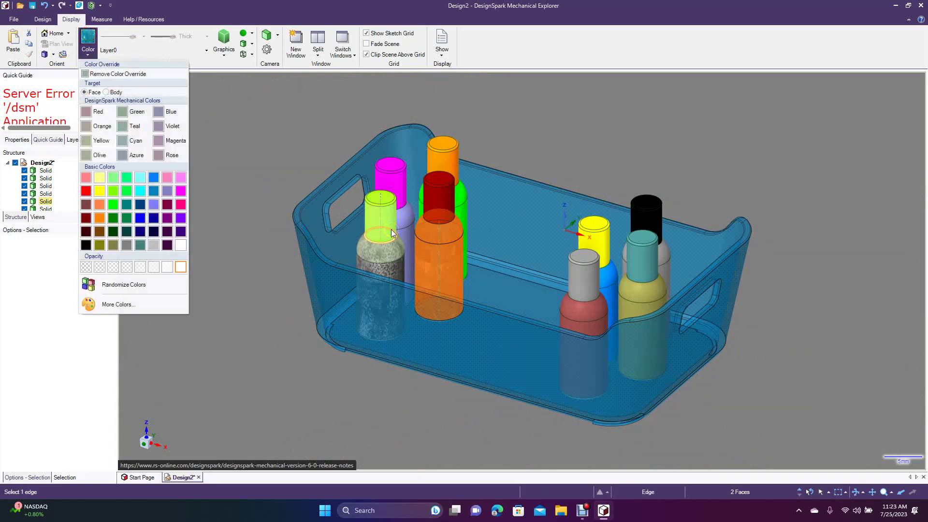
click(120, 305)
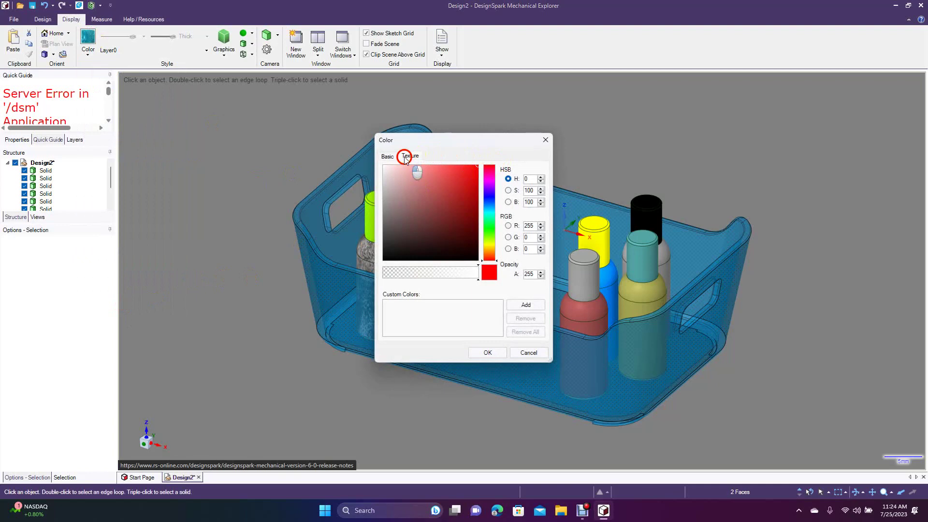
click(408, 156)
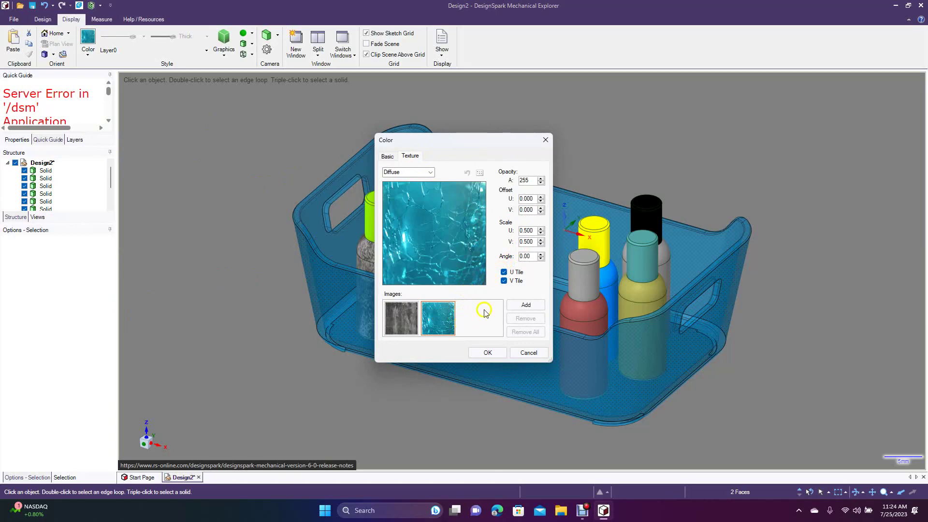
double_click(541, 228)
double_click(541, 228)
click(541, 229)
click(541, 229)
click(541, 239)
click(542, 239)
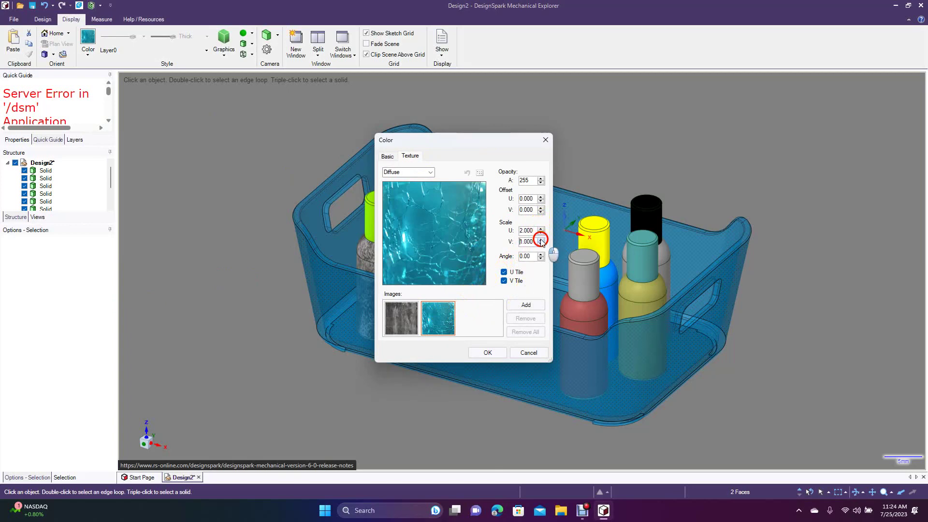
click(541, 239)
click(541, 240)
click(487, 352)
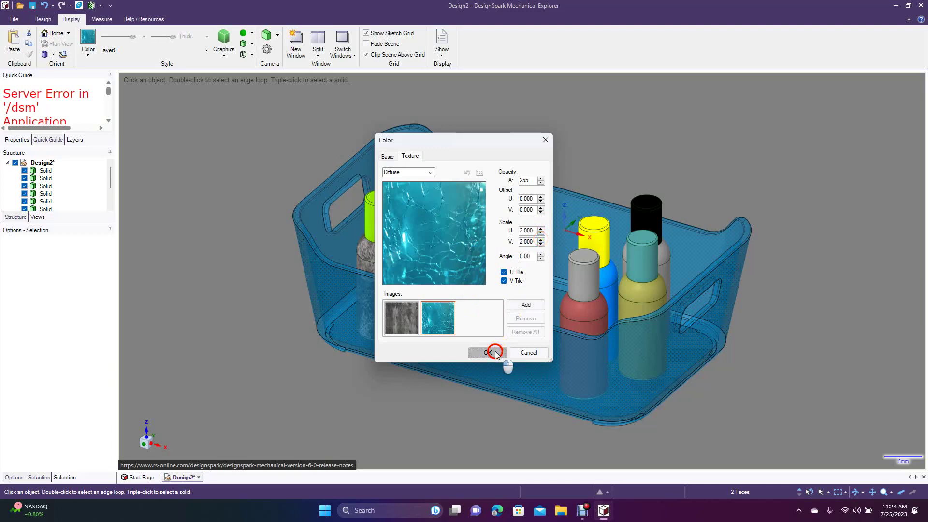
click(387, 391)
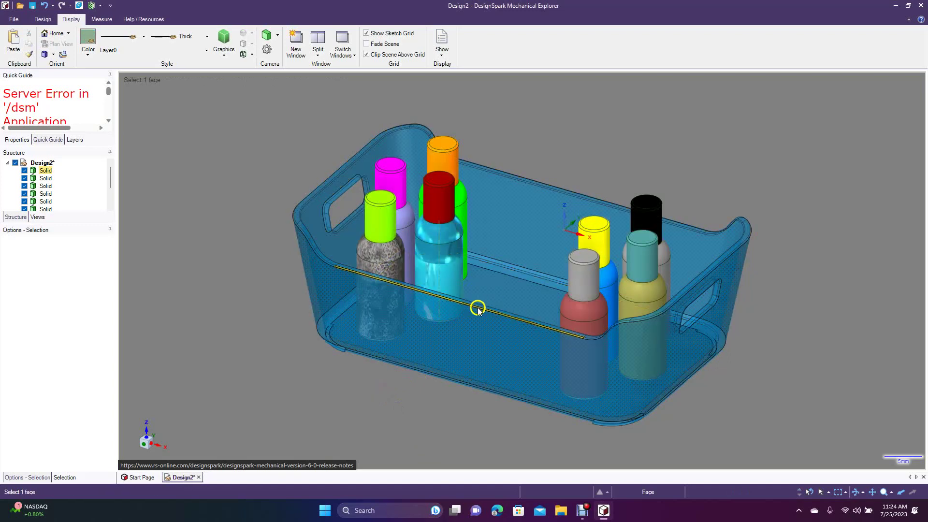
Set the blue glass texture's U and V scale to 0.200 on the dark-red-necked bottle's body and shoulder faces
click(451, 285)
ctrl+click(453, 240)
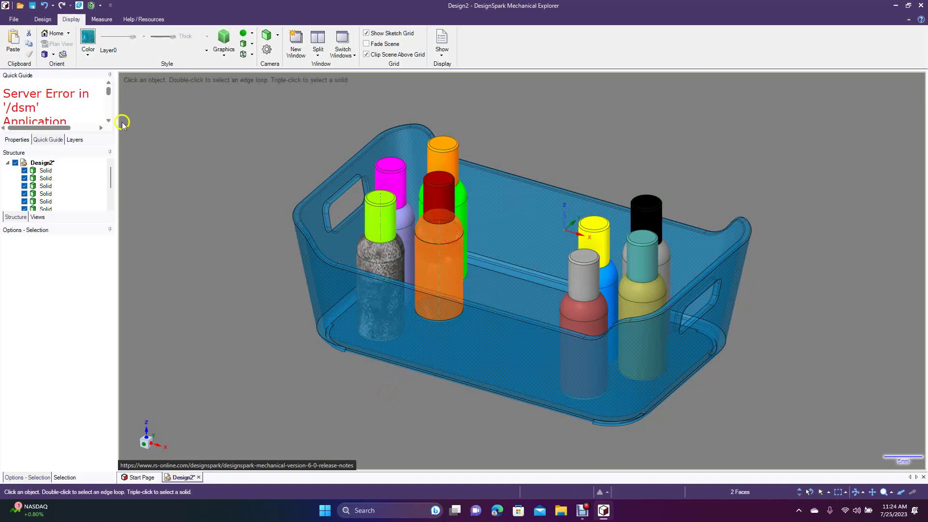
click(89, 39)
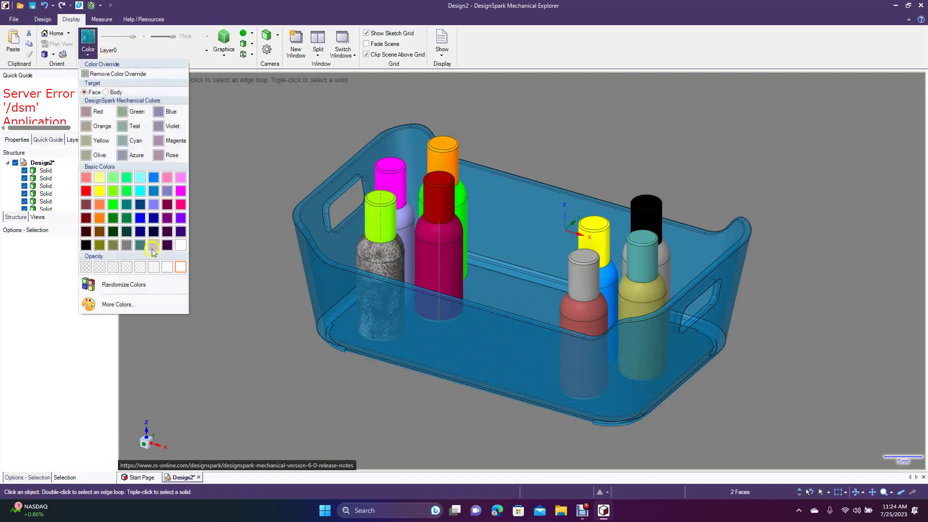
click(129, 307)
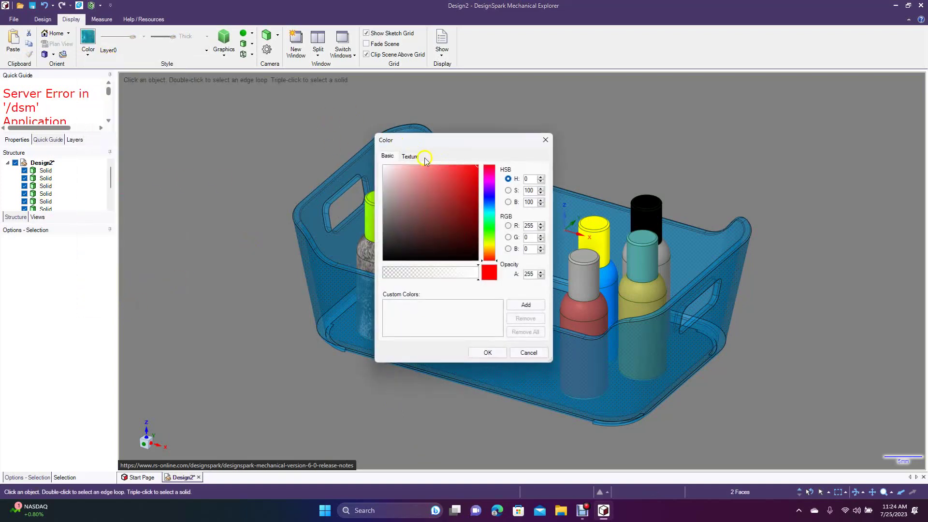
click(410, 155)
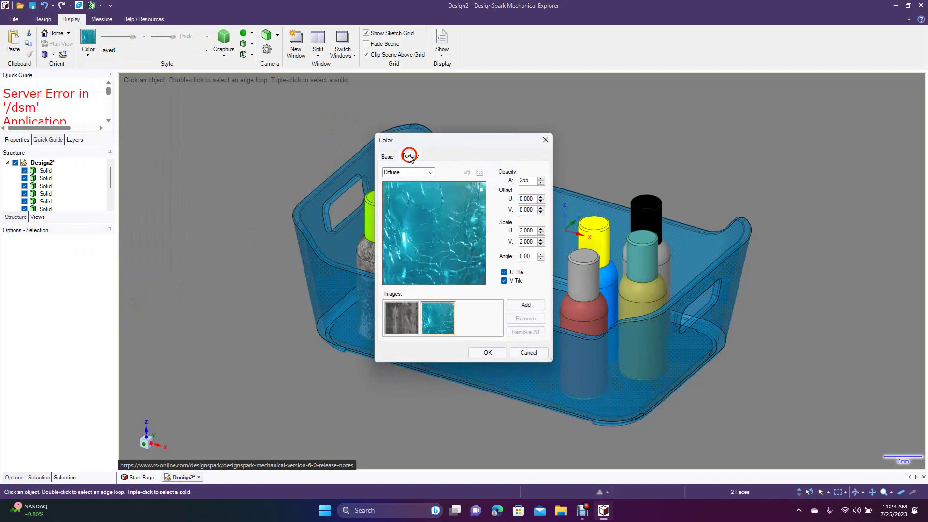
click(541, 233)
click(541, 234)
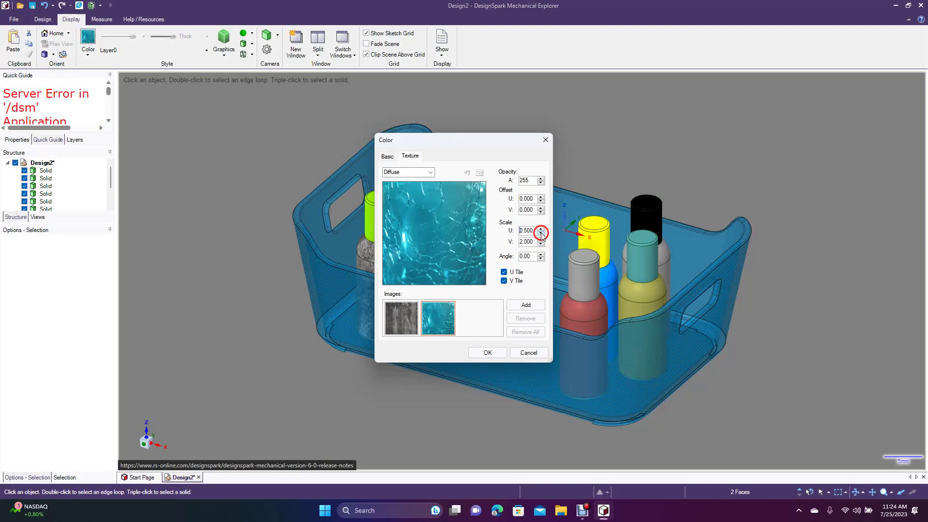
click(541, 234)
click(541, 244)
click(489, 353)
click(388, 398)
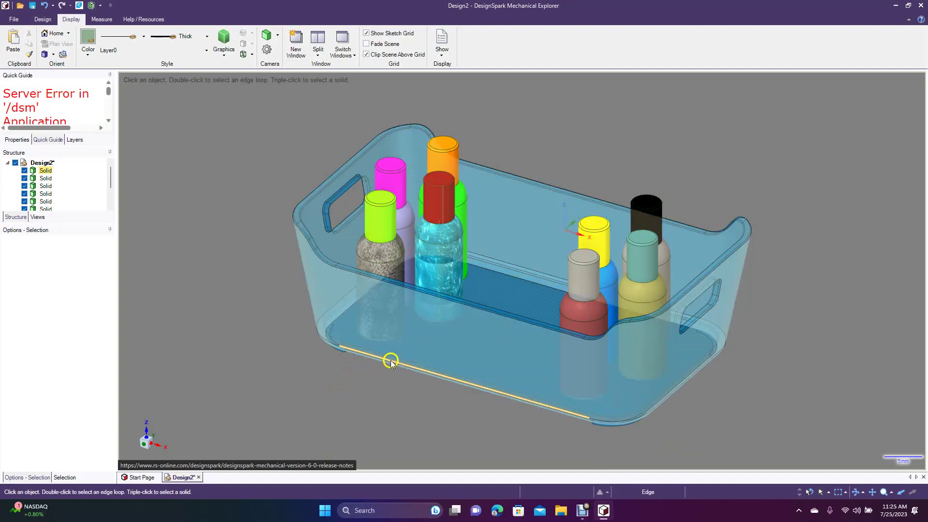
Review the blue glass texture settings on the body face of the dark-red-necked bottle
click(433, 279)
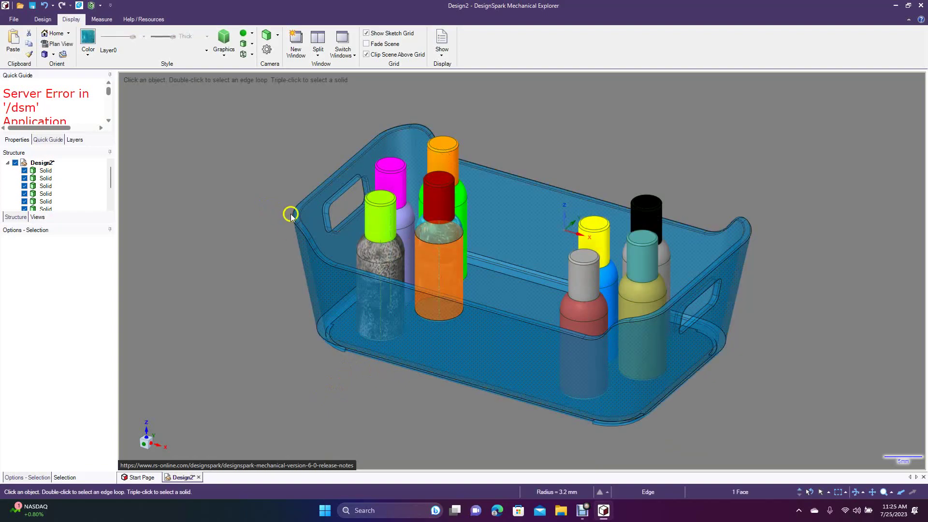
click(89, 43)
click(452, 241)
click(88, 42)
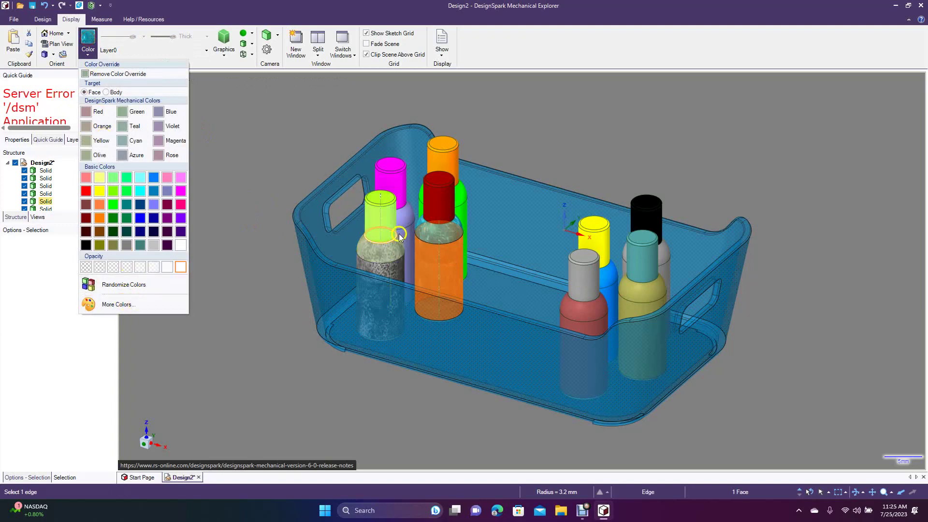
click(117, 312)
click(378, 144)
click(415, 156)
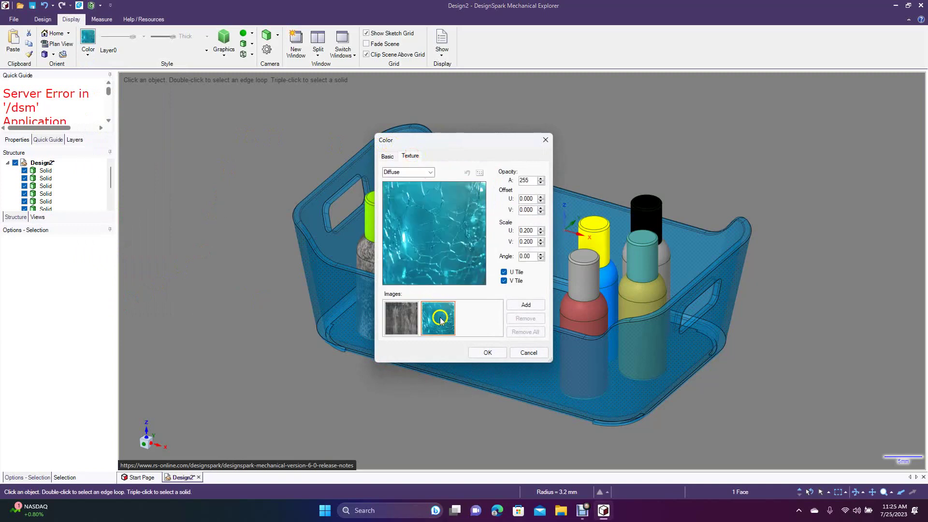
click(488, 354)
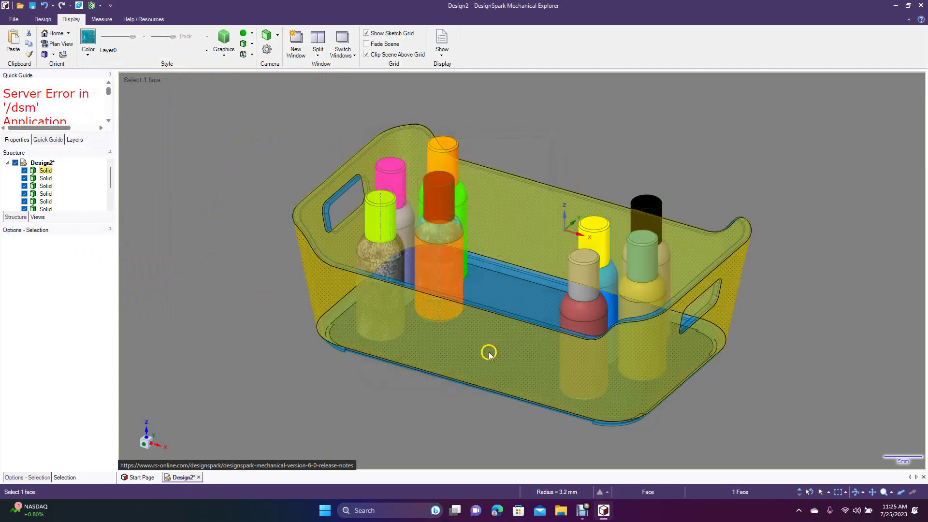
click(350, 379)
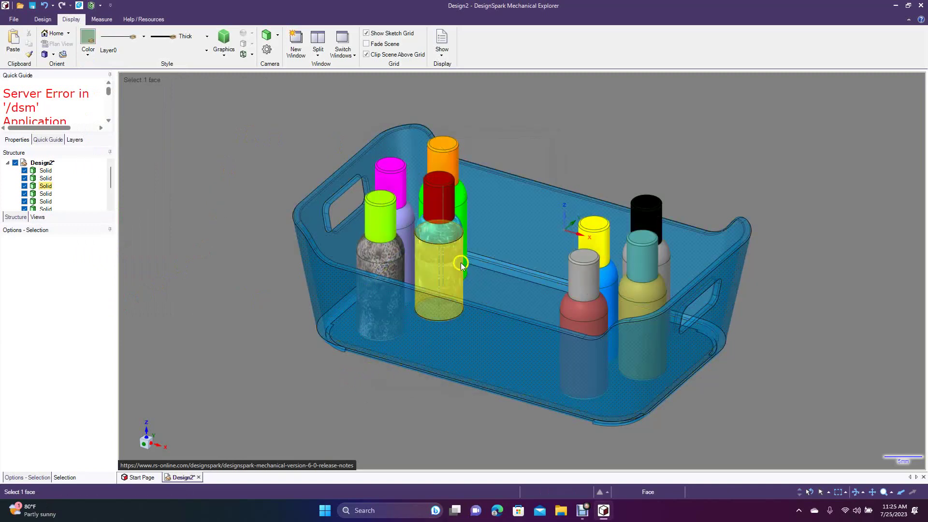
Set the blue glass texture's U and V scale to 1.700 on only the body face of the dark-red-necked bottle
click(453, 279)
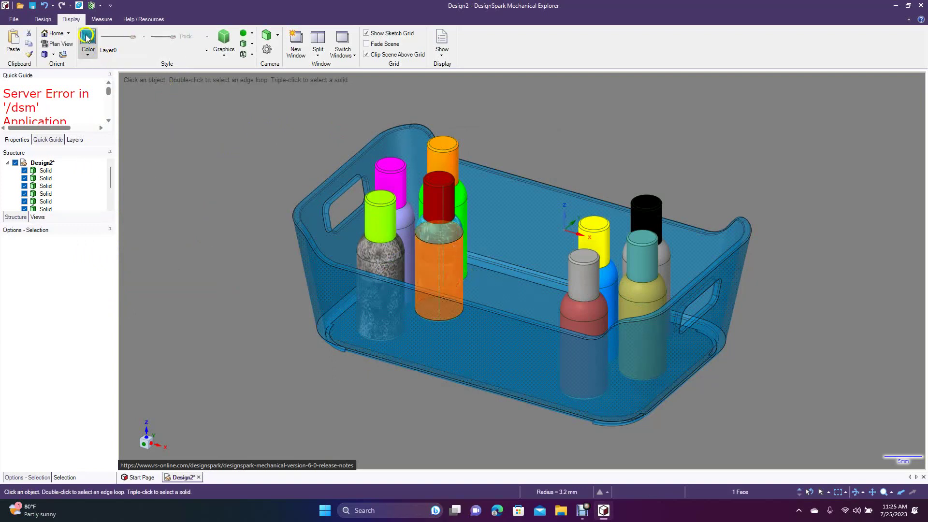
click(90, 48)
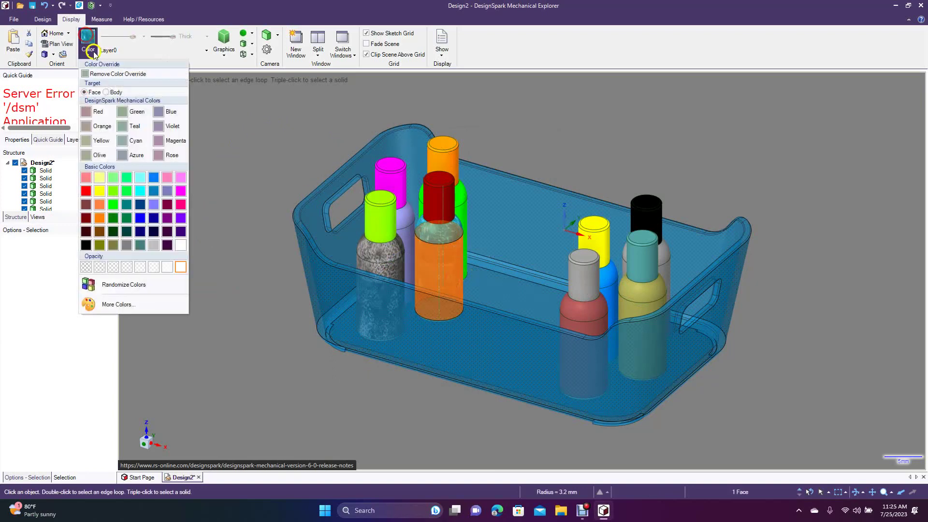
click(132, 309)
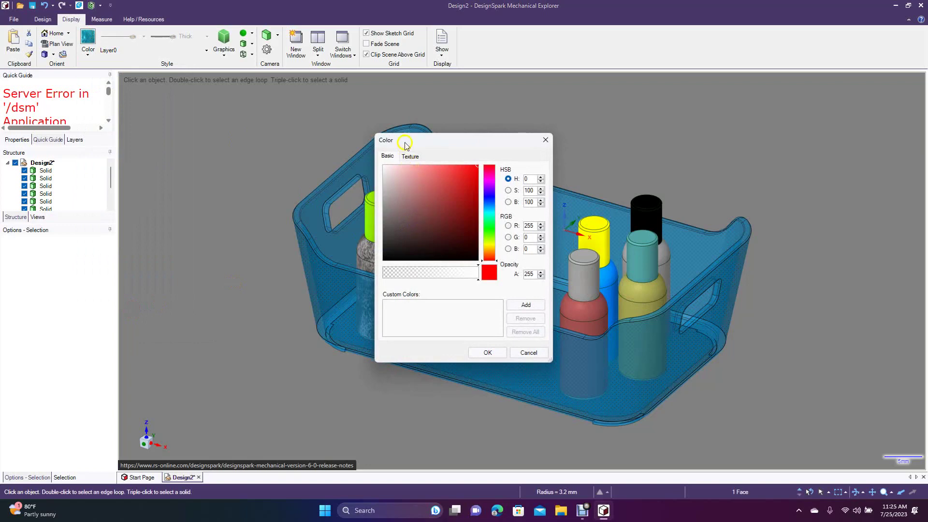
click(411, 157)
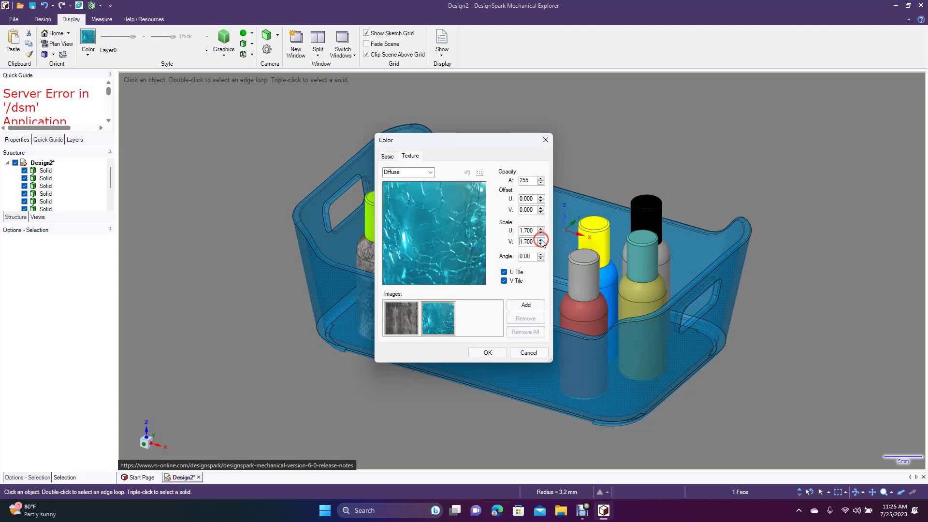
click(493, 353)
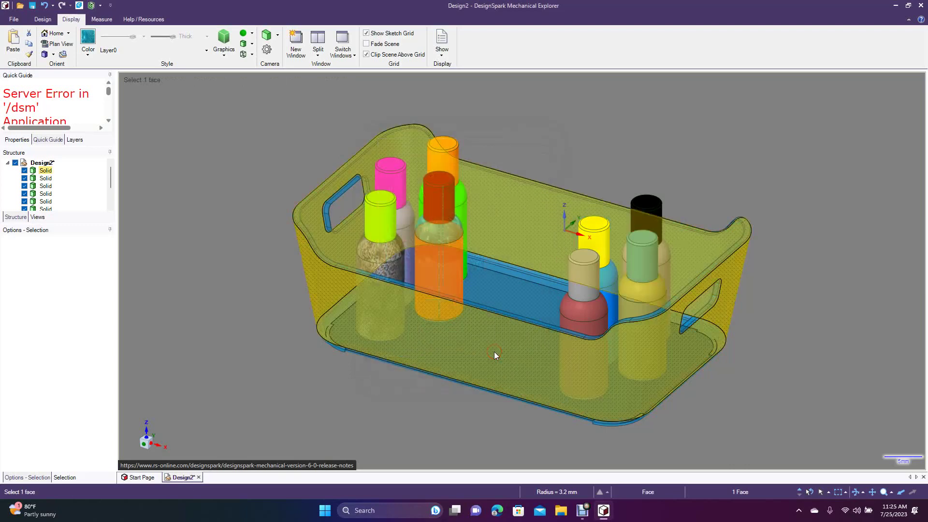
click(396, 376)
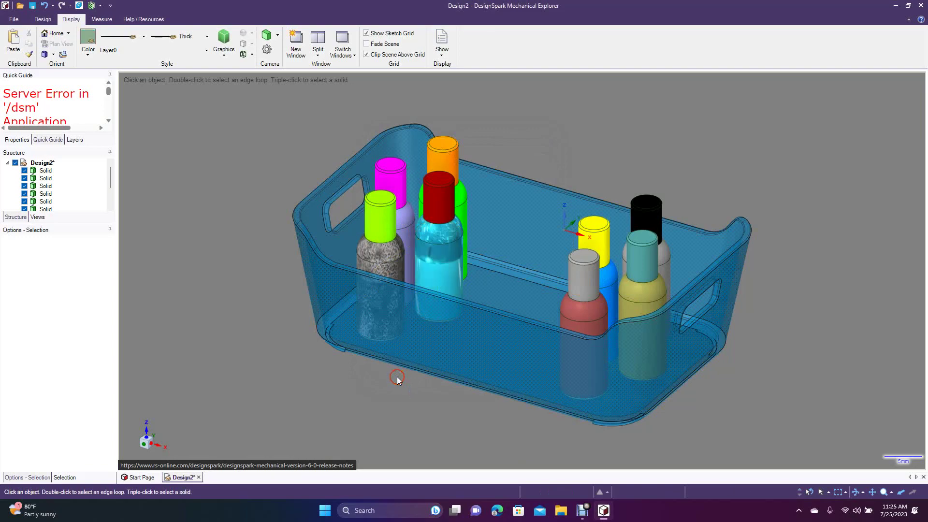
click(352, 354)
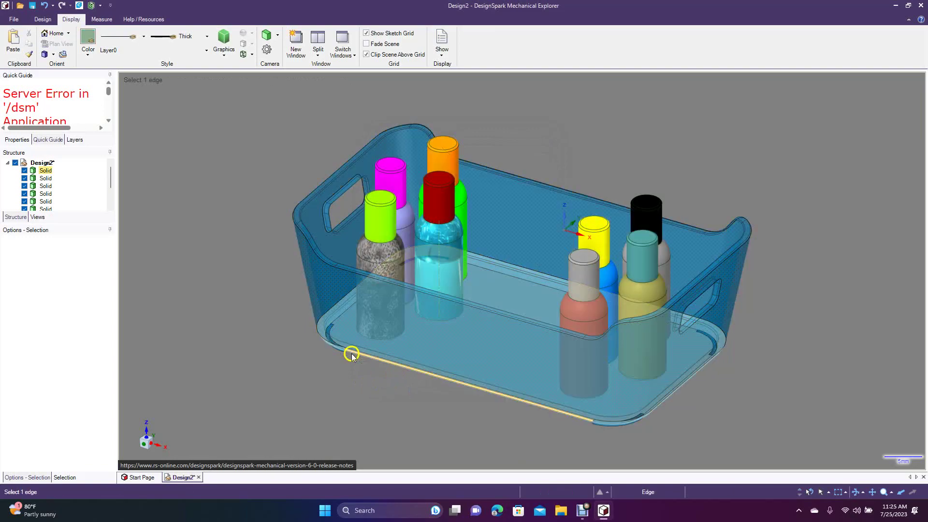
click(316, 296)
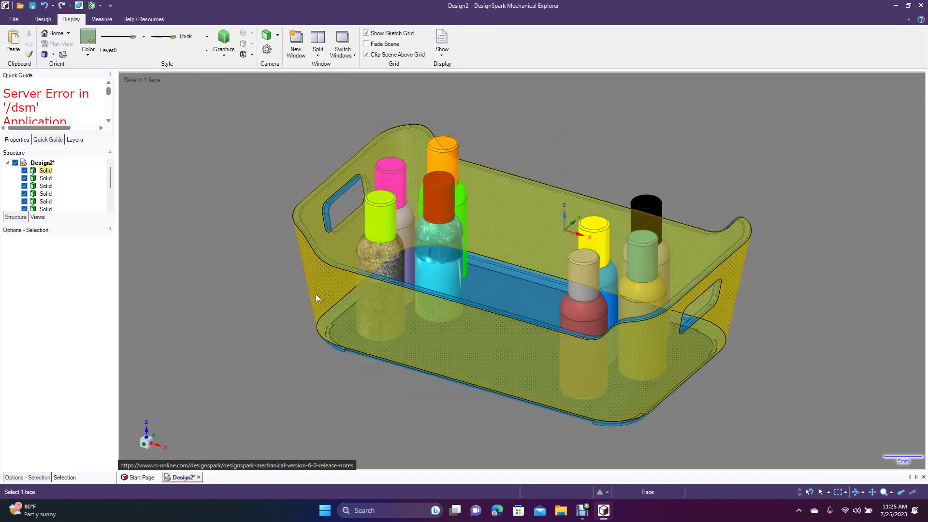
Try to apply the gray metal image to the dark red neck's faces with the texture type left at No texture
click(427, 195)
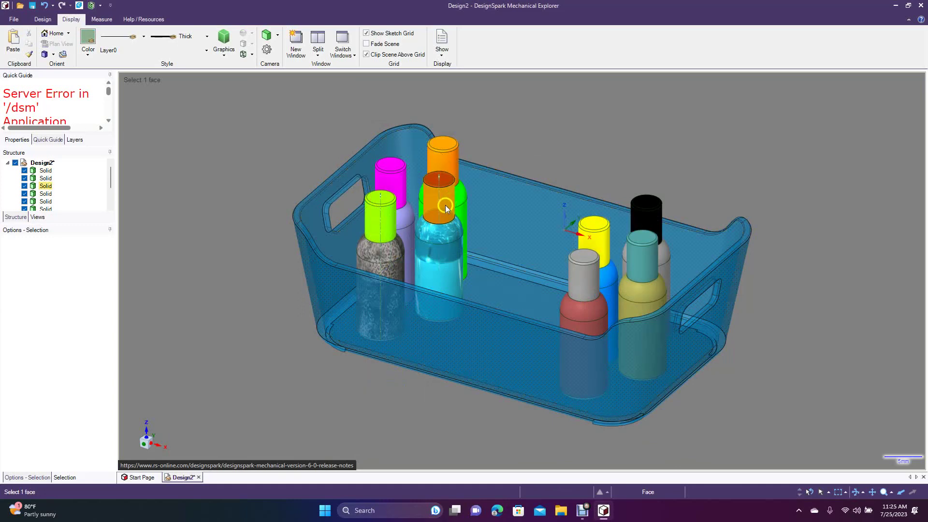
double_click(445, 205)
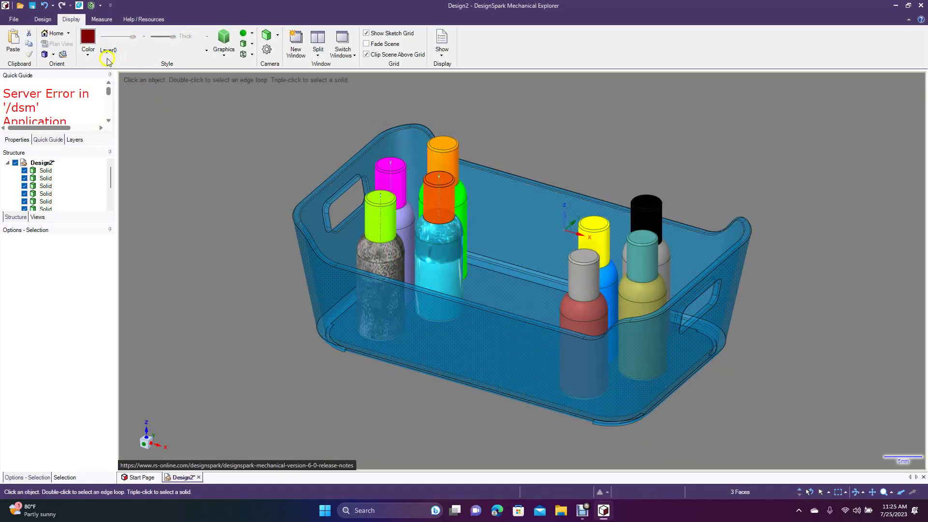
click(88, 48)
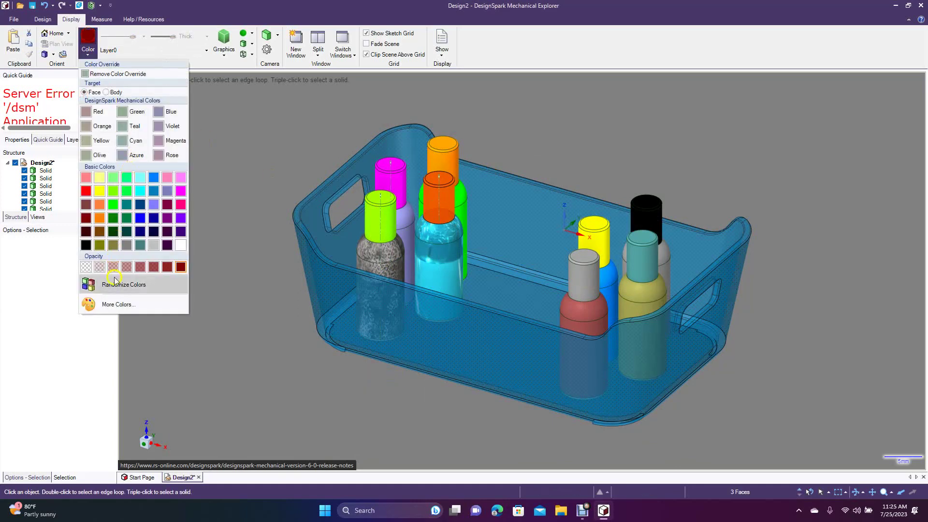
click(122, 305)
click(412, 157)
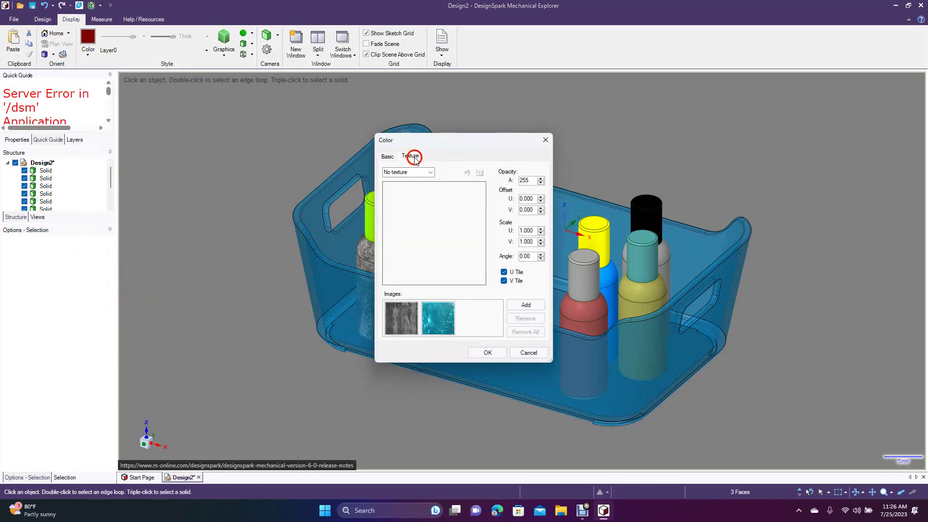
click(402, 318)
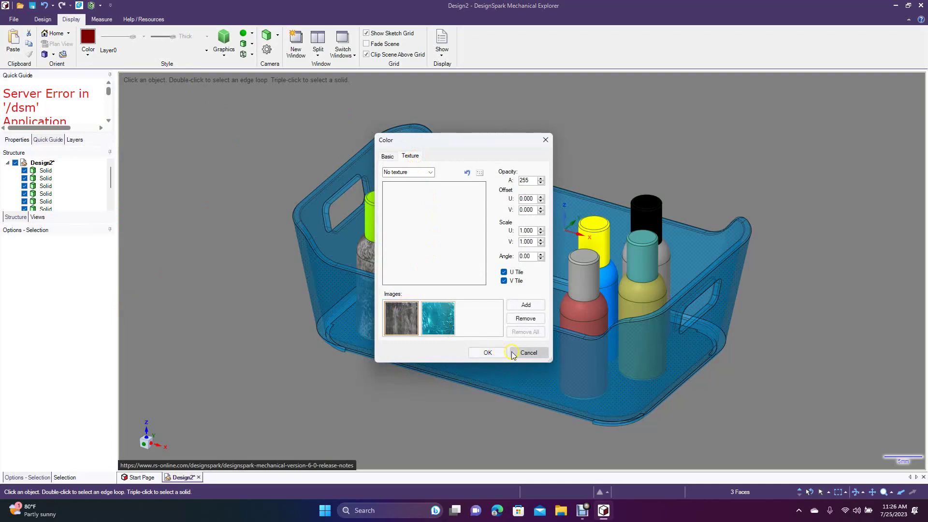
click(488, 352)
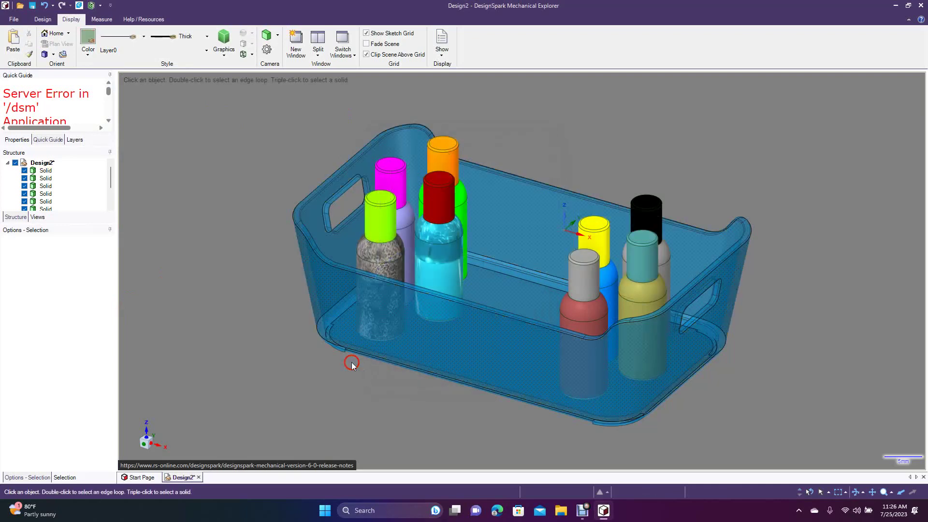
Apply the gray metal image as a Diffuse texture to the dark red neck's faces
click(448, 206)
double_click(449, 204)
click(89, 42)
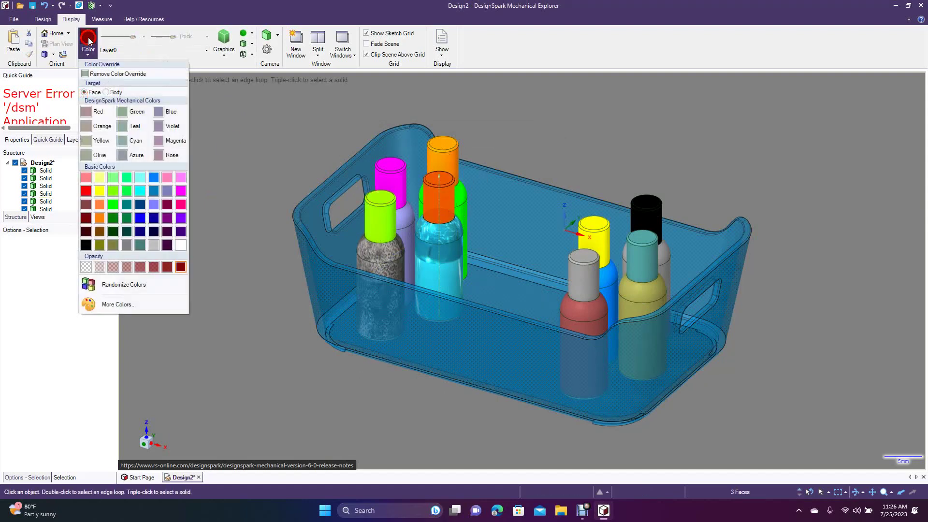
click(137, 306)
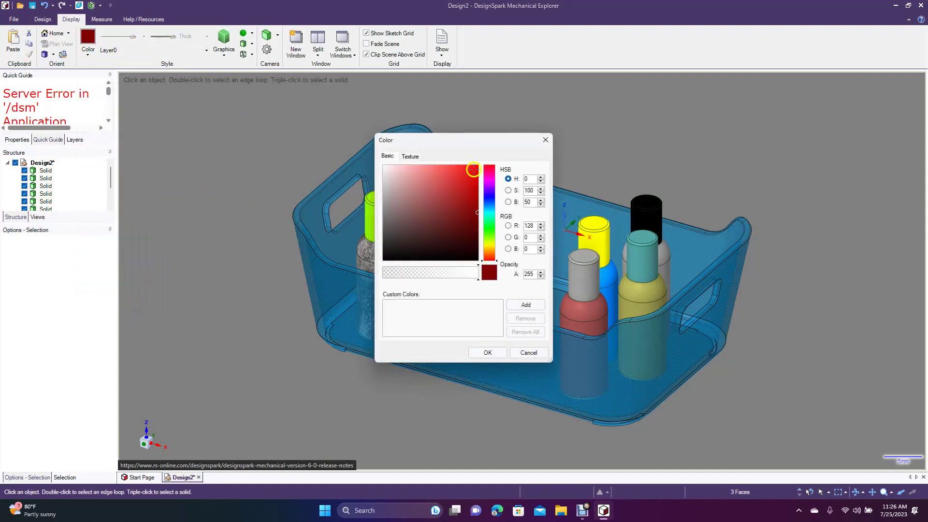
click(412, 157)
click(431, 174)
click(415, 183)
click(400, 315)
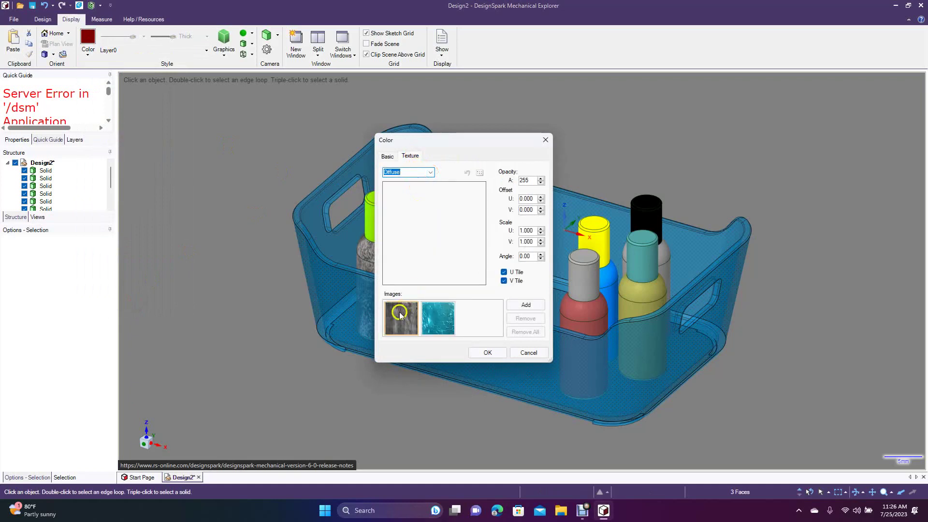
click(487, 353)
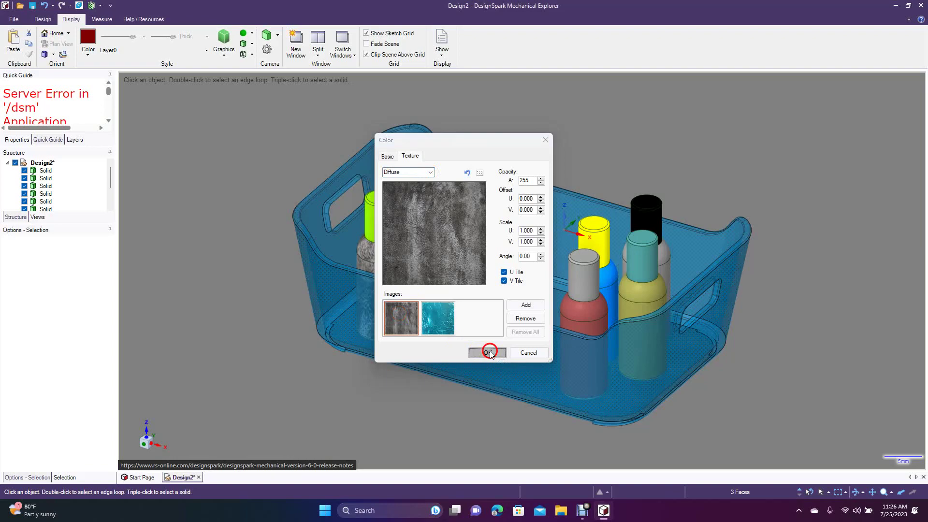
click(392, 395)
Color the body and shoulder faces of the blue glass bottle dark red in place of the texture
click(439, 331)
ctrl+click(439, 332)
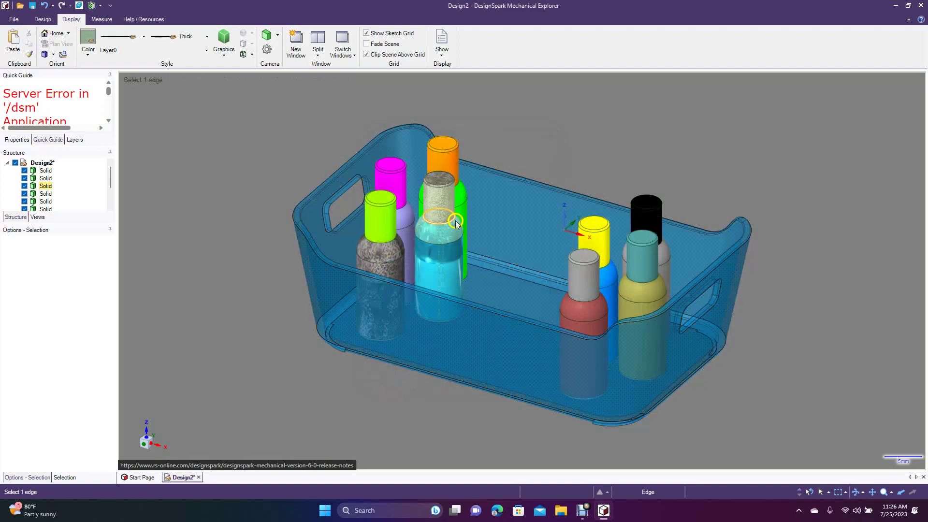
ctrl+click(494, 259)
scroll(494, 259, up, 5)
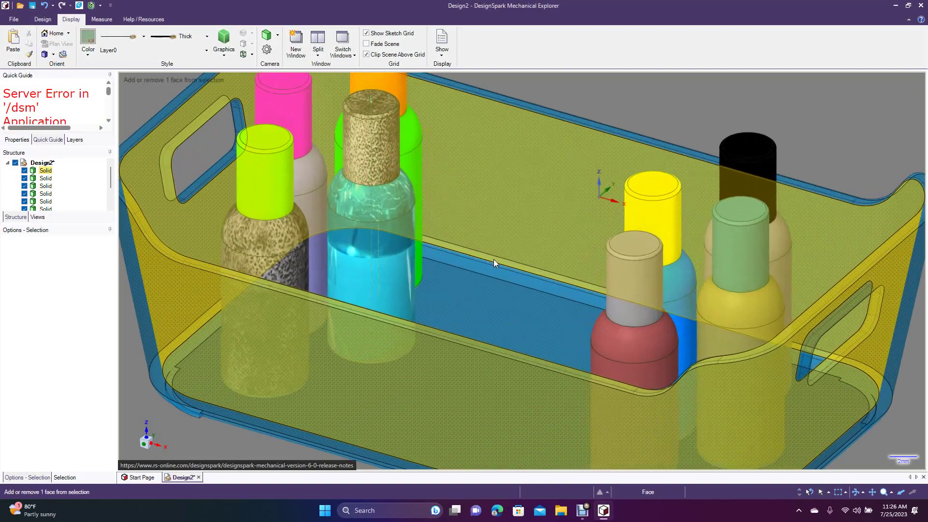
click(457, 218)
click(442, 102)
click(415, 333)
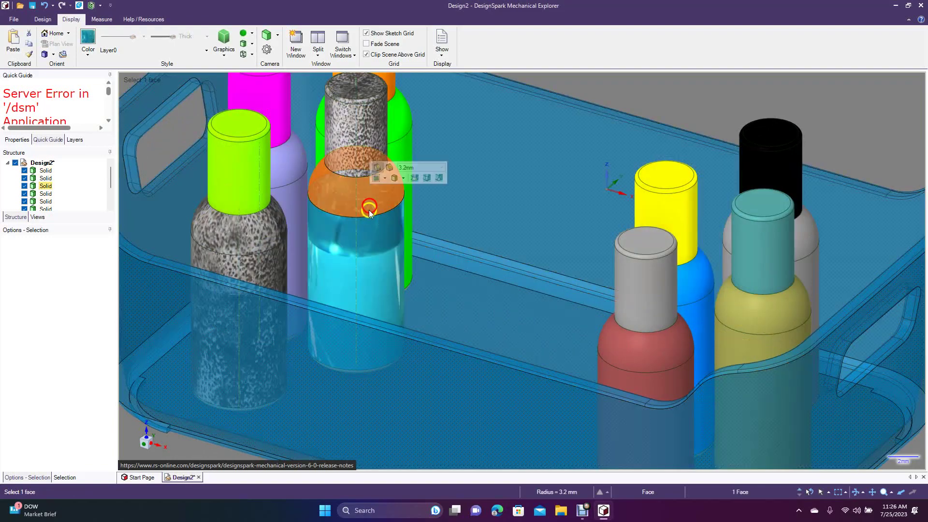
click(372, 248)
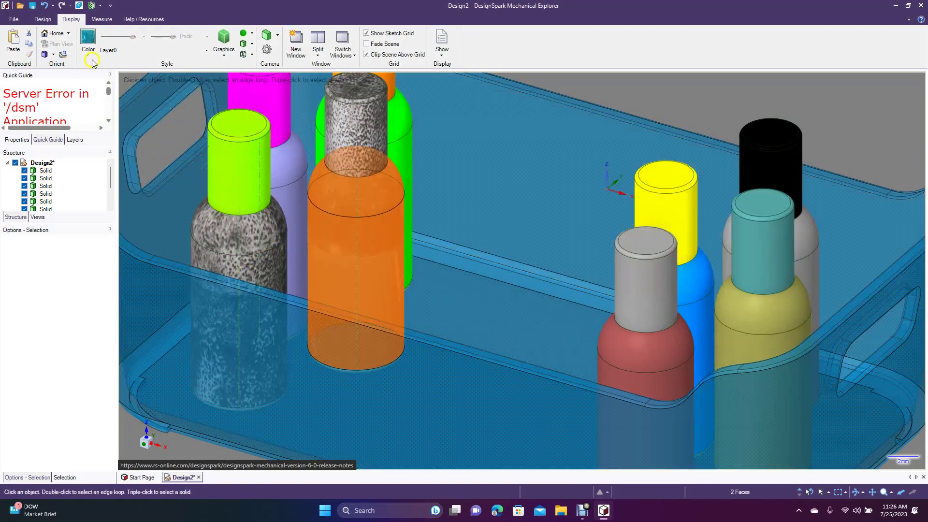
click(89, 49)
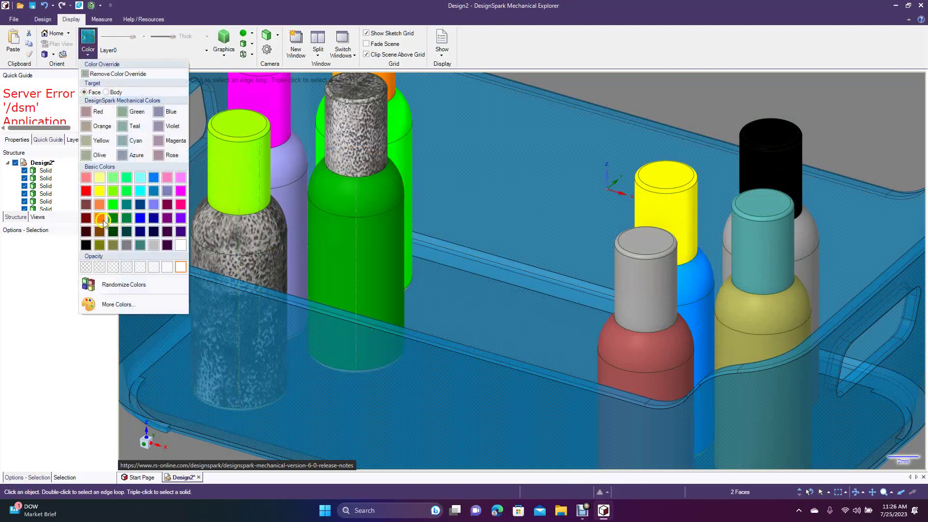
click(87, 219)
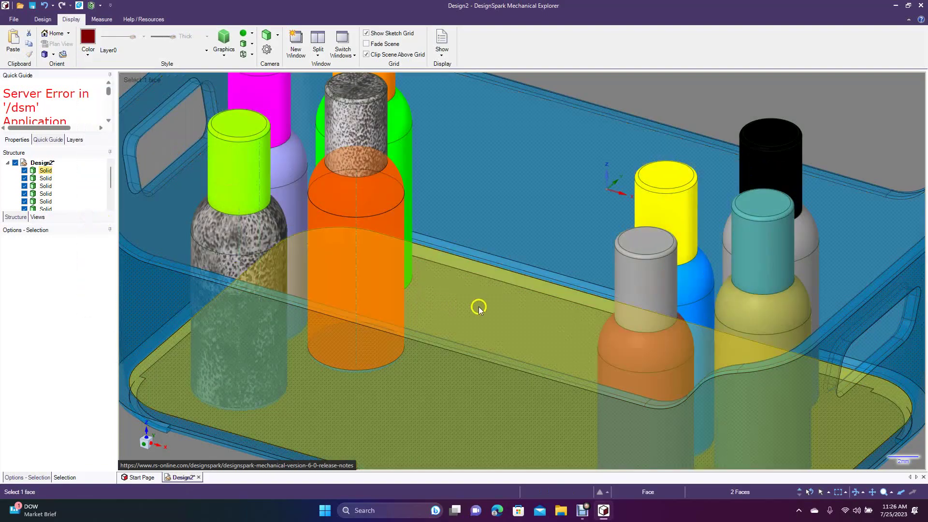
click(479, 308)
scroll(334, 424, down, 5)
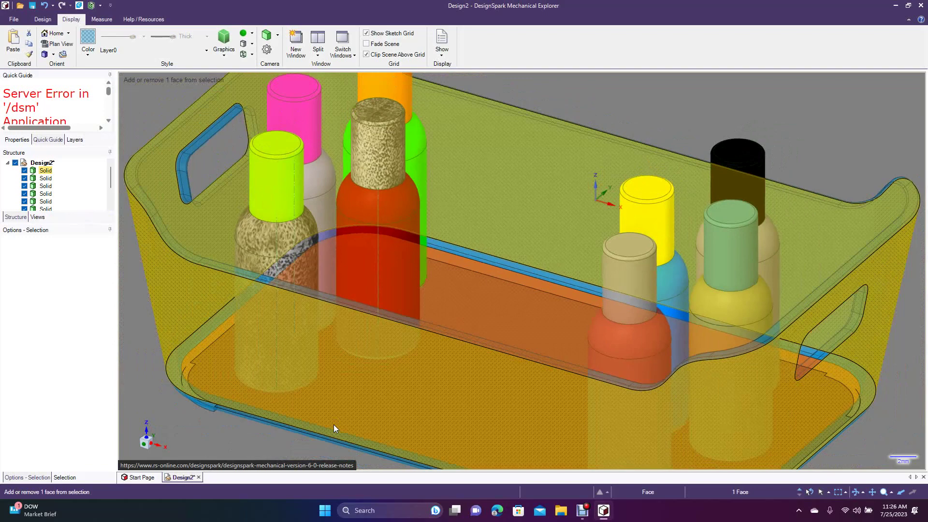
click(306, 419)
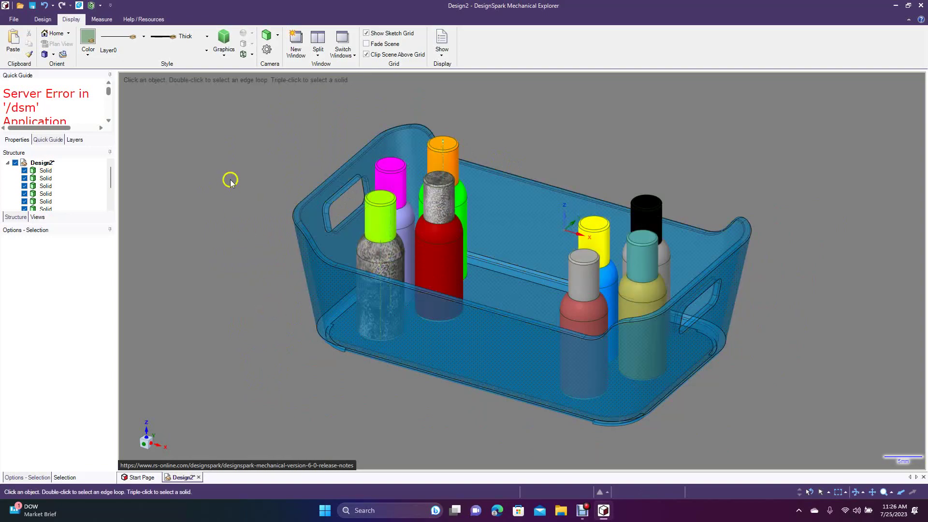
scroll(333, 286, down, 5)
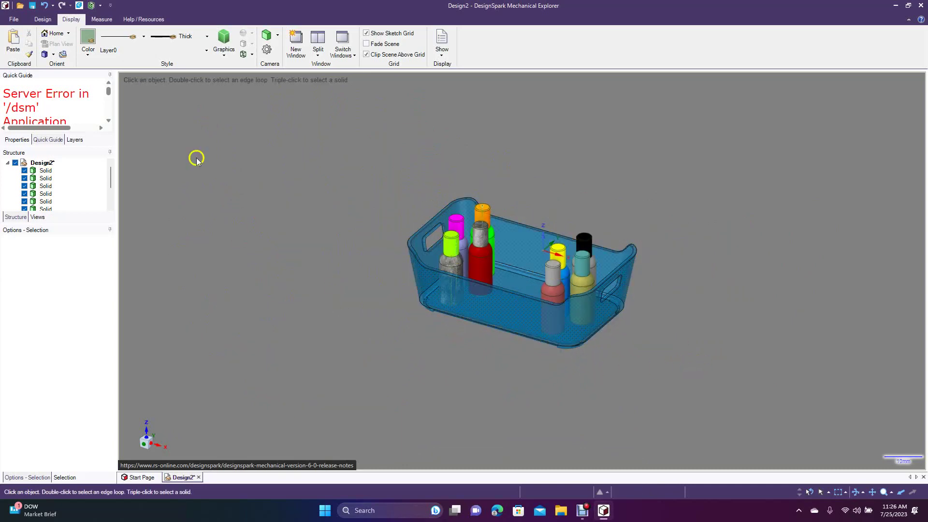
Set the design window's background color to Tan in the appearance options
click(14, 21)
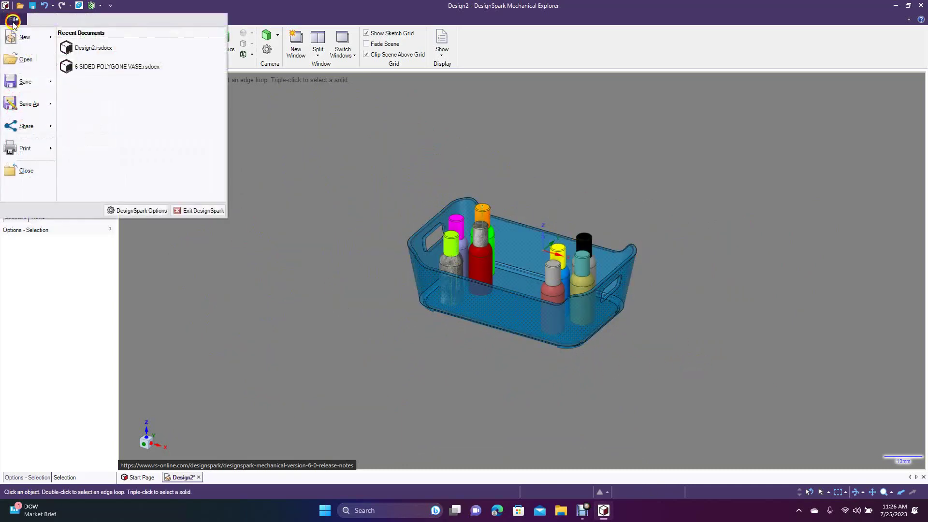
click(136, 212)
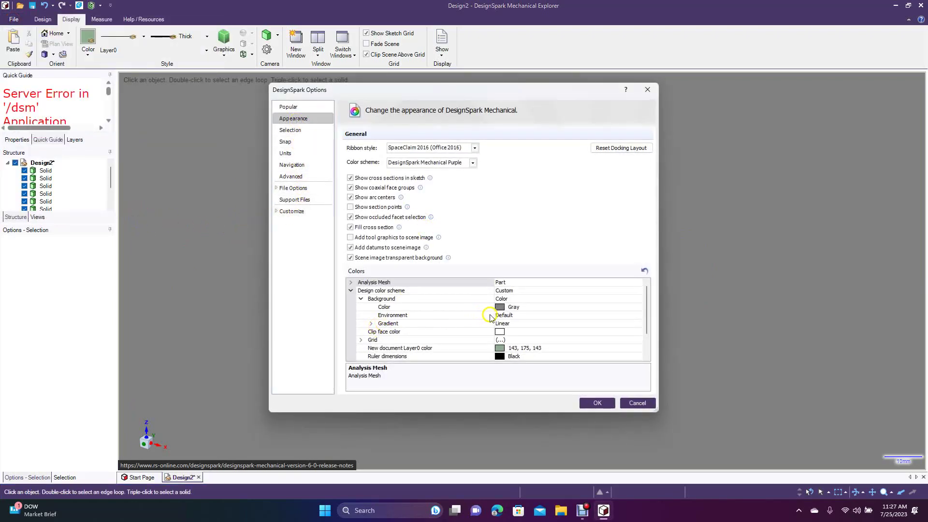
click(513, 308)
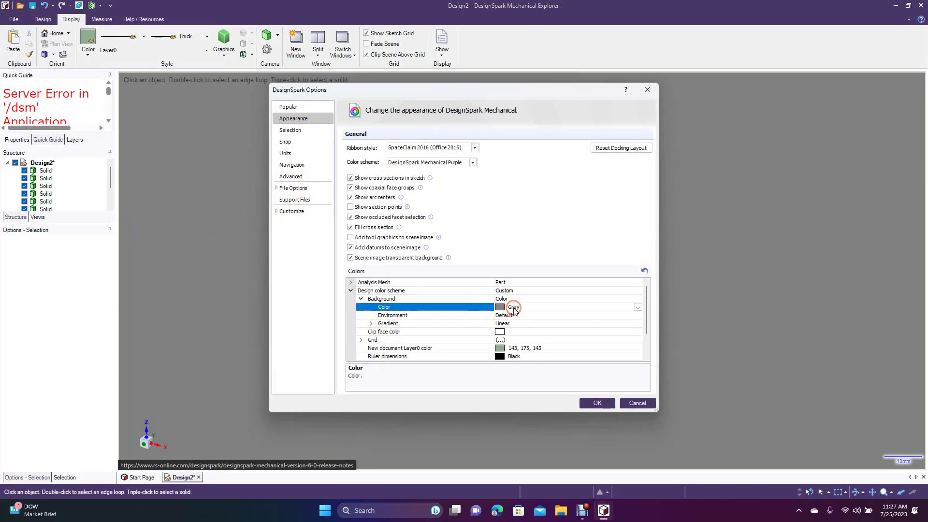
click(638, 308)
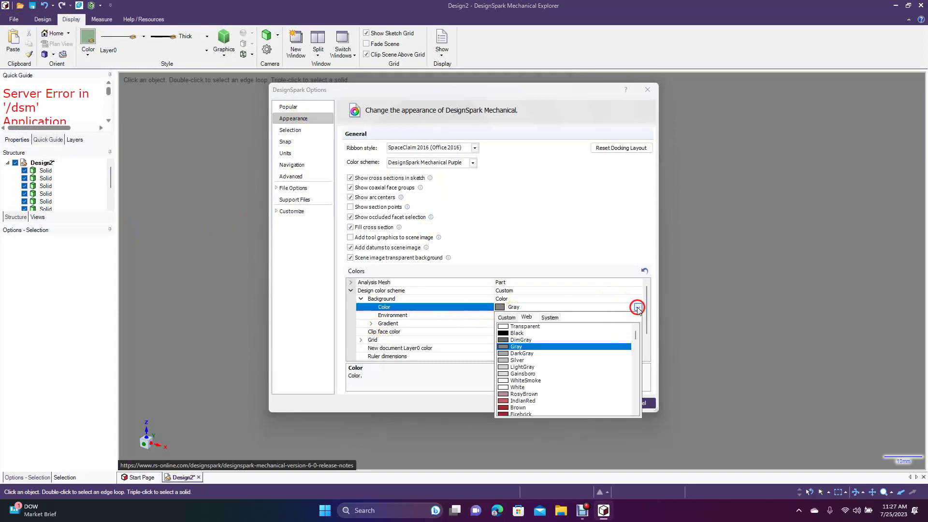
drag(637, 337, 636, 355)
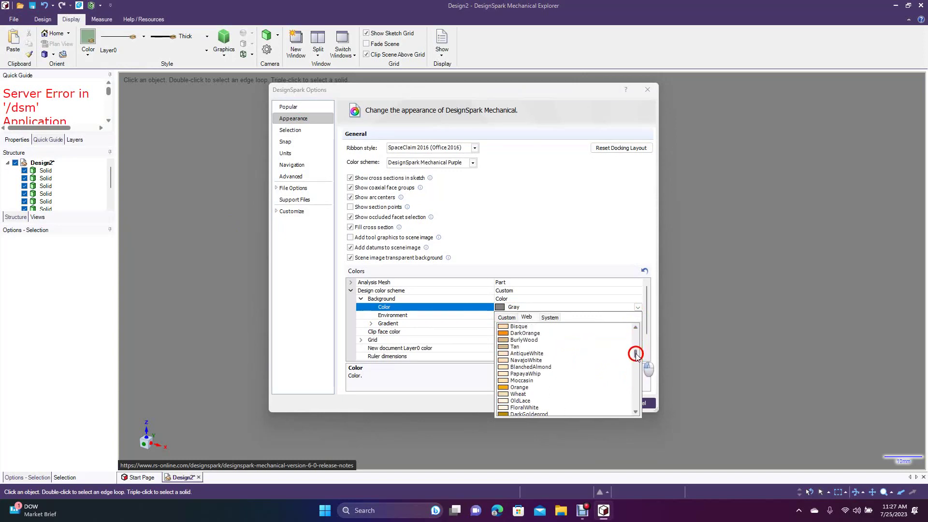
click(513, 347)
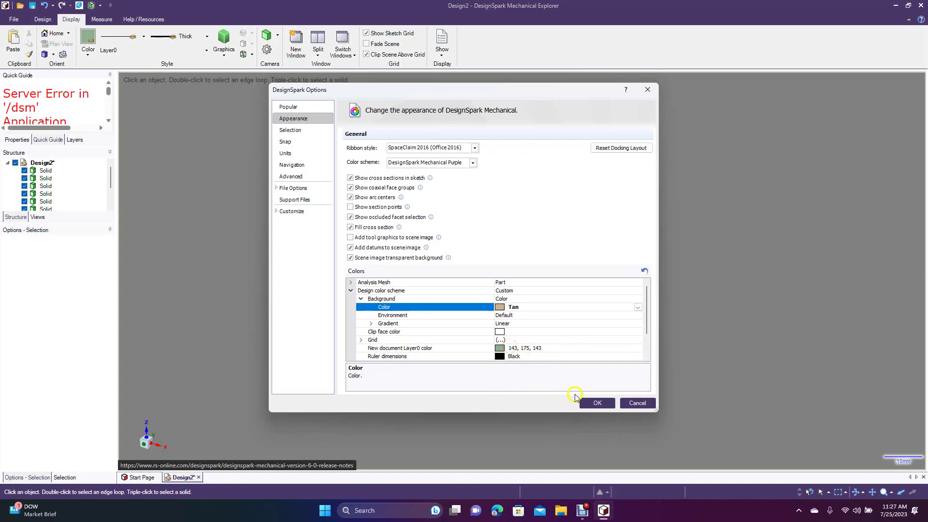
click(596, 402)
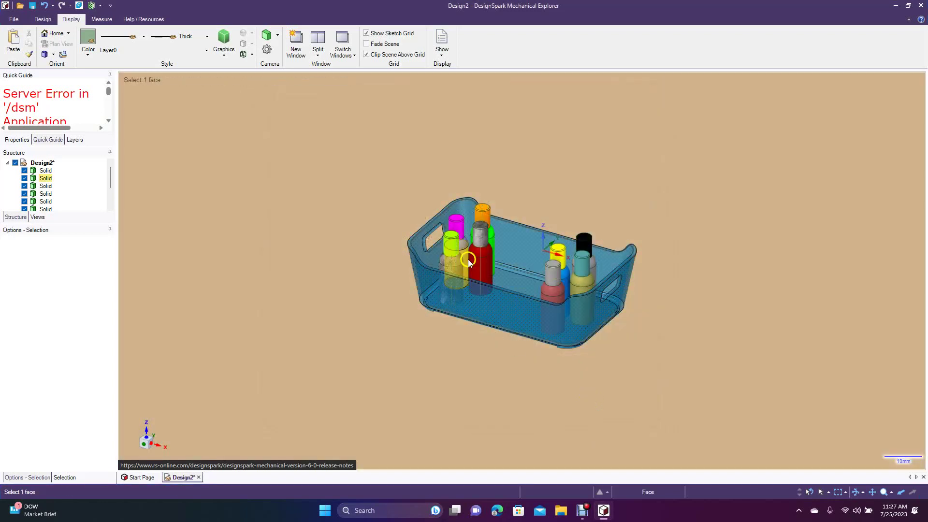
click(580, 316)
key(Escape)
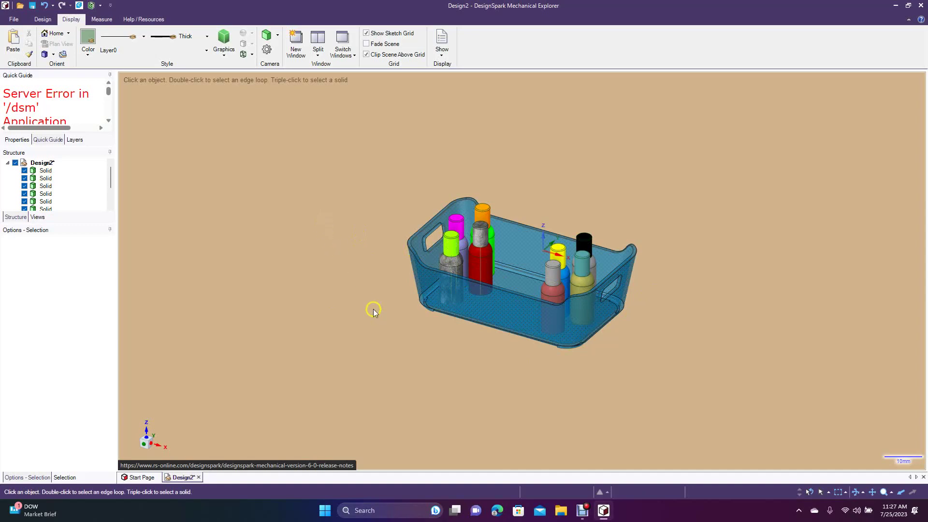
Move the basket and all bottles together about 54 mm in the negative X direction
key(ctrl+a)
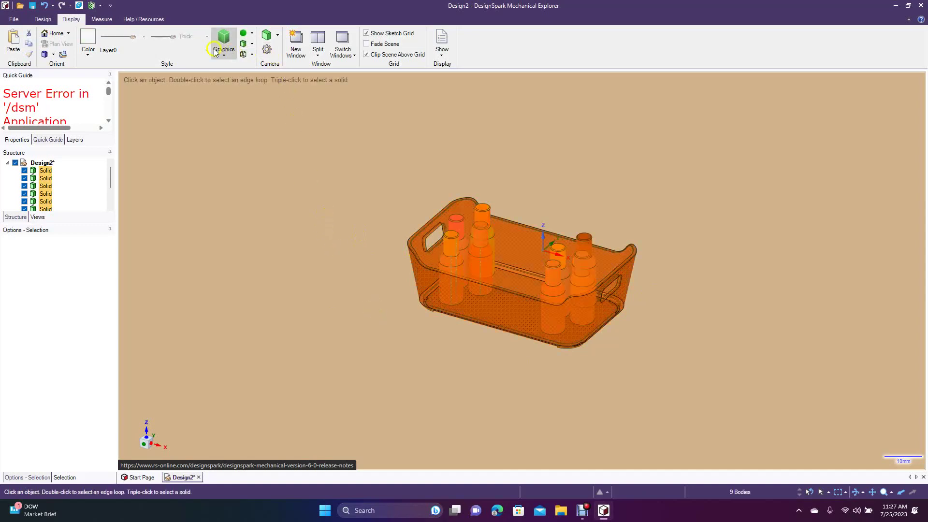
click(43, 19)
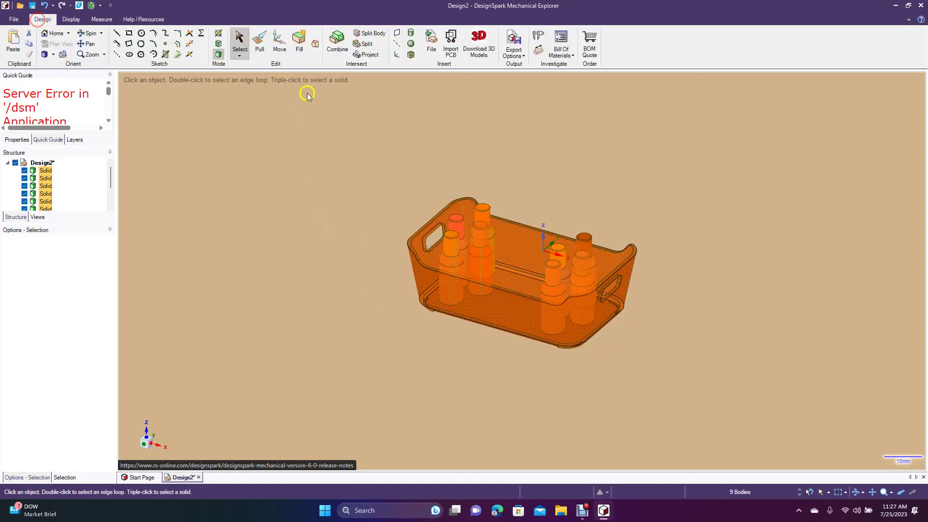
click(280, 41)
drag(562, 284, 375, 247)
click(348, 227)
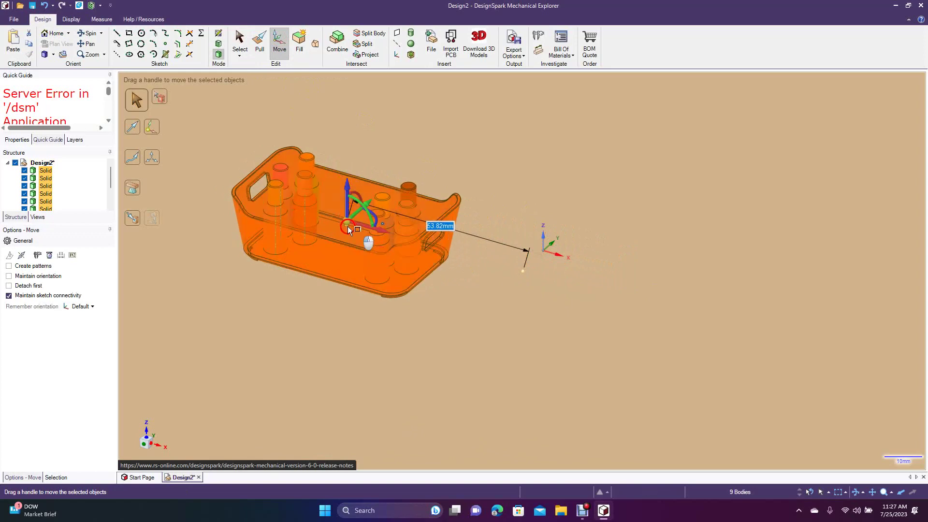
key(Escape)
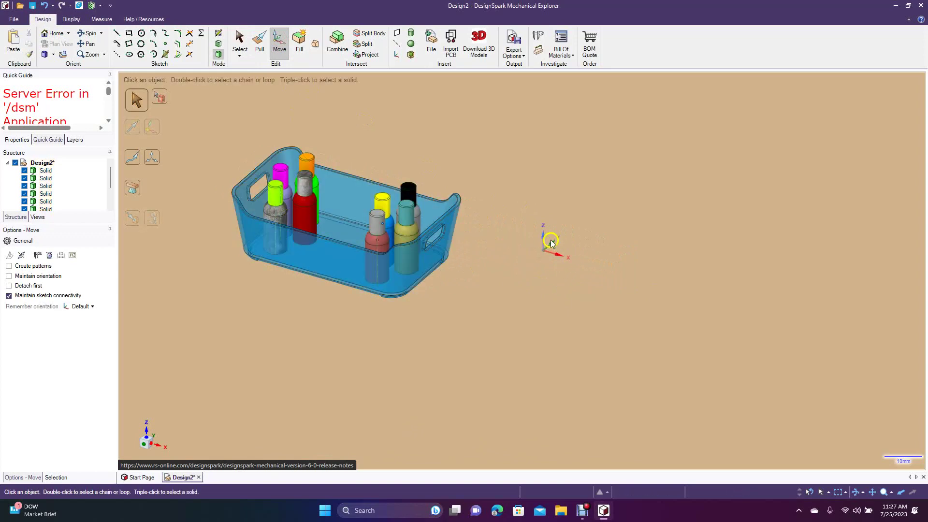
Move the basket and all bottles about 27 mm downward along the Z axis
drag(207, 125, 520, 338)
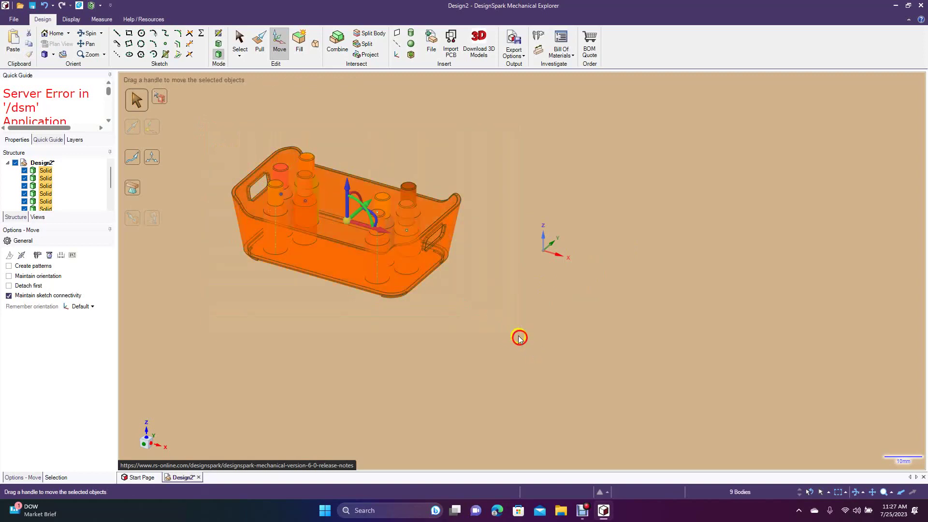
drag(347, 183, 348, 270)
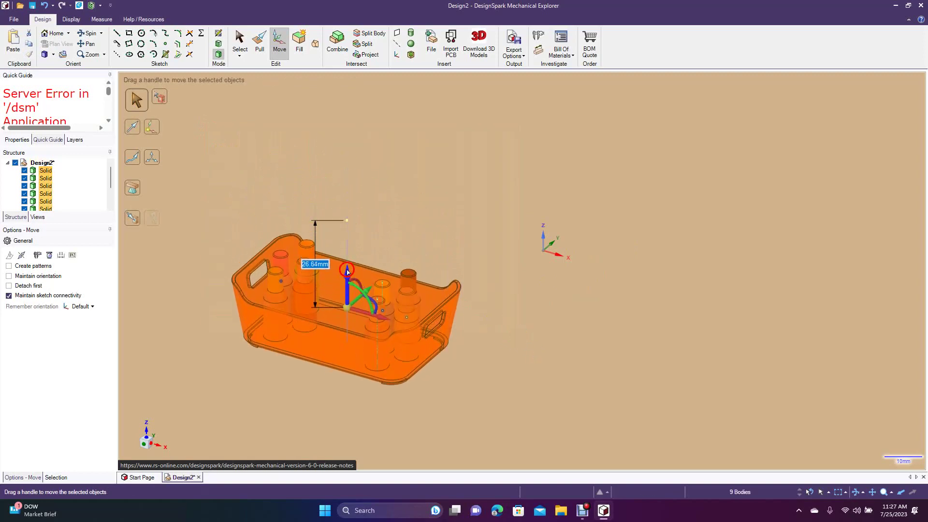
click(526, 322)
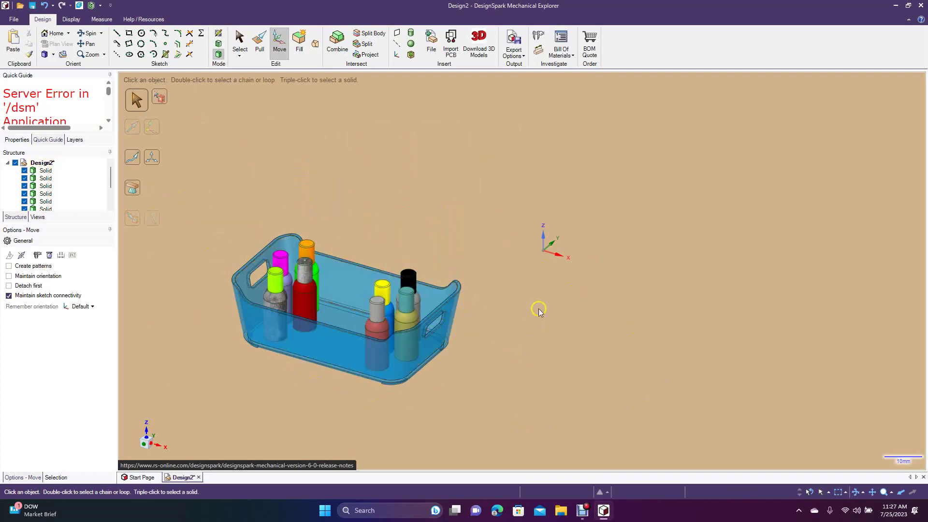
Move the basket and all bottles about 41 mm in the positive X direction and about 14 mm up along Z
scroll(540, 313, up, 4)
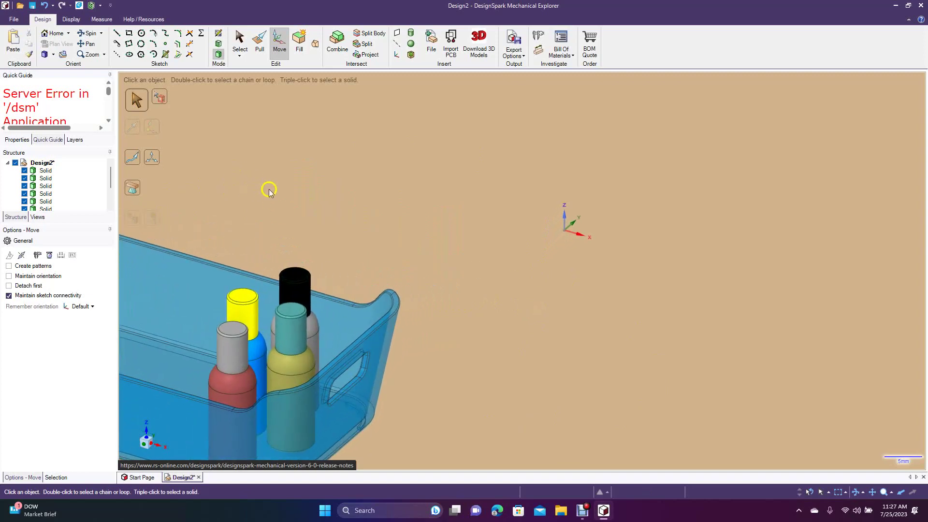
key(ctrl+a)
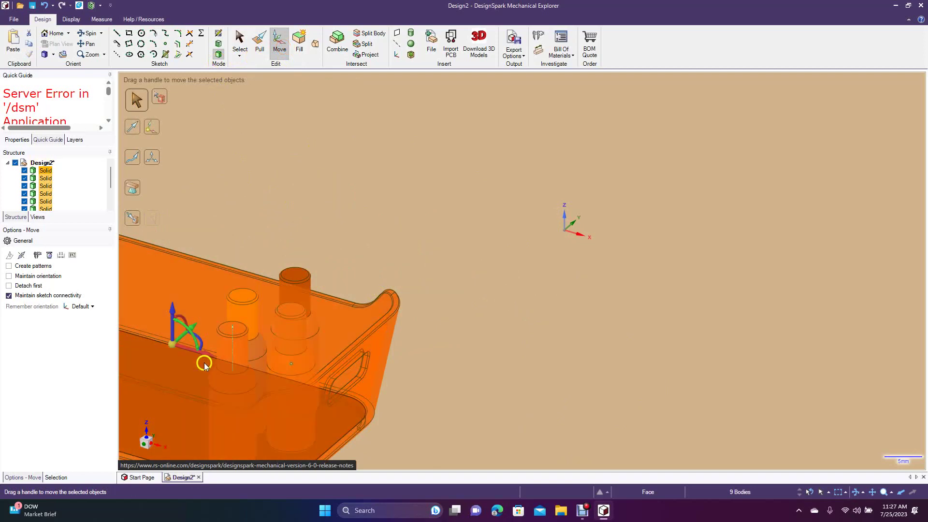
drag(207, 357, 443, 384)
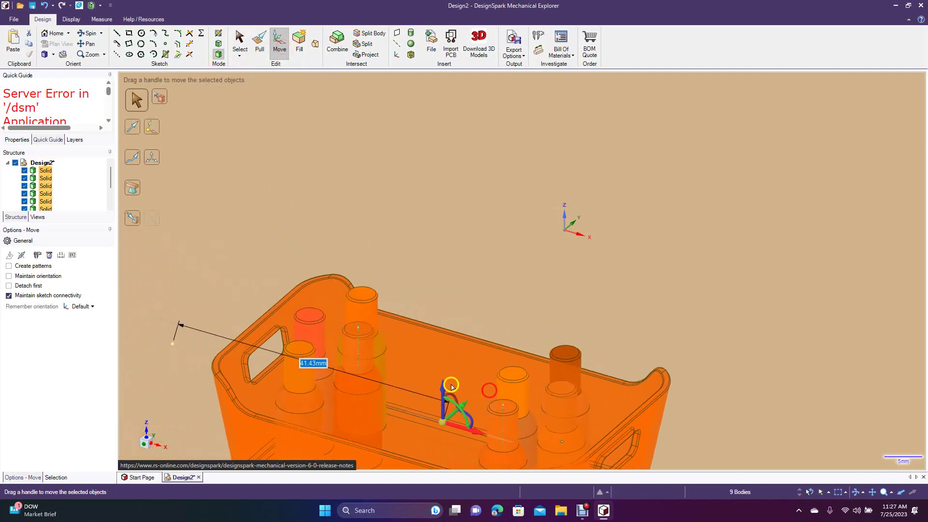
drag(442, 343, 442, 310)
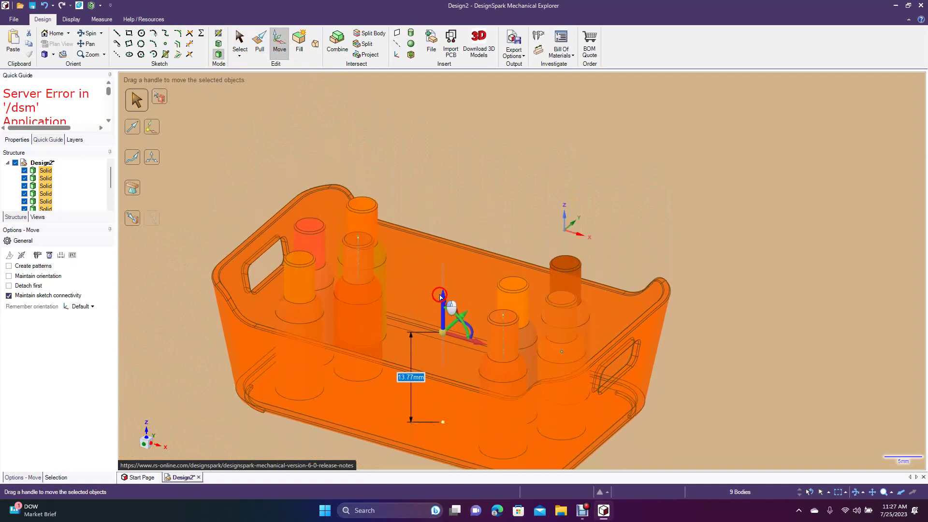
click(709, 229)
Move the basket and all bottles down about 22 mm along Z, clear of the origin axes
scroll(588, 236, down, 3)
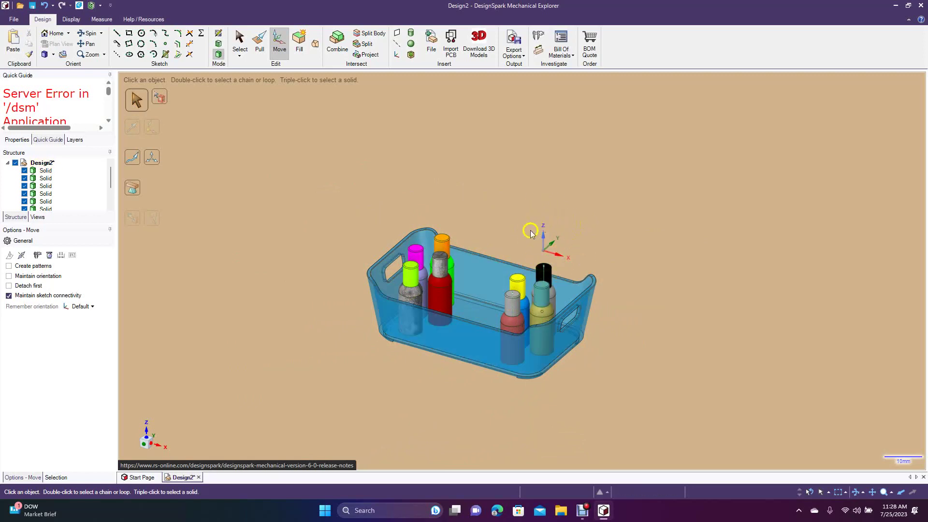
drag(316, 205, 658, 423)
drag(489, 290, 484, 345)
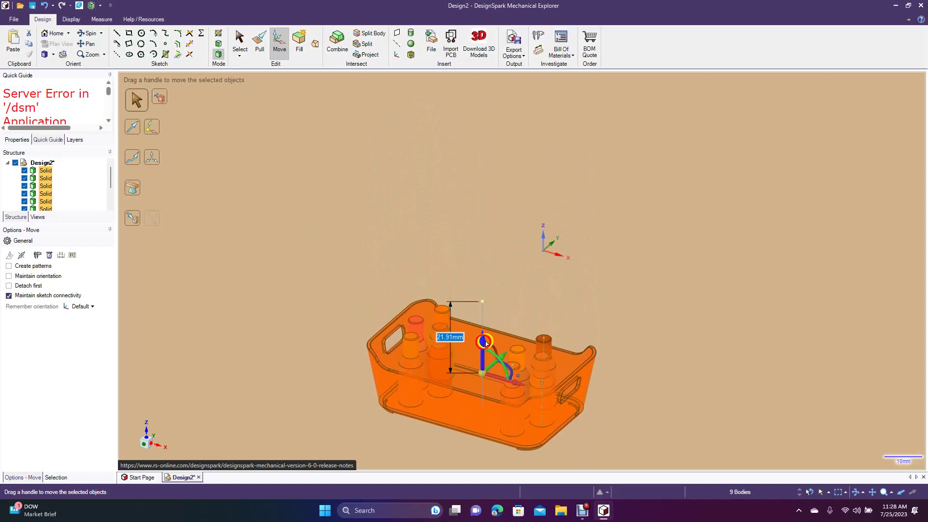
click(635, 334)
Move the basket and all bottles about 3 mm upward along the Z axis
scroll(620, 341, up, 3)
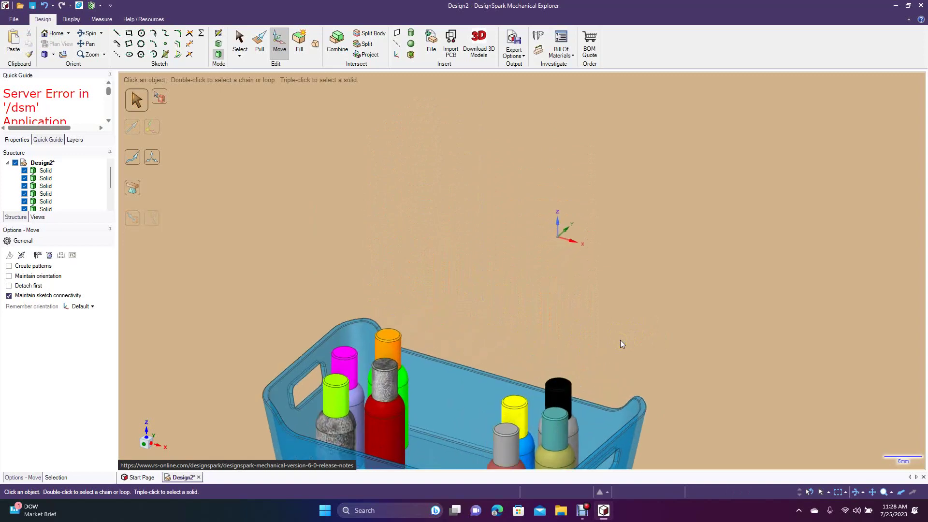
click(88, 46)
drag(315, 278, 377, 101)
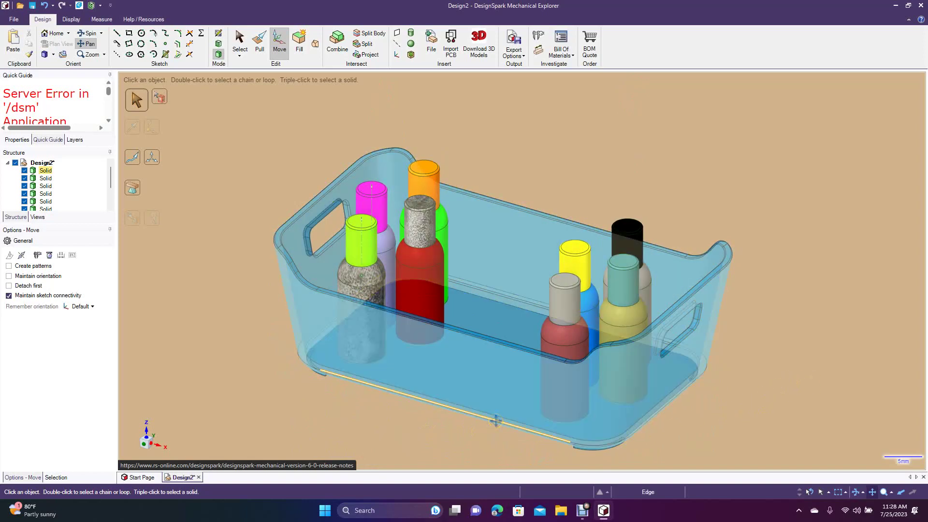
scroll(495, 419, down, 5)
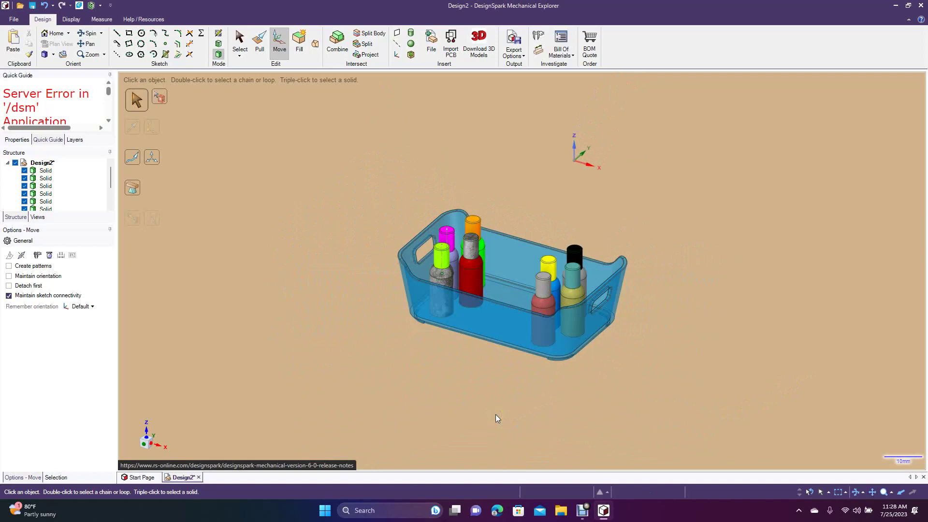
scroll(495, 414, up, 5)
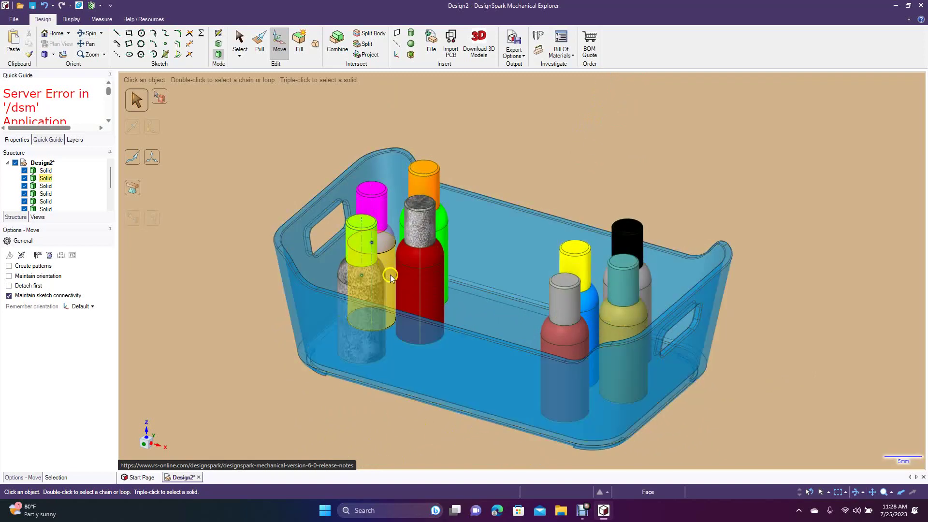
key(ctrl+a)
drag(503, 254, 506, 242)
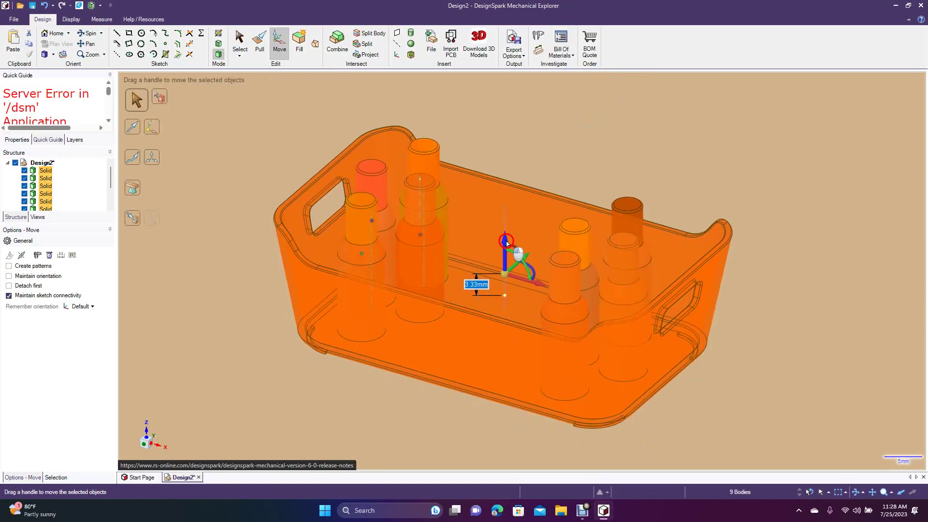
click(239, 240)
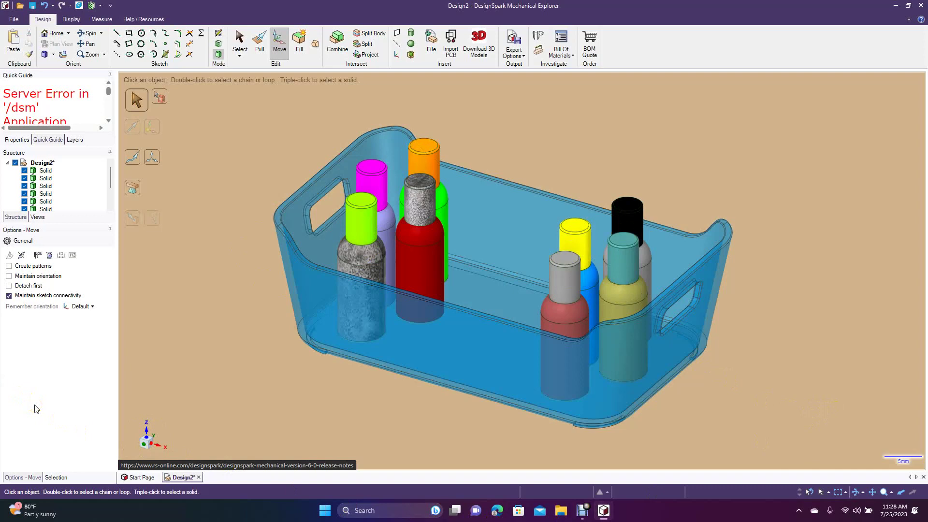
Capture a rectangular screenshot around the basket with its bottles and open Paint
key(super+shift+s)
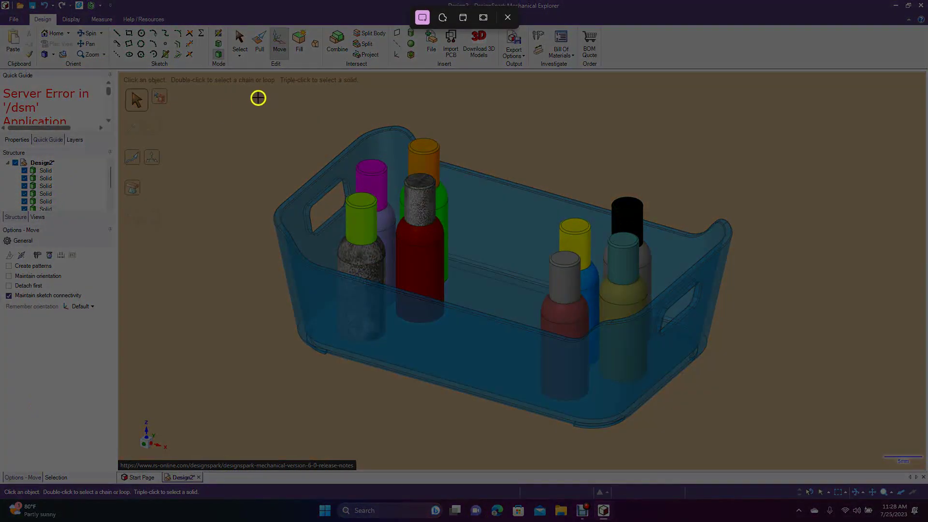
drag(227, 90, 800, 452)
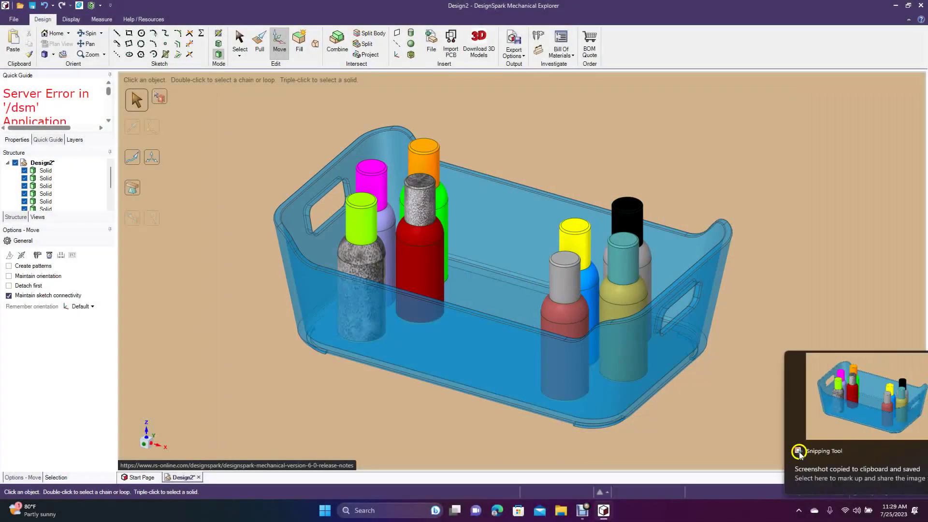
click(325, 510)
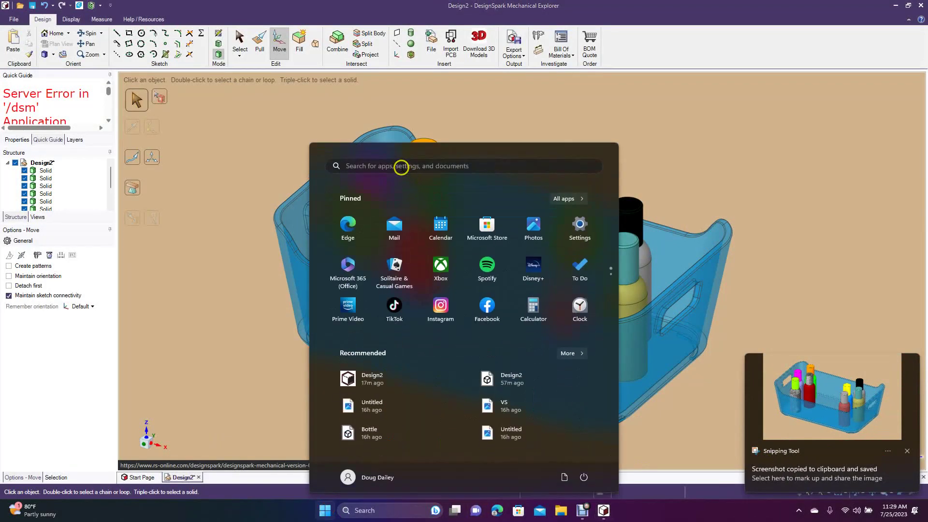
click(401, 166)
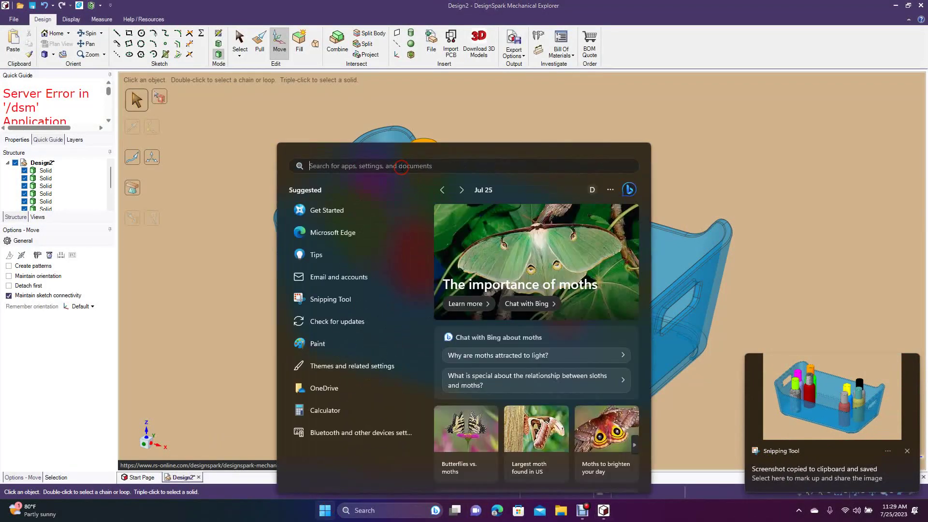
click(323, 343)
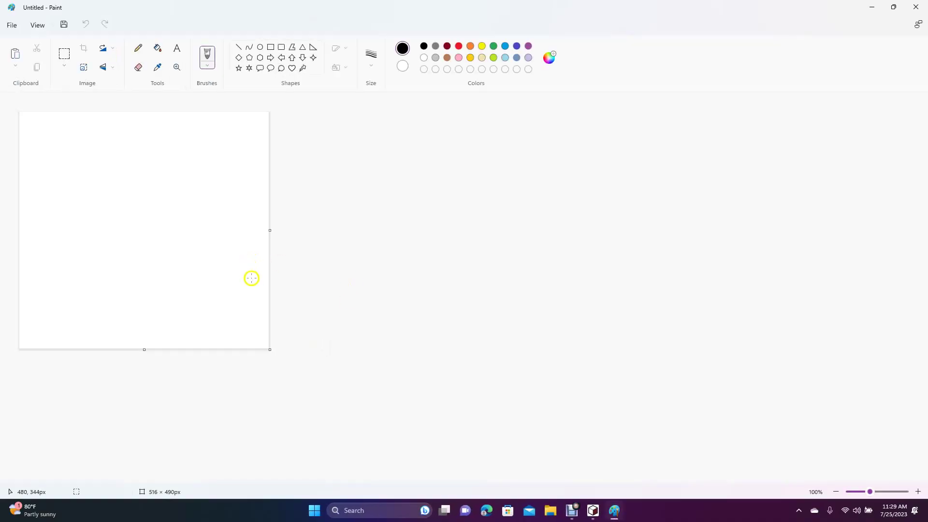
Paste the basket screenshot, crop the image to it, and save it as the JPEG file Untitled on the Desktop
key(ctrl+v)
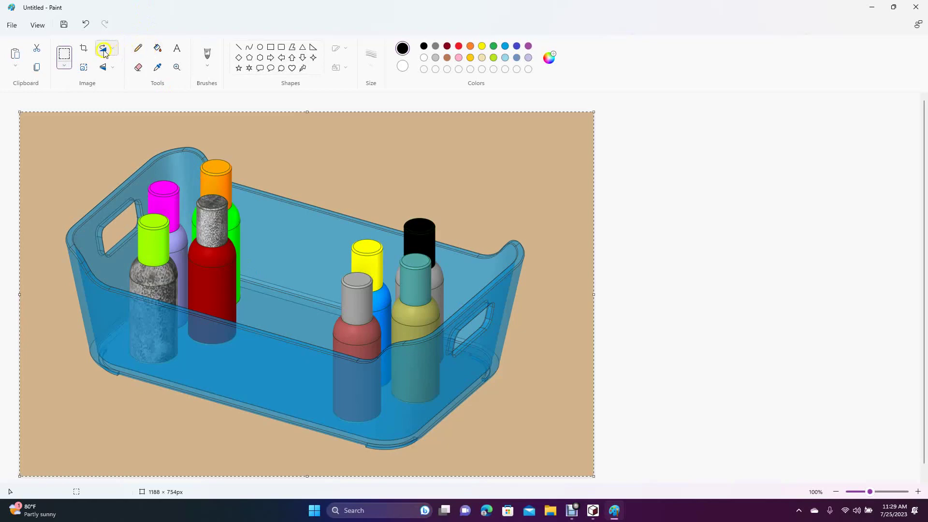
click(87, 50)
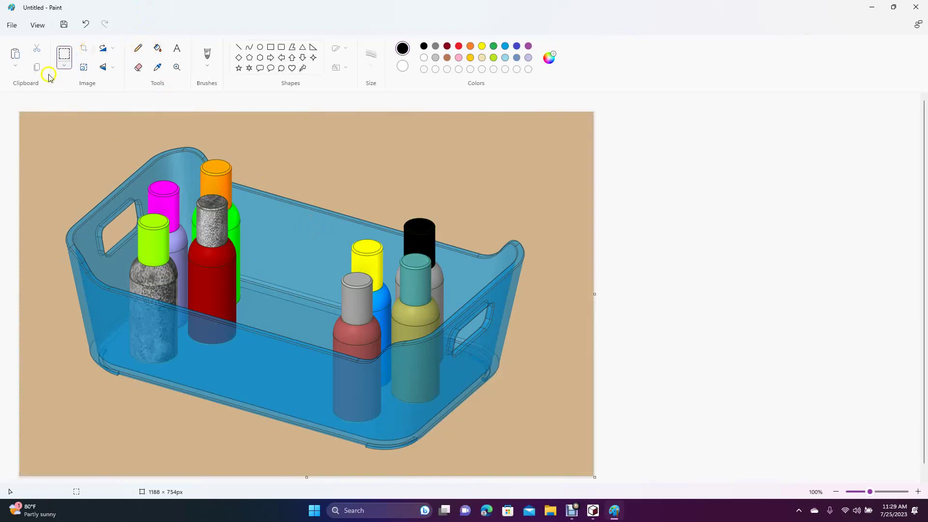
click(10, 26)
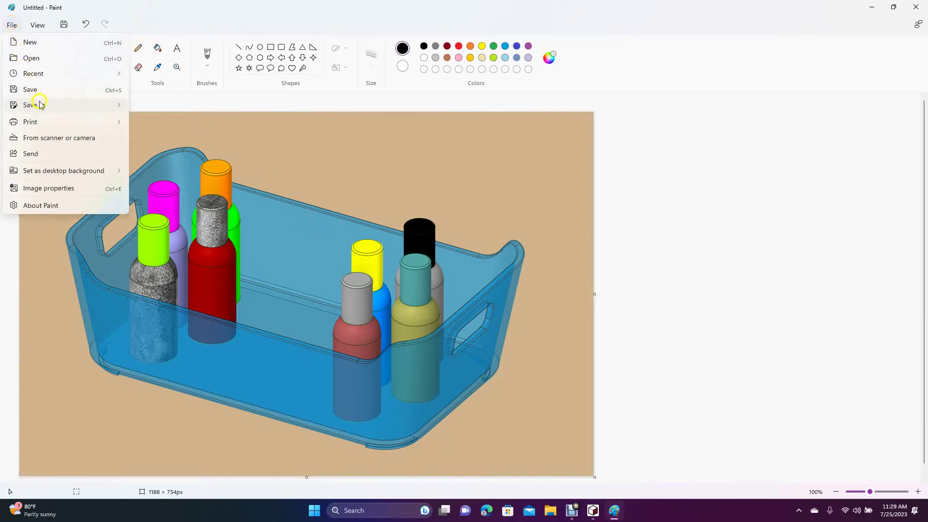
mouse_move(34, 104)
click(146, 124)
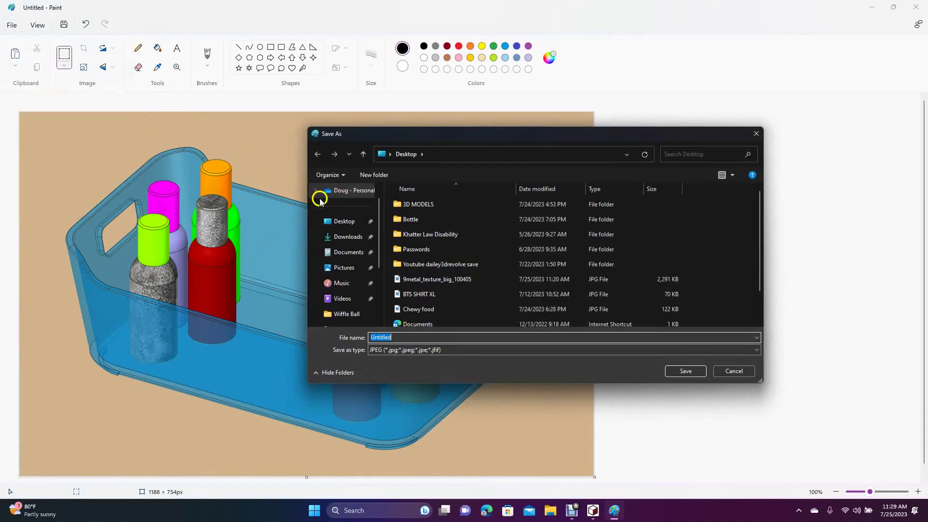
click(345, 220)
click(683, 371)
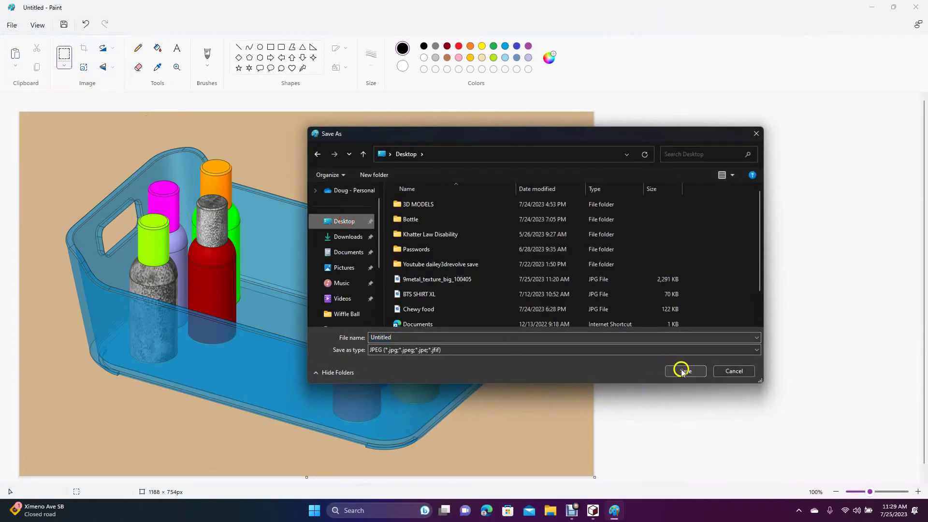
click(723, 357)
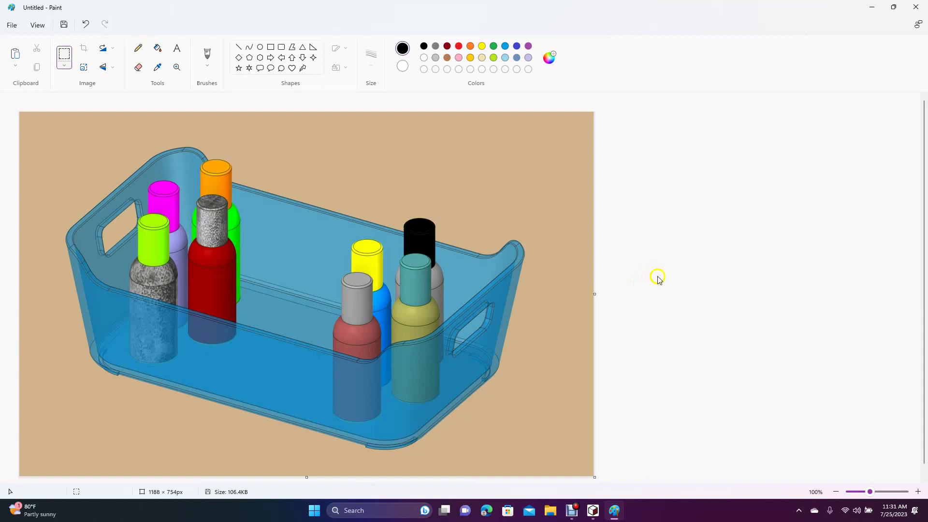
Save the picture again as the JPEG Untitled on the Desktop, replacing the existing file, and close Paint
click(12, 25)
mouse_move(40, 109)
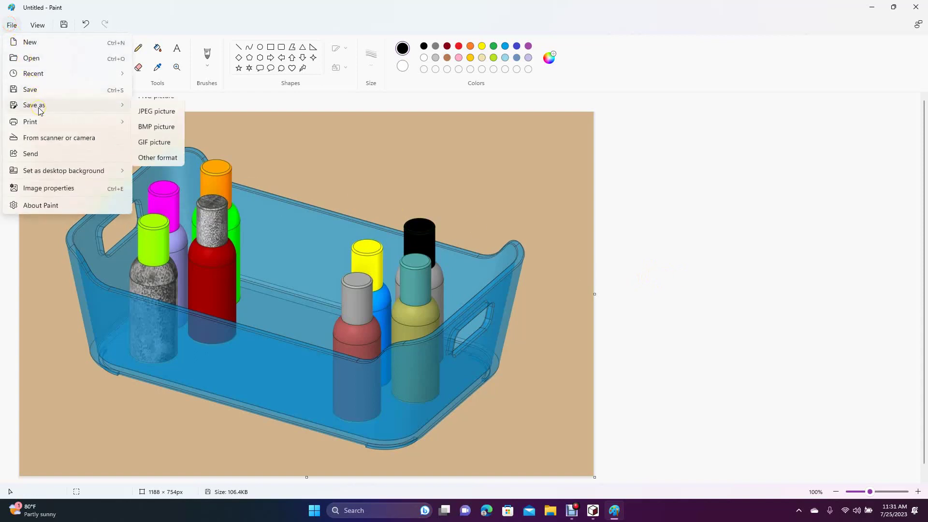
click(144, 124)
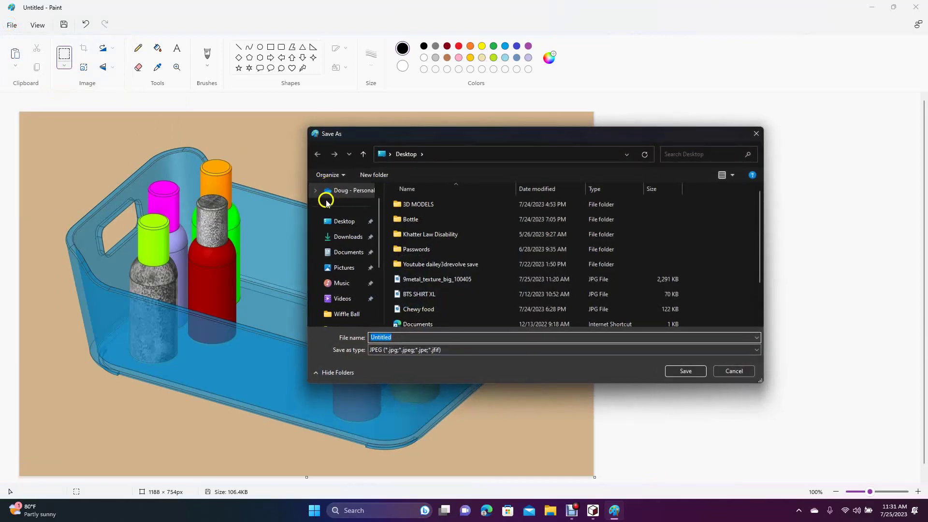
click(339, 221)
click(686, 372)
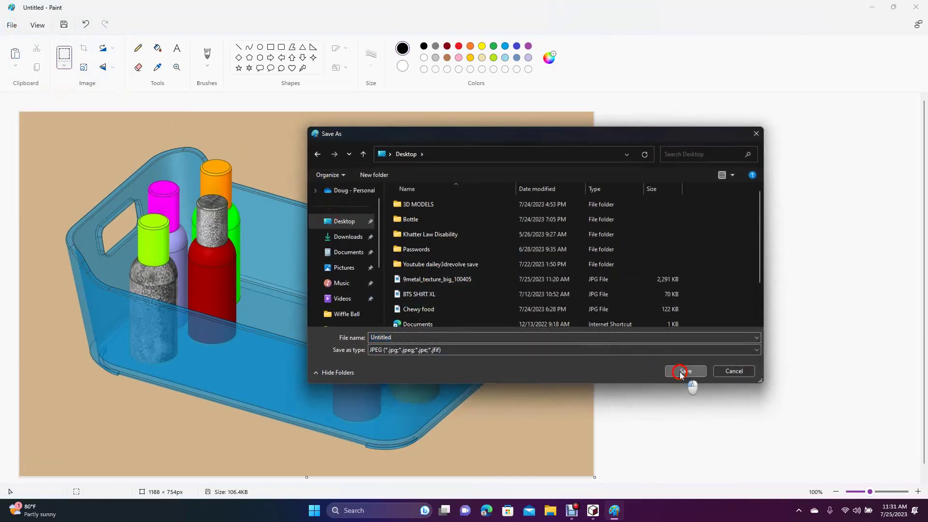
click(487, 252)
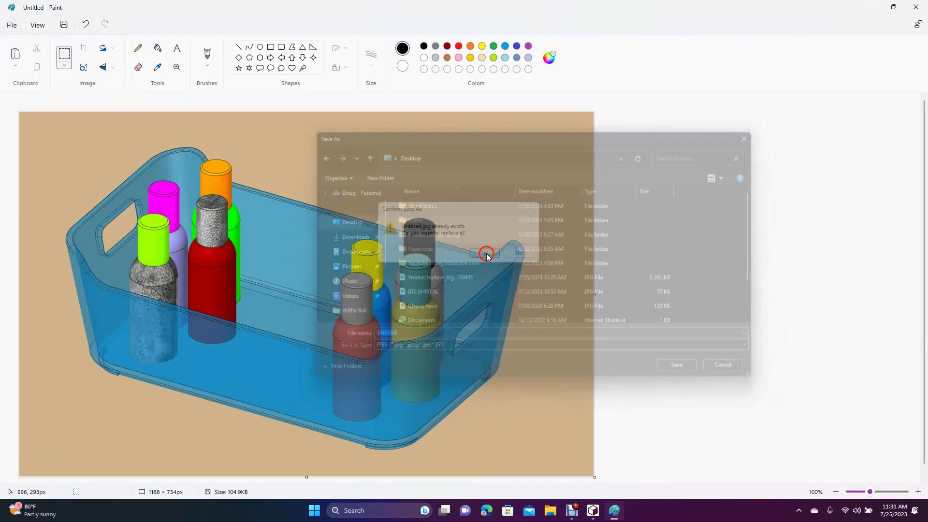
click(920, 8)
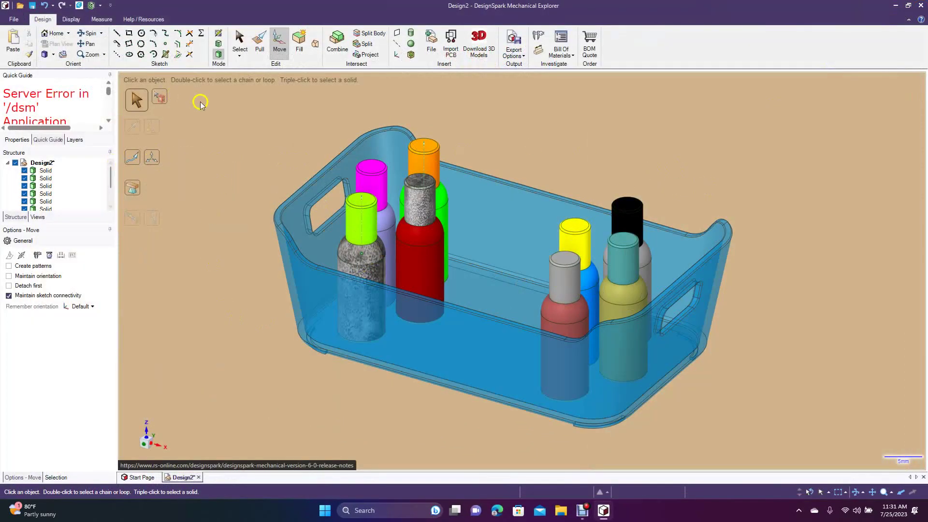
Change the design color scheme's background color to White in the DesignSpark appearance options
click(16, 21)
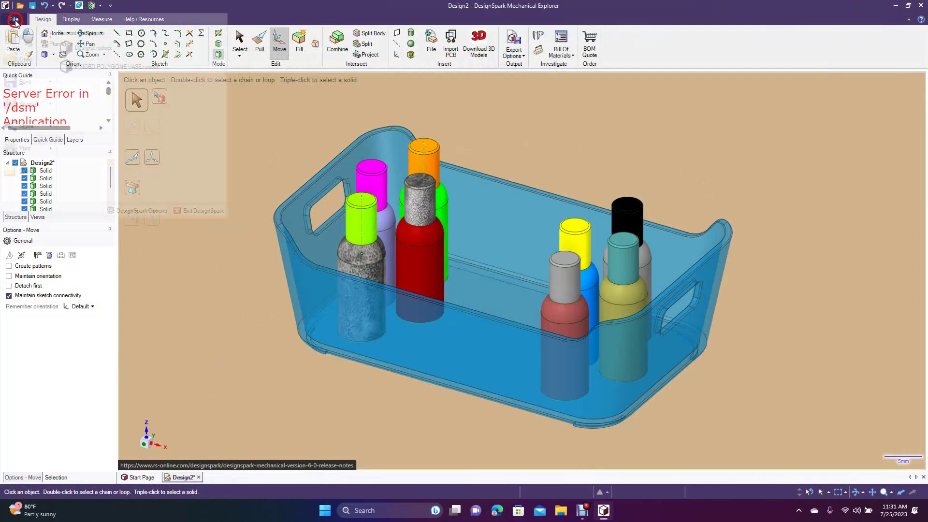
click(141, 212)
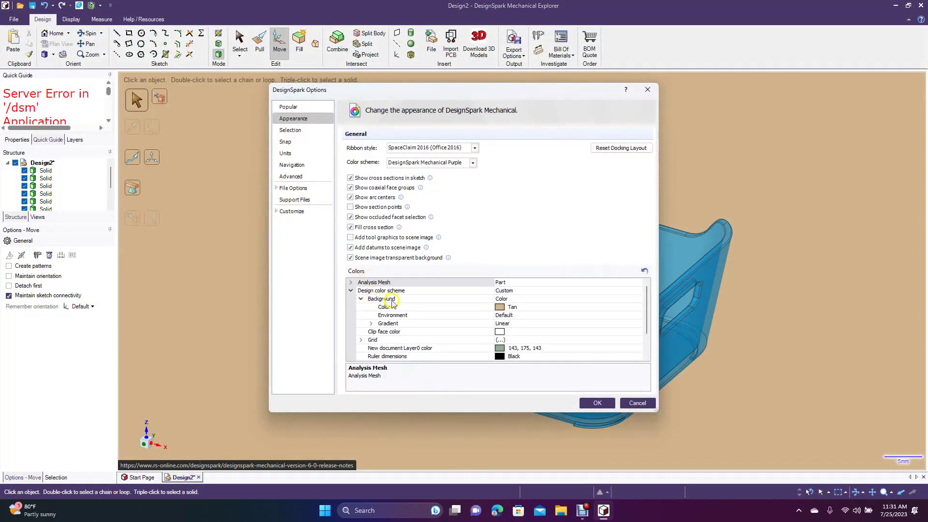
click(516, 308)
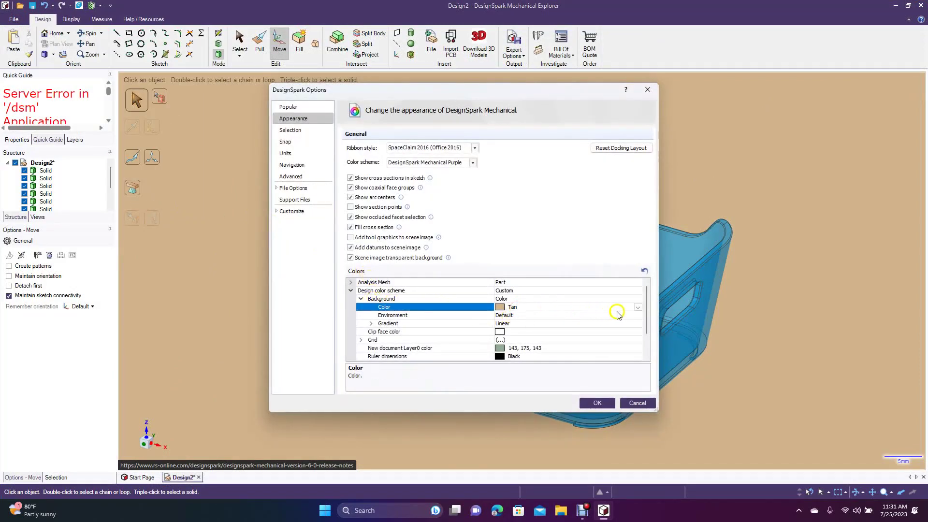
click(638, 308)
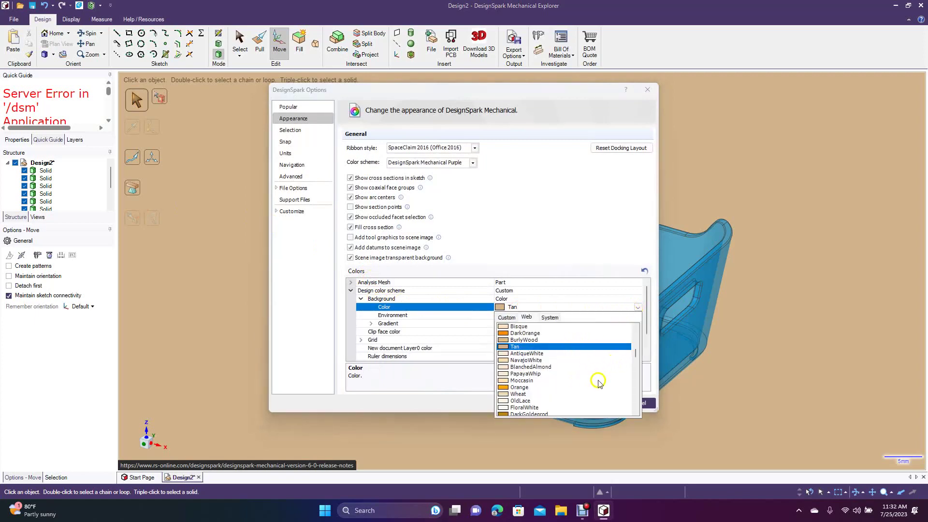
drag(638, 358, 636, 340)
click(517, 374)
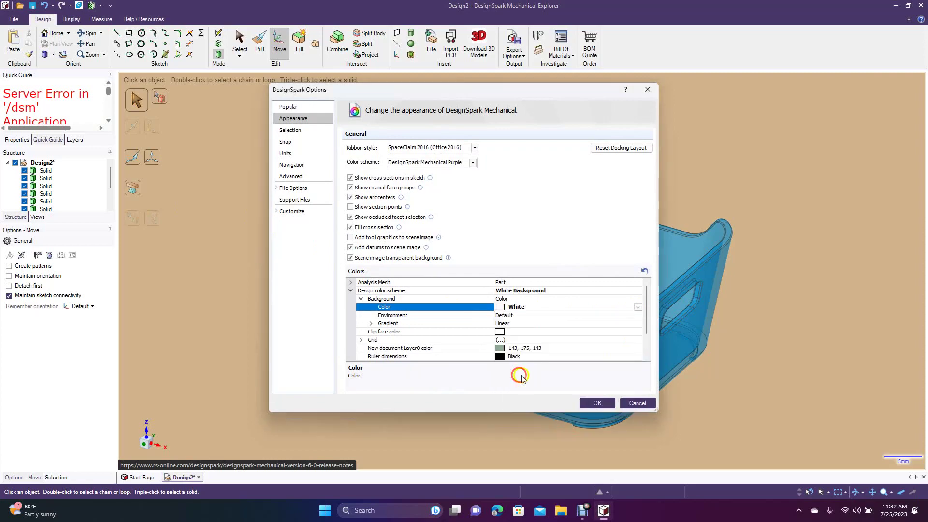
click(601, 403)
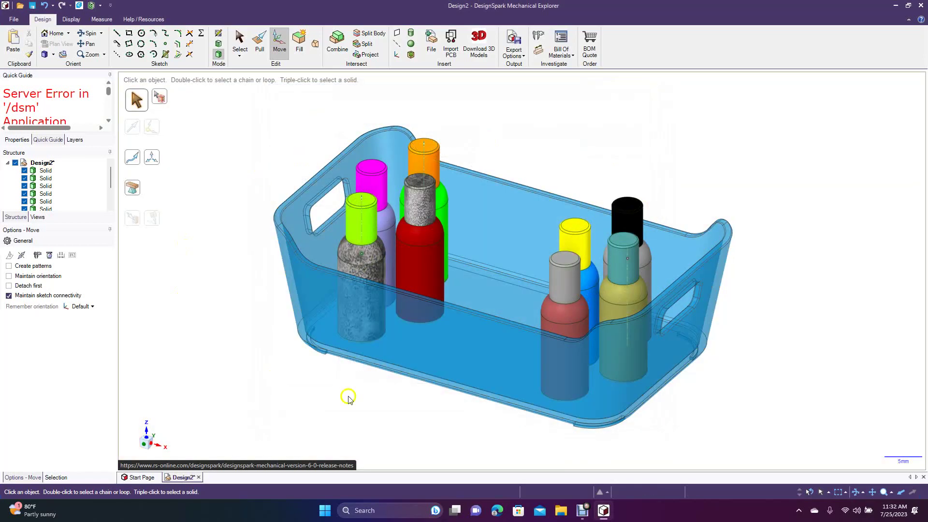